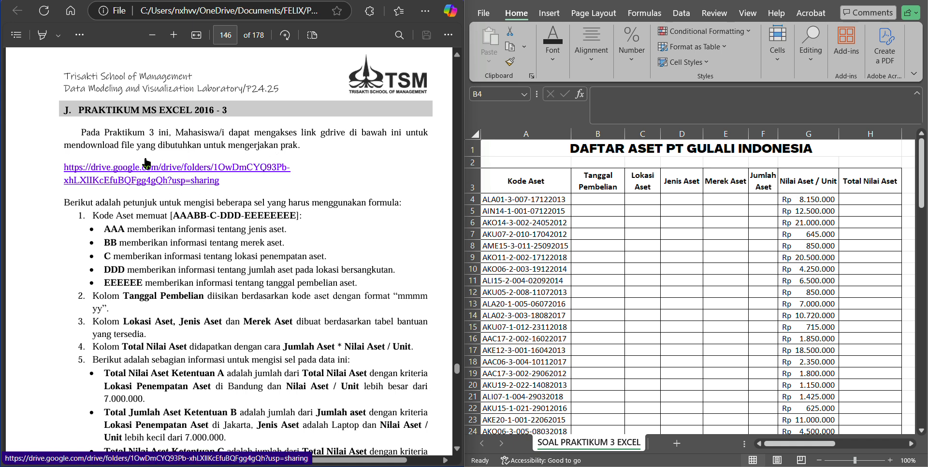
Read the PDF's rules on what each part of the asset code AAABB-C-DDD-EEEEEEEE represents.
left_click(615, 199)
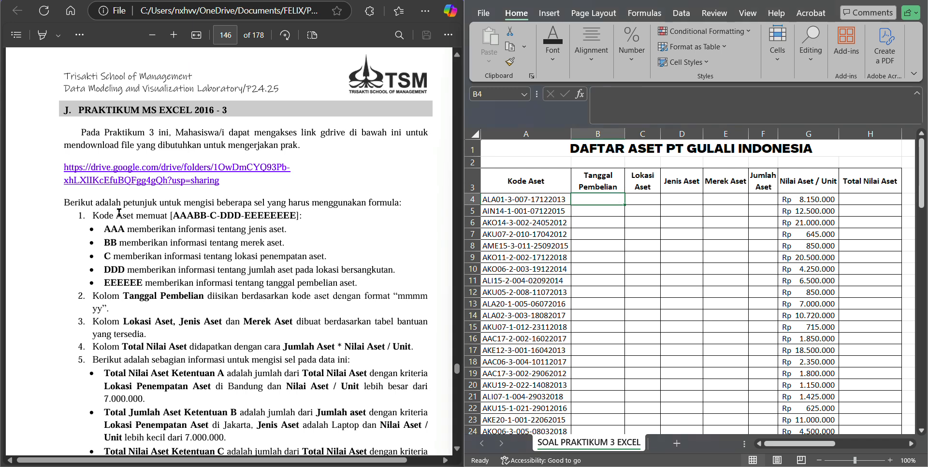
scroll(119, 212, "down", 2)
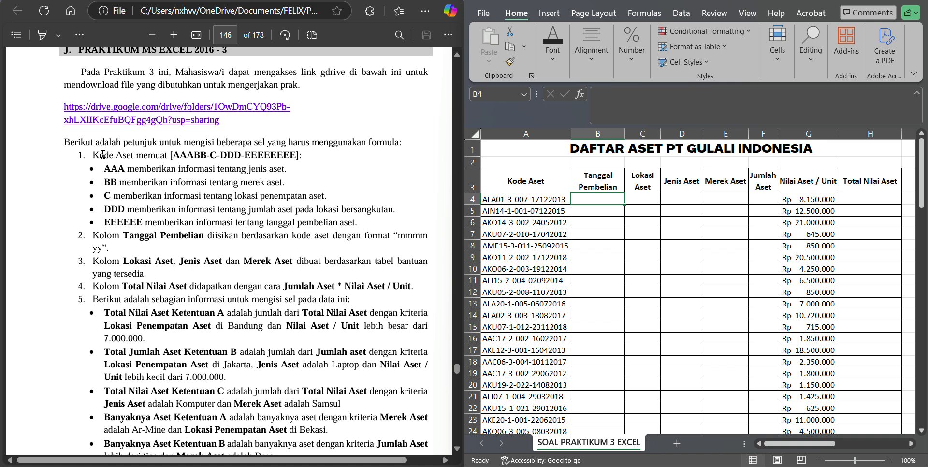
left_click_drag(93, 155, 282, 157)
left_click(196, 199)
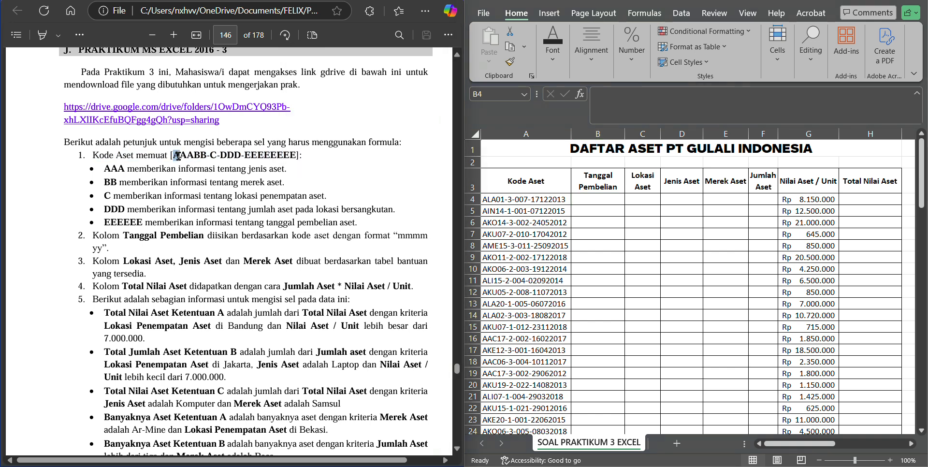
double_click(176, 157)
left_click_drag(151, 168, 286, 174)
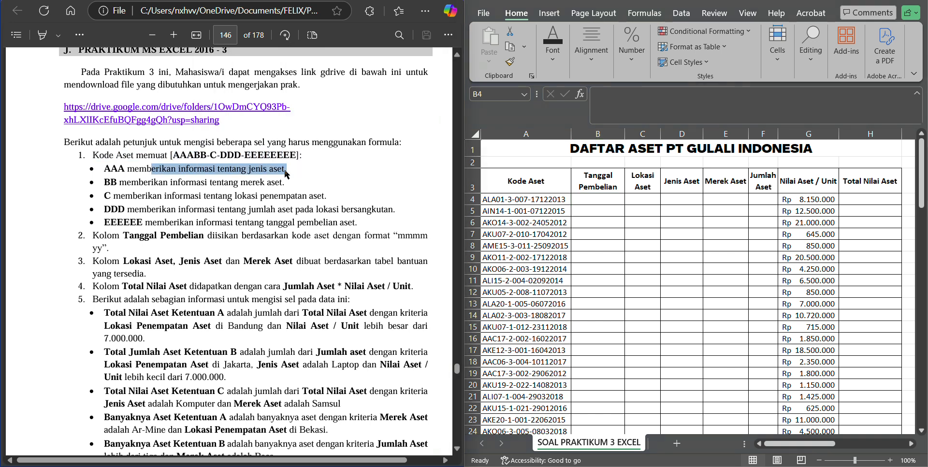
left_click(287, 174)
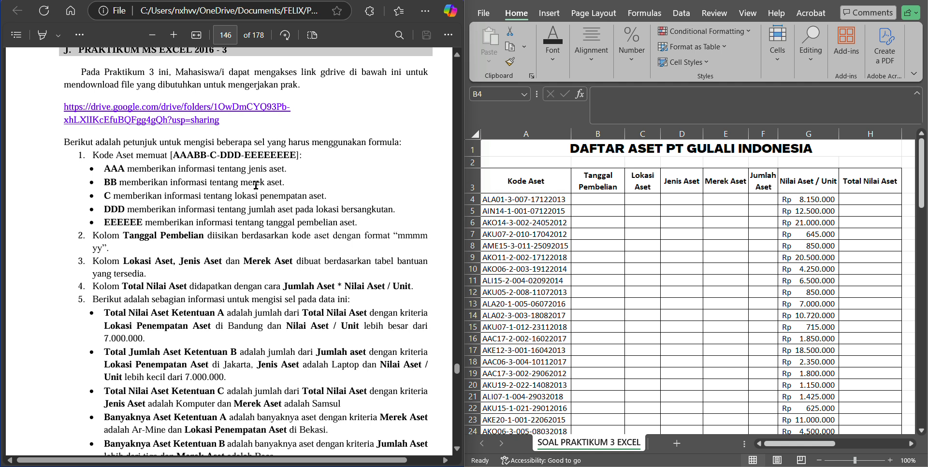
left_click_drag(228, 197, 328, 200)
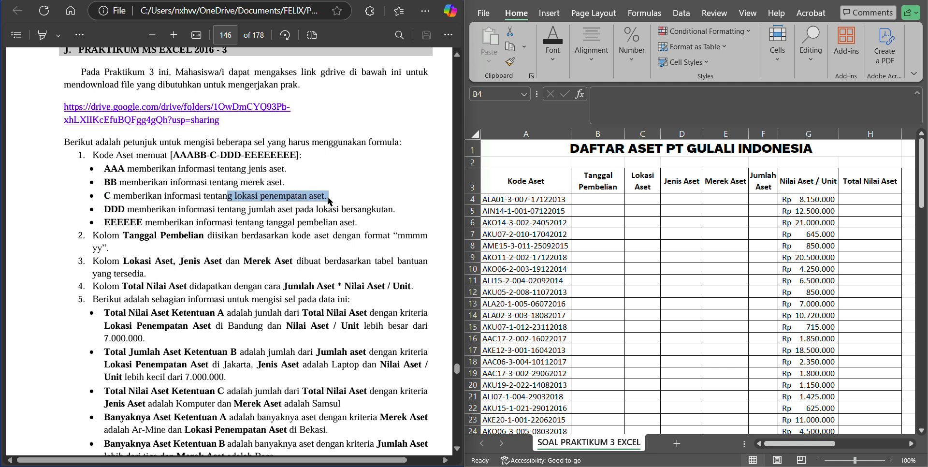
left_click(328, 201)
left_click_drag(227, 213, 352, 228)
left_click(278, 234)
left_click(306, 252)
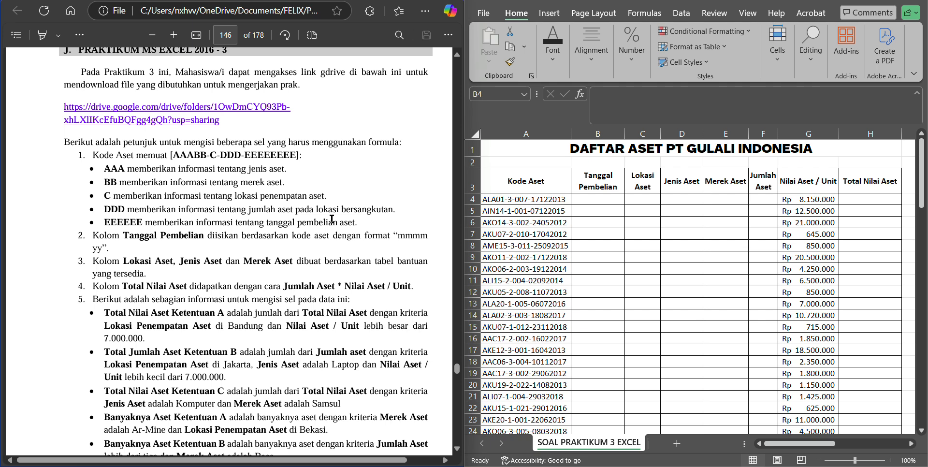
scroll(268, 195, "down", 4)
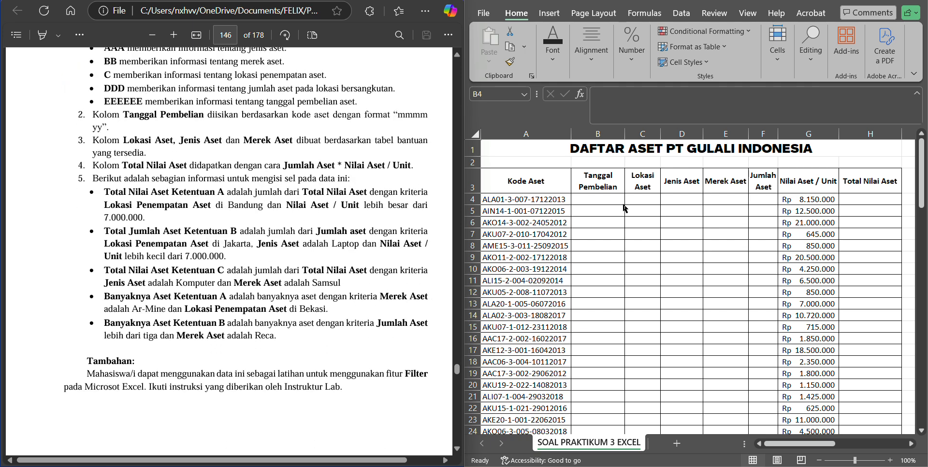
scroll(321, 171, "up", 2)
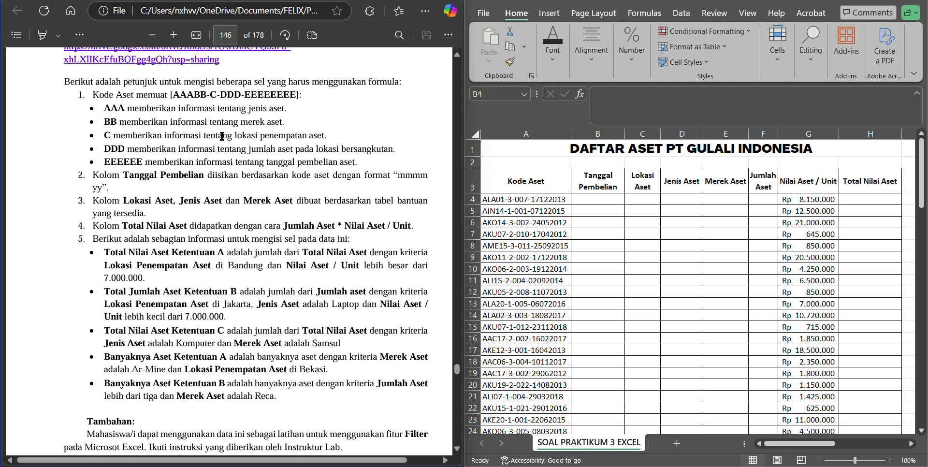
Examine the instruction for filling the Tanggal Pembelian column from the asset code and its required date format.
left_click(587, 197)
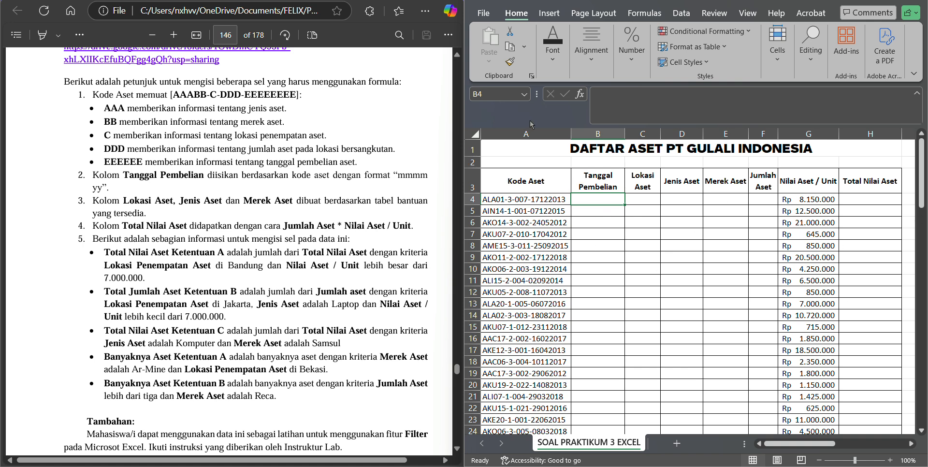
left_click(612, 187)
left_click(610, 209)
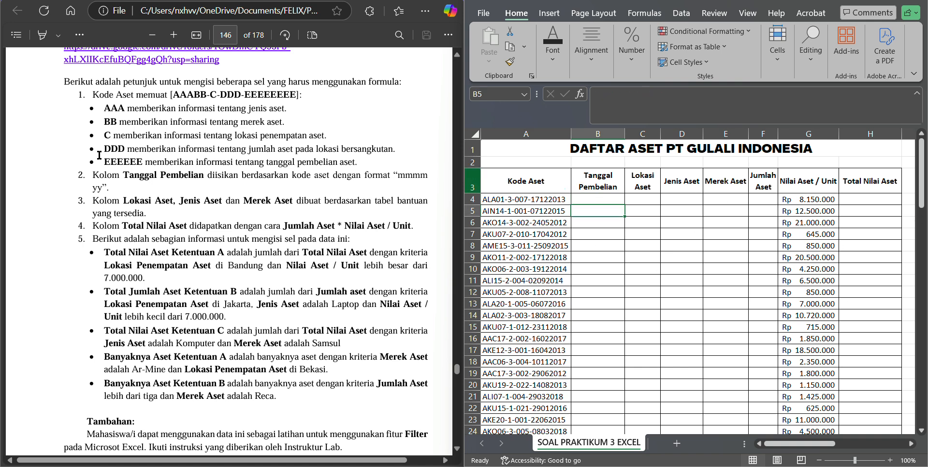
left_click_drag(88, 175, 405, 189)
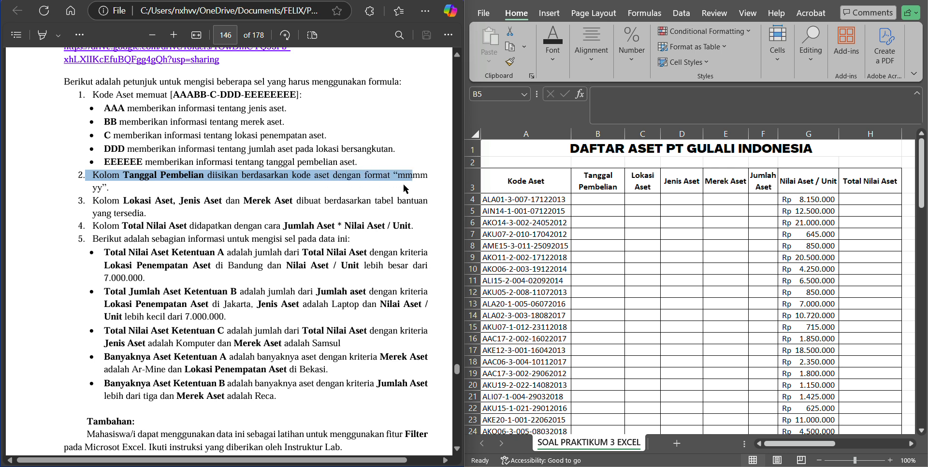
left_click(216, 175)
left_click_drag(231, 171, 368, 177)
left_click(313, 186)
left_click(369, 177)
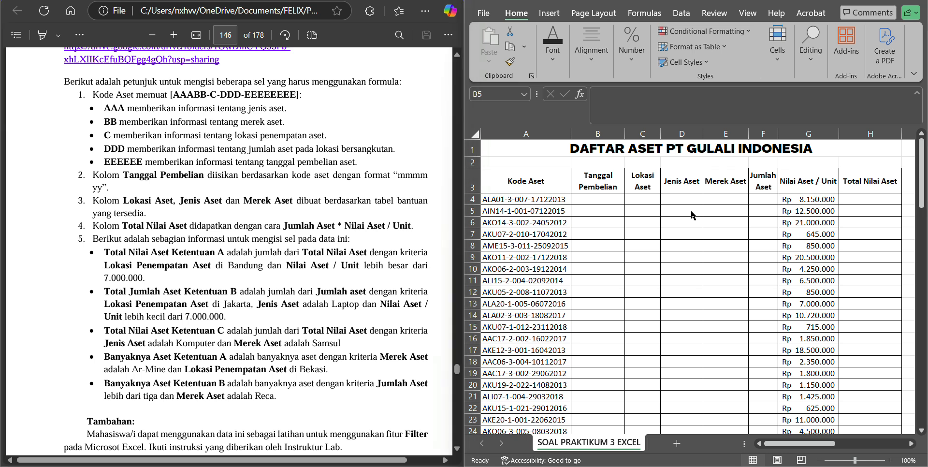
left_click(598, 199)
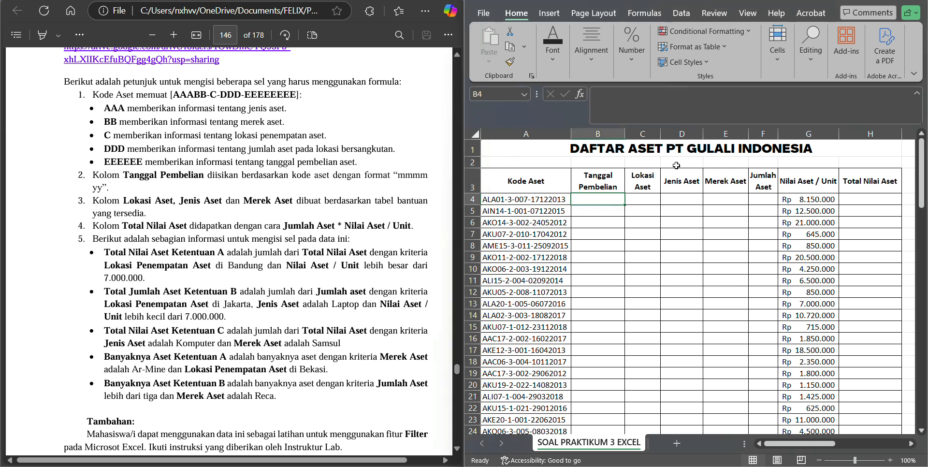
left_click(656, 100)
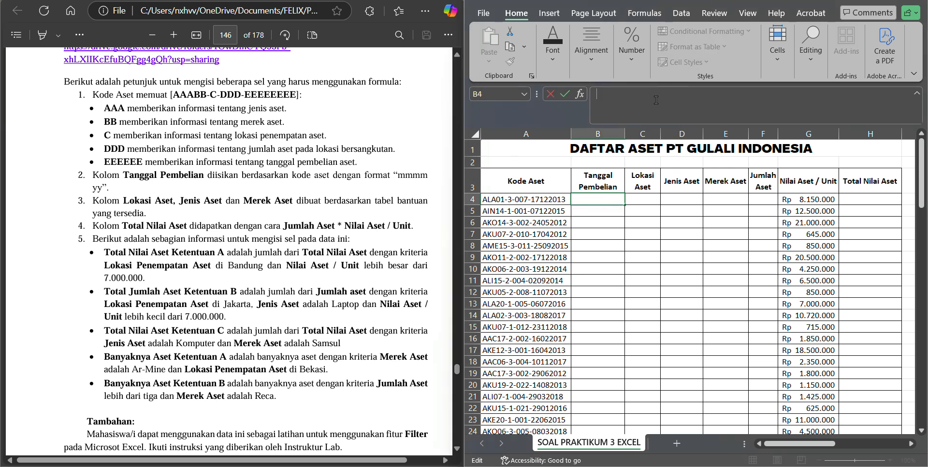
type("Desember 13")
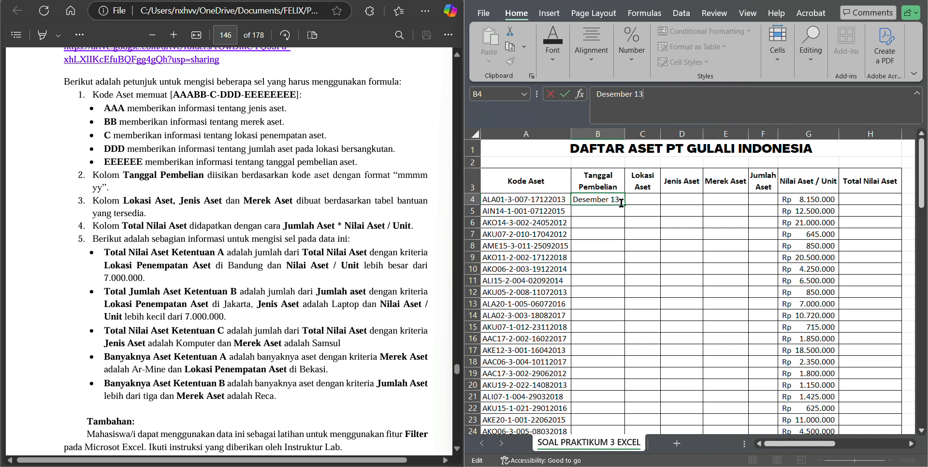
left_click(638, 224)
left_click(616, 202)
key("BackSpace")
Begin the purchase date formula in cell B4 with =TEXT(DATE( and review the instruction about the code's date part.
type("=")
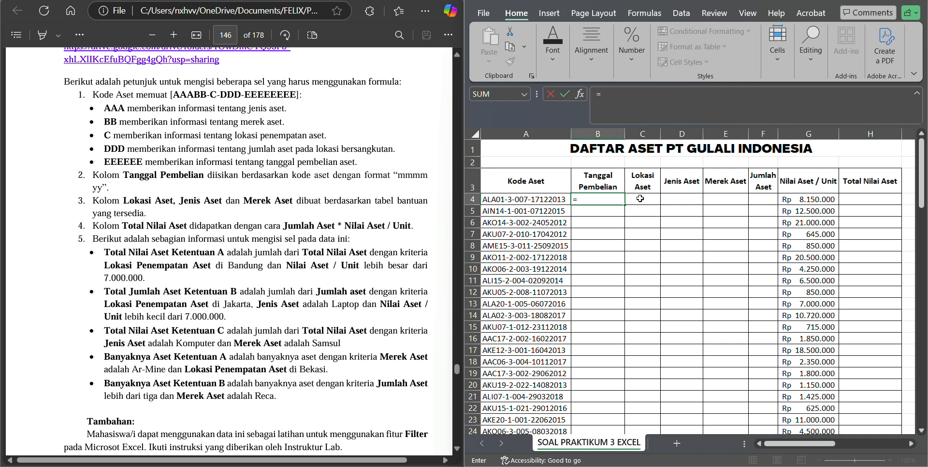
type("T")
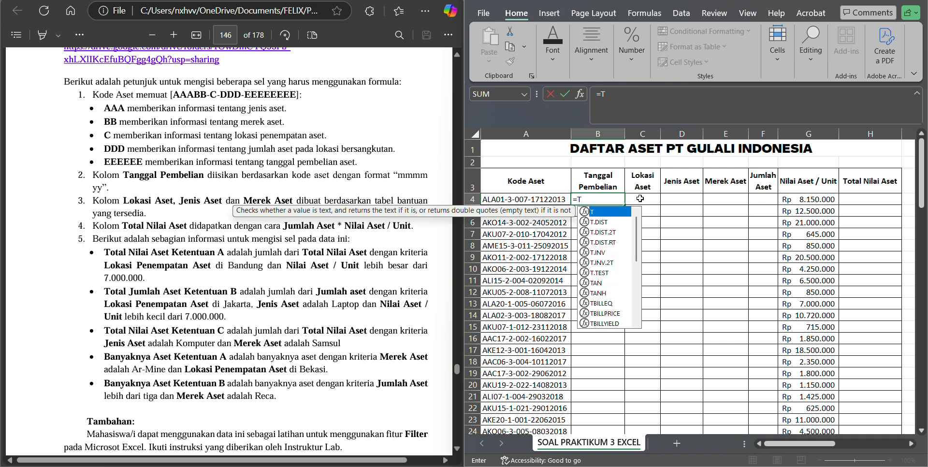
type("EXT(")
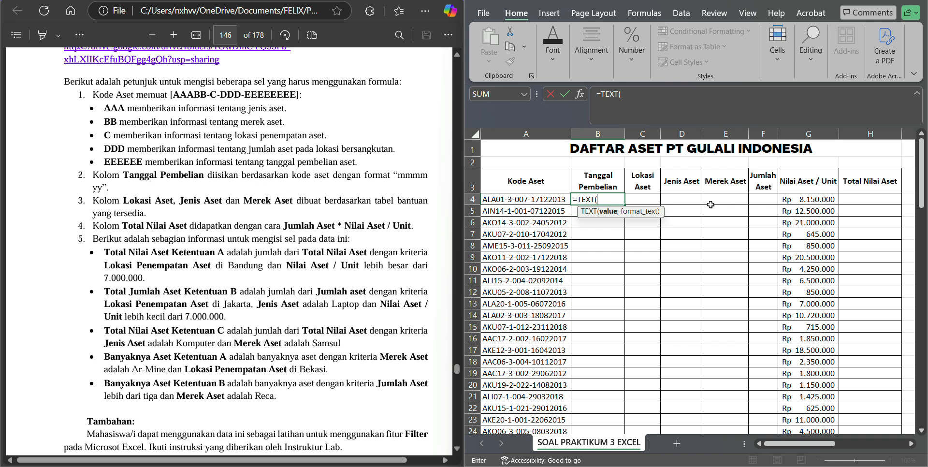
type("DATE(")
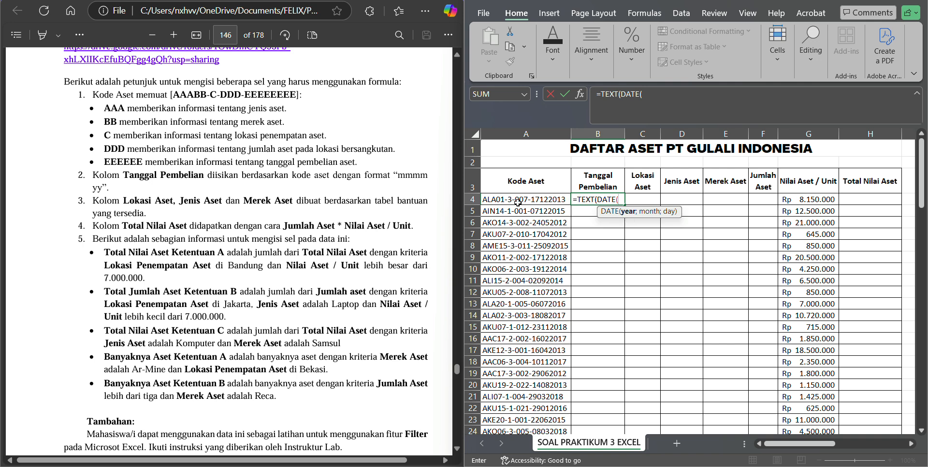
left_click_drag(205, 163, 339, 165)
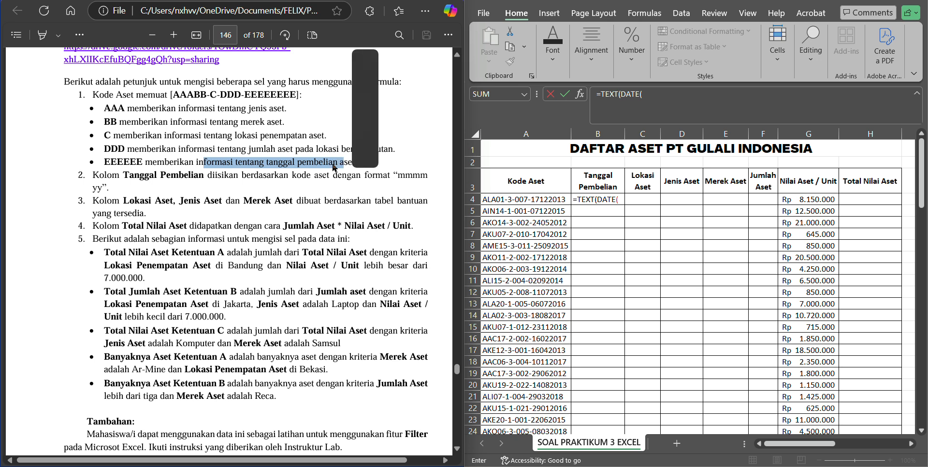
left_click(284, 167)
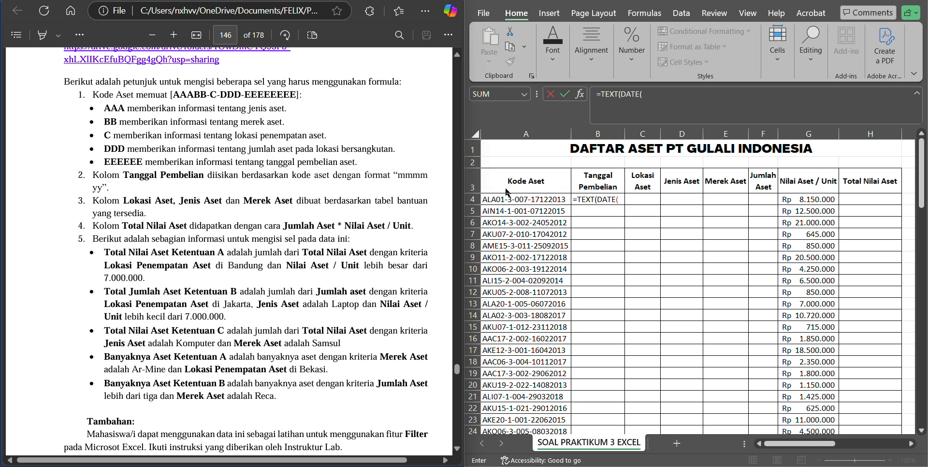
left_click(536, 202)
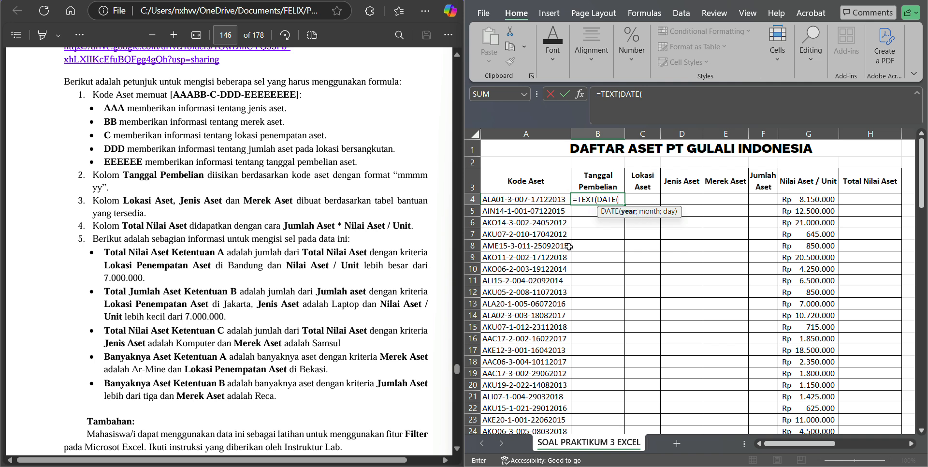
Add RIGHT(A4;4) as the year argument of DATE in the B4 formula, ending with a semicolon separator.
type("RIGHT(")
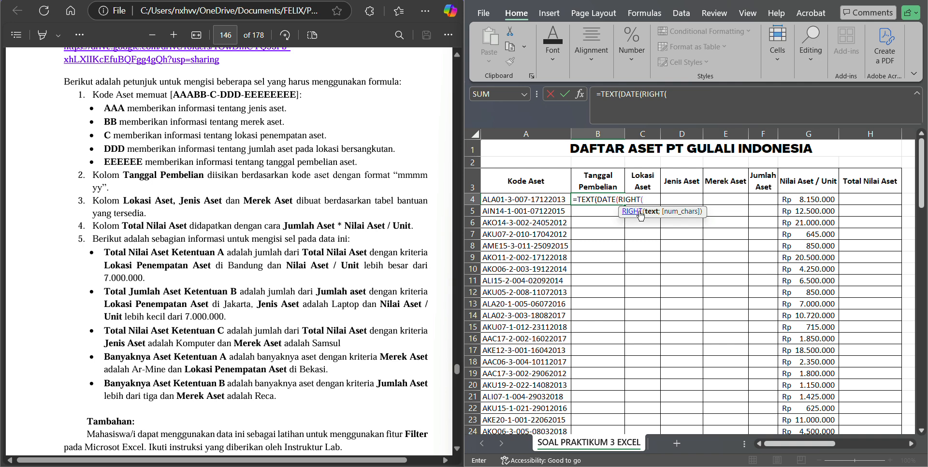
left_click(553, 200)
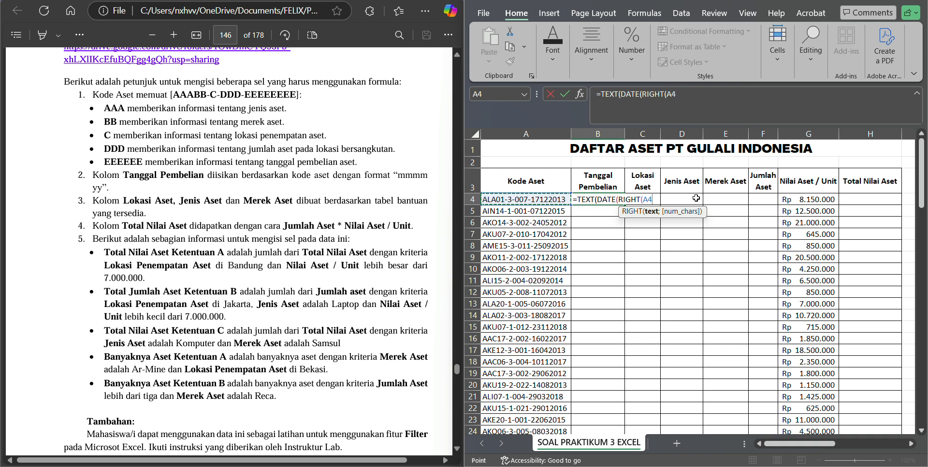
type(";")
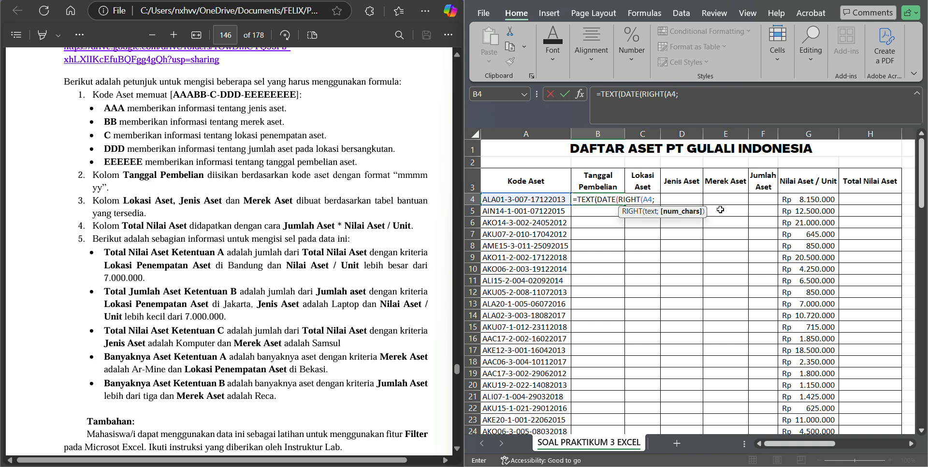
key("BackSpace")
type(",")
type(";")
type(")")
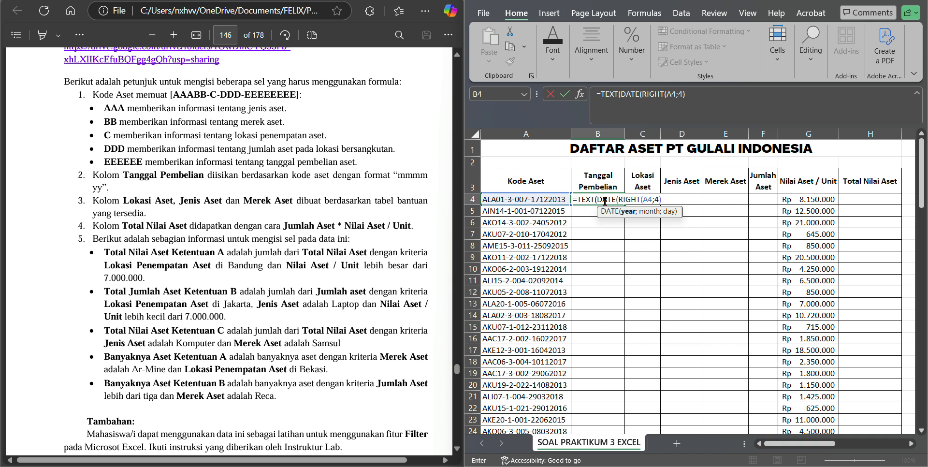
type(";")
key("BackSpace")
type(";")
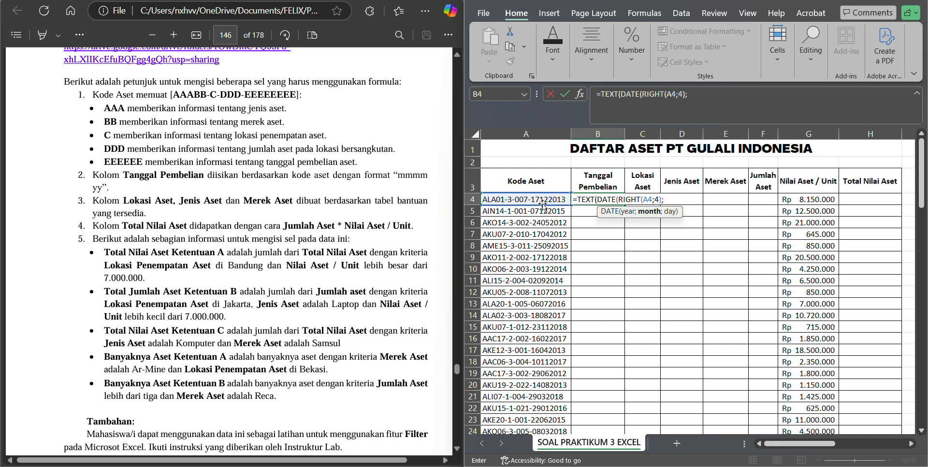
Start the month argument of DATE in the B4 formula with MID(A4;.
type("MID(")
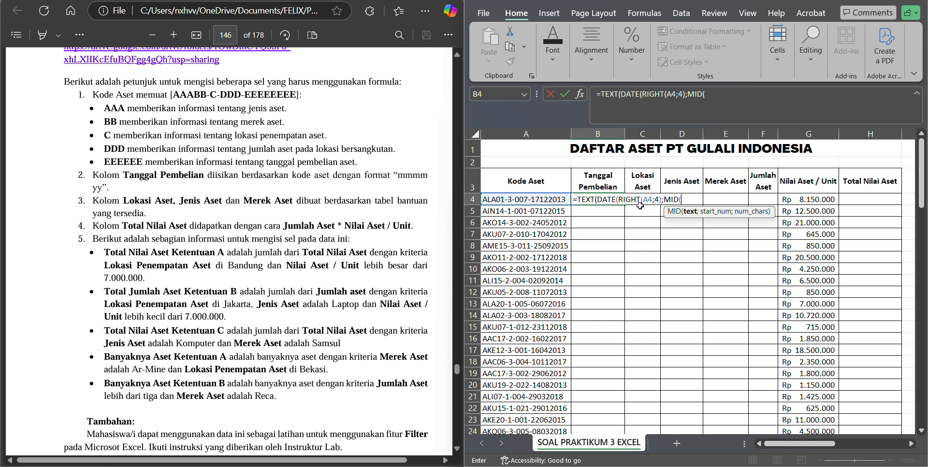
left_click(555, 199)
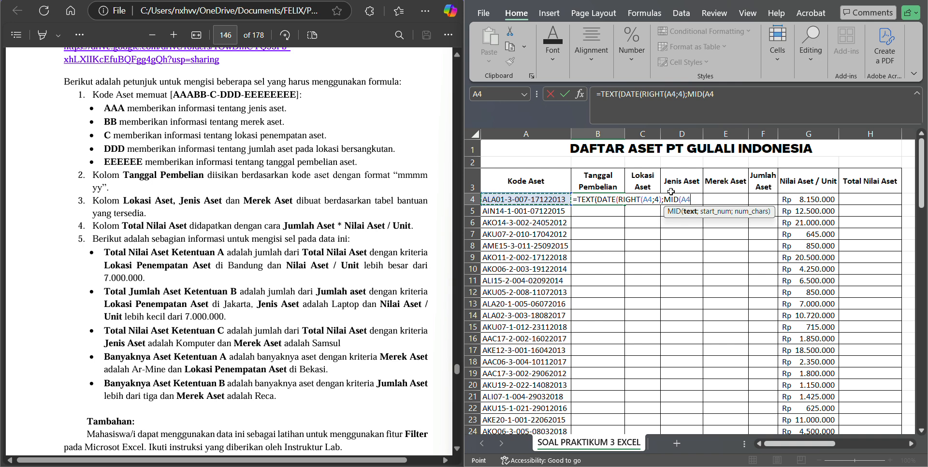
type(";")
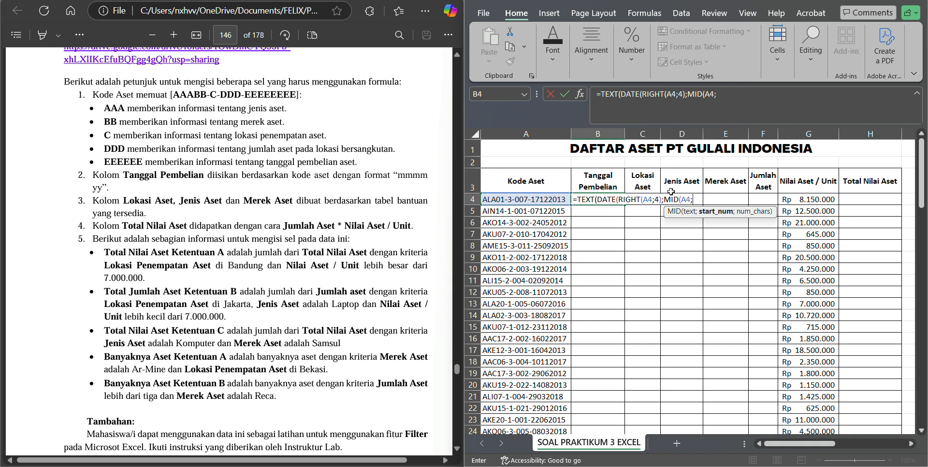
Remove the leading equals sign from the unfinished B4 formula and store it as plain text.
left_click(600, 100)
key("BackSpace")
key("Return")
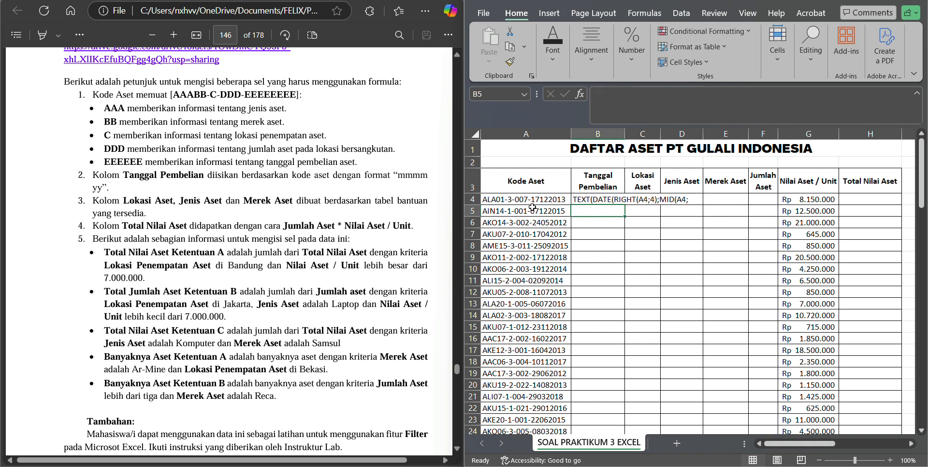
Enlarge the worksheet around the Kode Aset column and examine the characters of the asset code in A4.
scroll(531, 207, "up", 10)
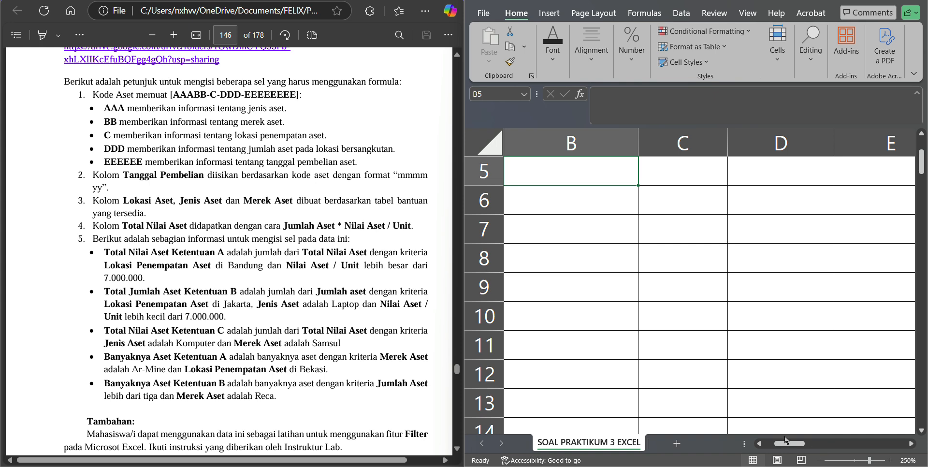
left_click_drag(789, 442, 777, 442)
scroll(585, 271, "up", 2)
scroll(581, 257, "up", 2)
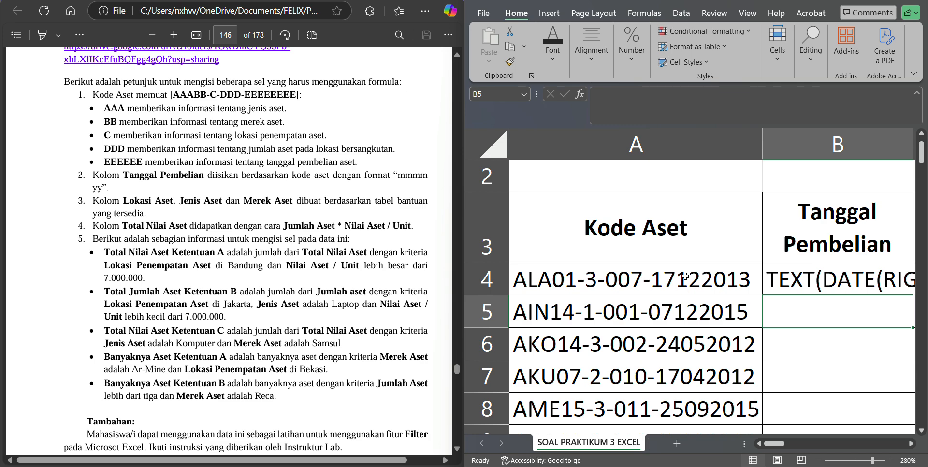
scroll(684, 276, "down", 9)
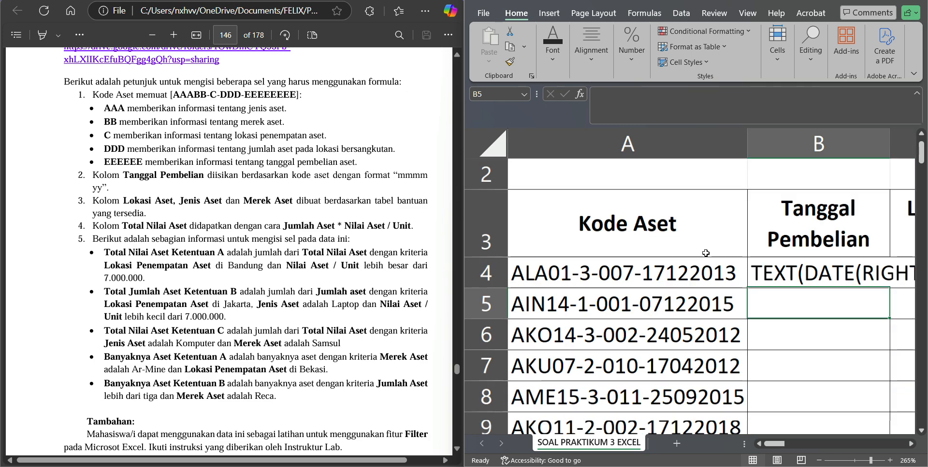
Restore the leading equals sign of the unfinished TEXT(DATE( formula in B4.
scroll(705, 247, "down", 3)
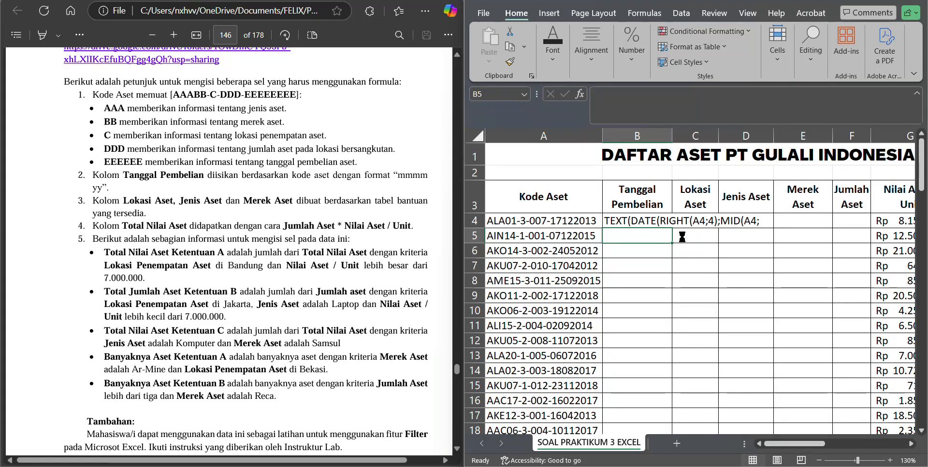
left_click(599, 199)
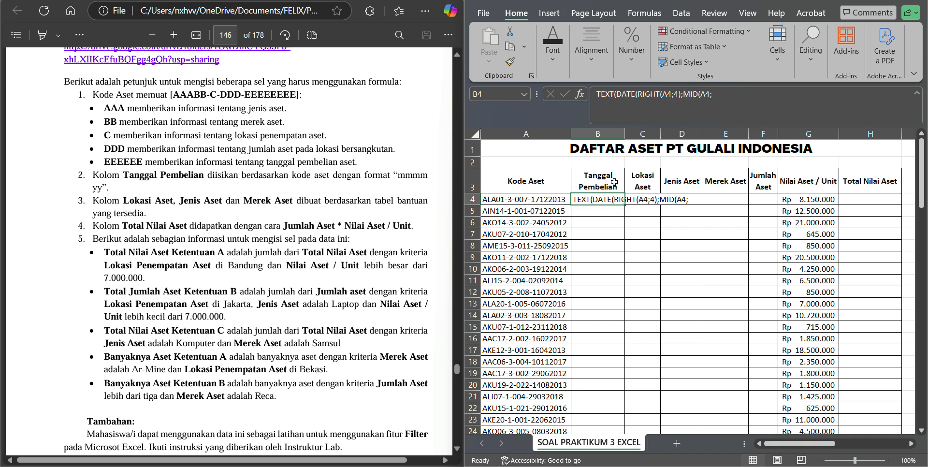
left_click(595, 103)
type("=")
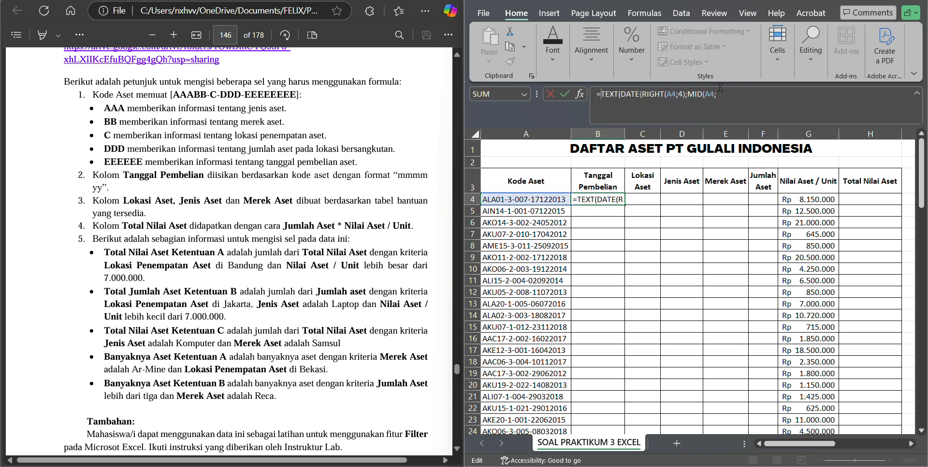
Complete the month argument in the B4 formula as MID(A4;15;2), followed by a semicolon separator.
left_click(725, 95)
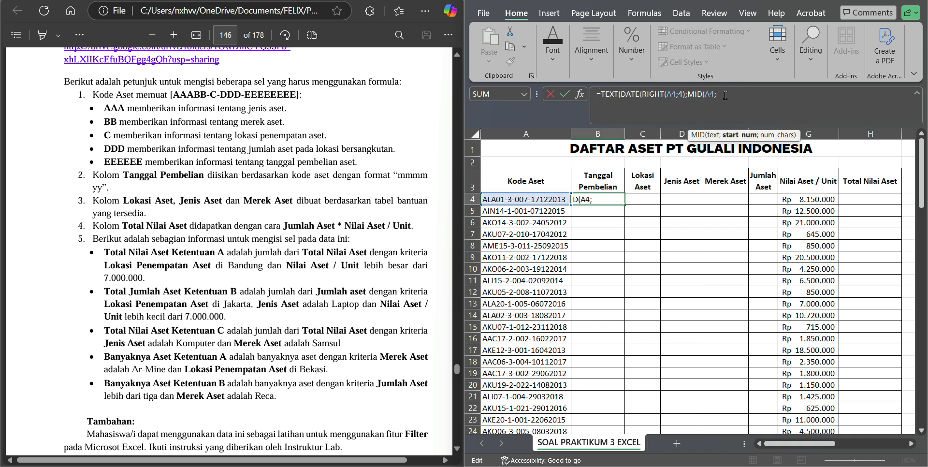
type("15;")
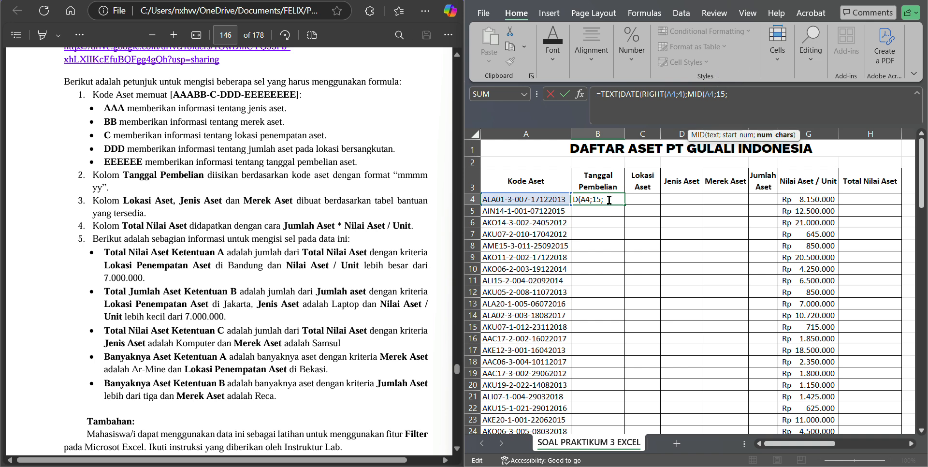
type("2")
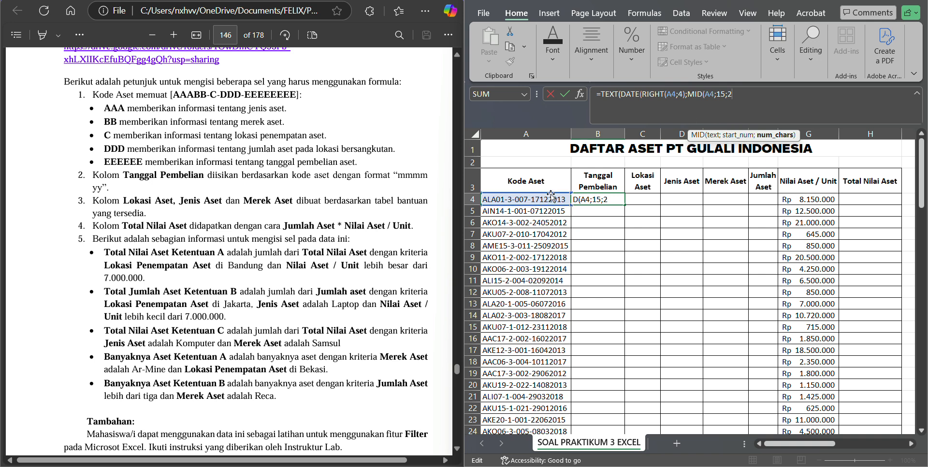
type(")")
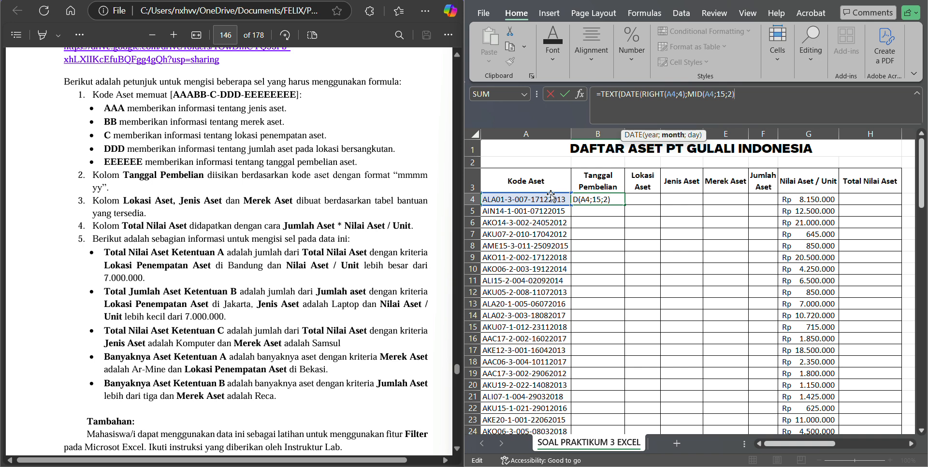
type(";")
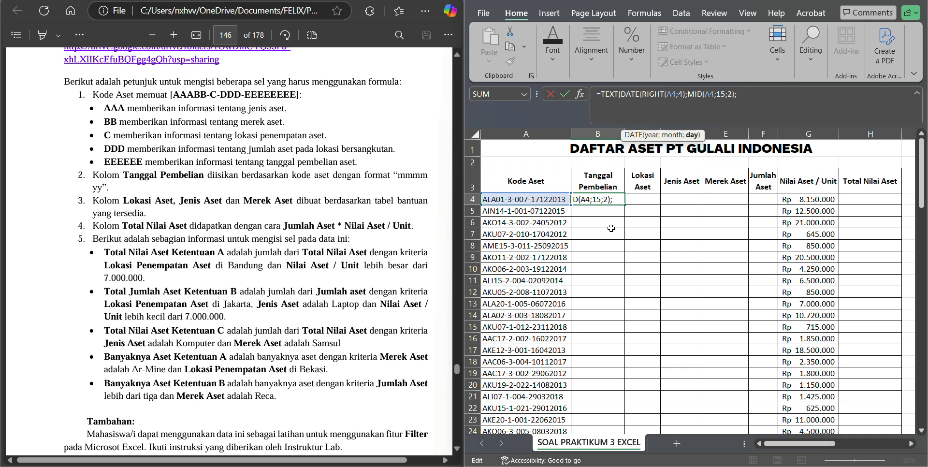
Add MID(A4;13;2) as the day argument in the B4 formula and close the DATE function.
type("MID(")
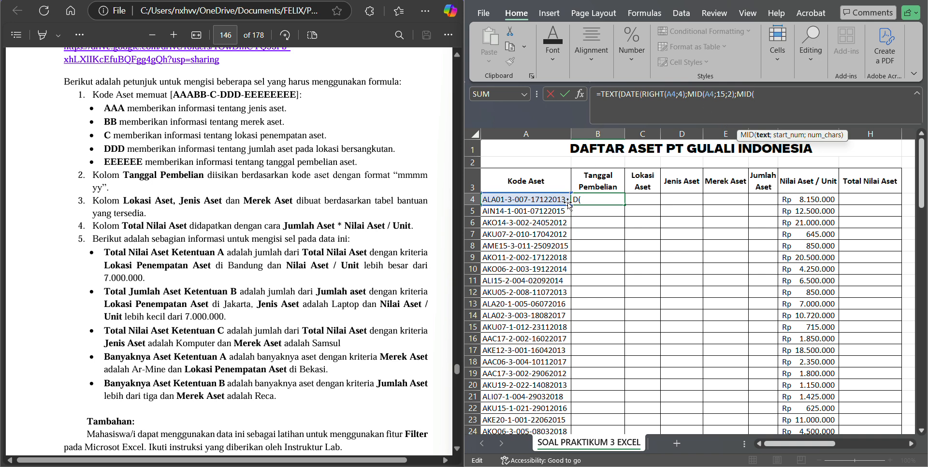
left_click(538, 199)
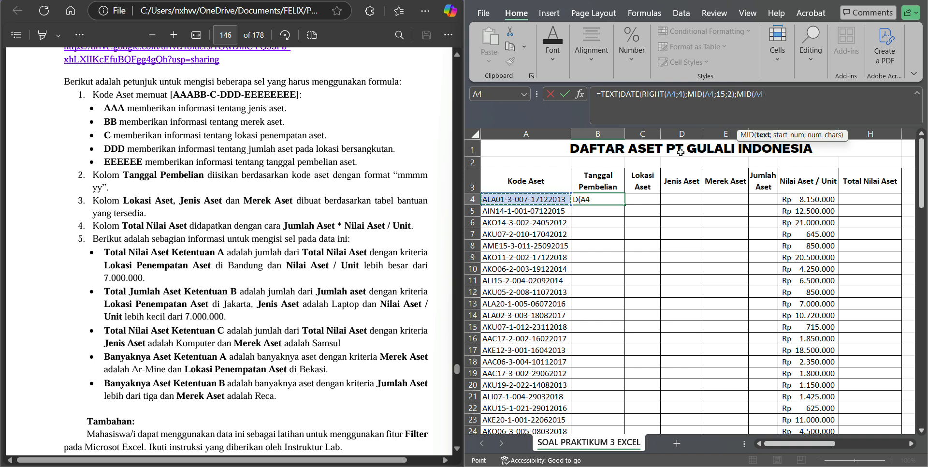
type(";")
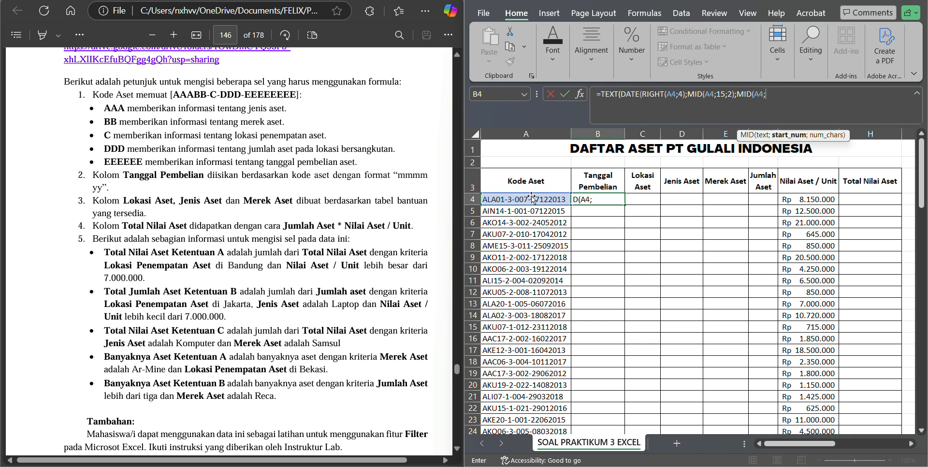
type("13;2")
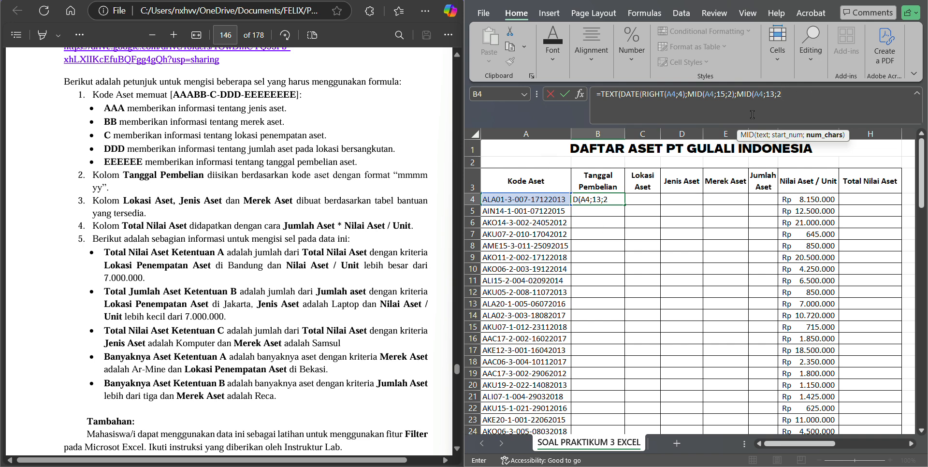
type(")")
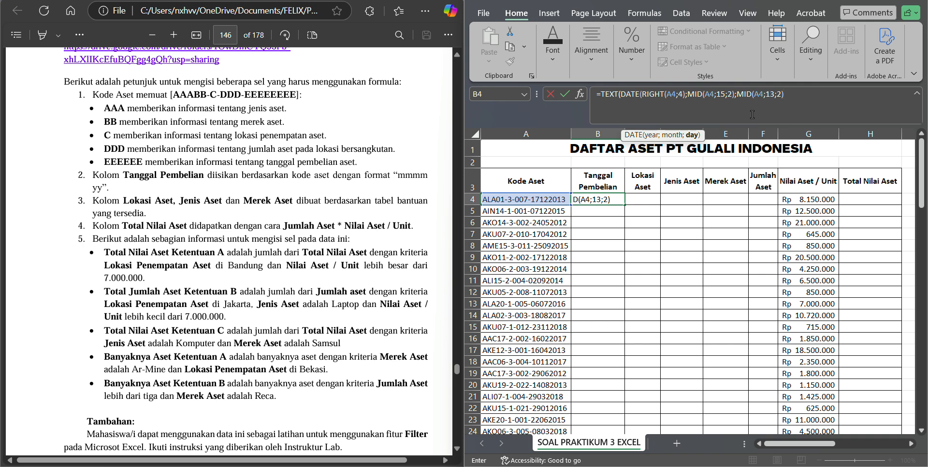
type(")")
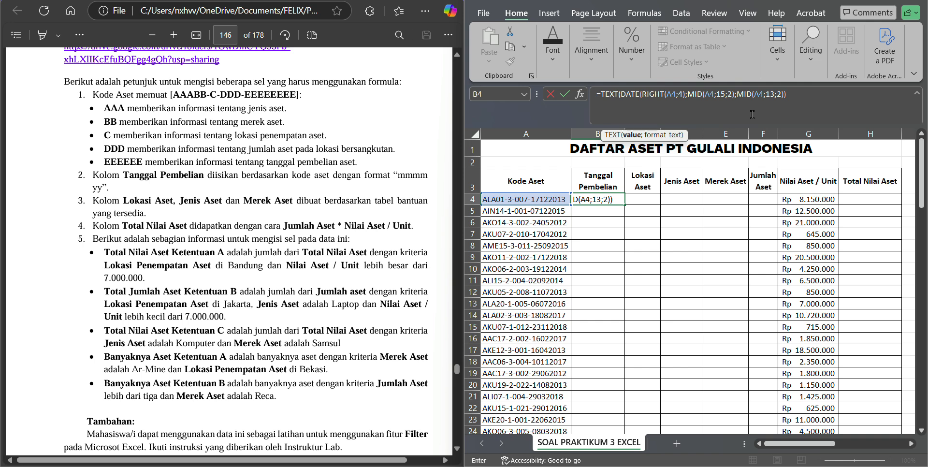
Add "mmmm yy" as the TEXT format argument, close the B4 formula and commit it.
type(";")
type("m")
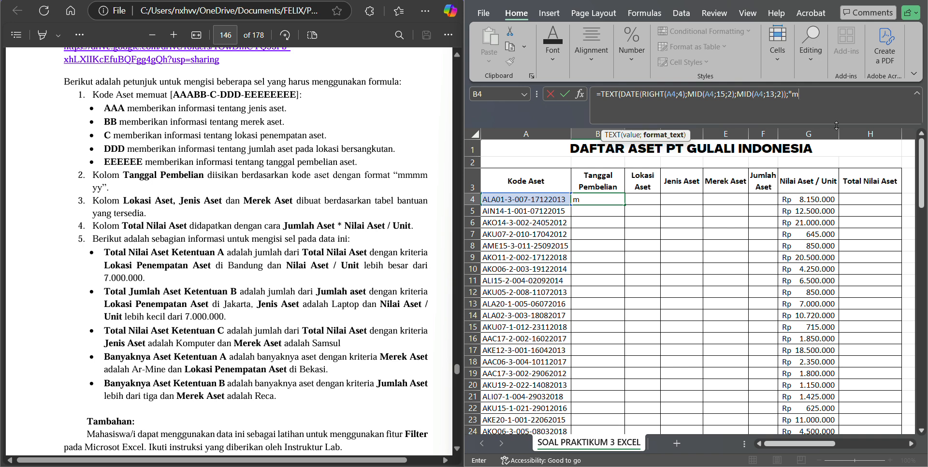
type("mmm")
type("yy\")")
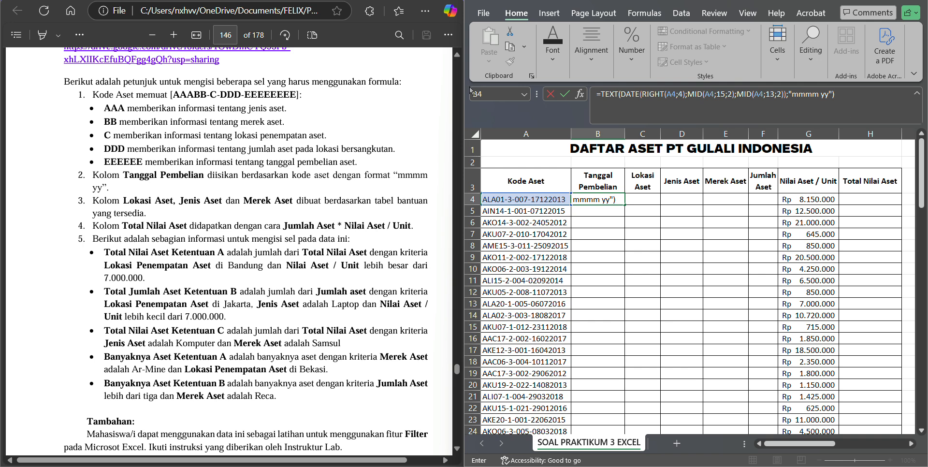
left_click(858, 99)
key("Return")
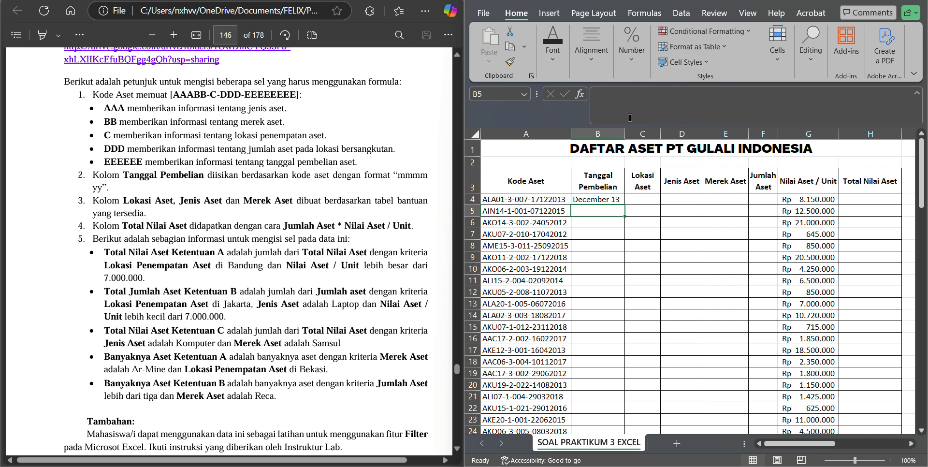
Fill the B4 formula down the entire Tanggal Pembelian column.
scroll(667, 238, "up", 1)
scroll(668, 238, "up", 5)
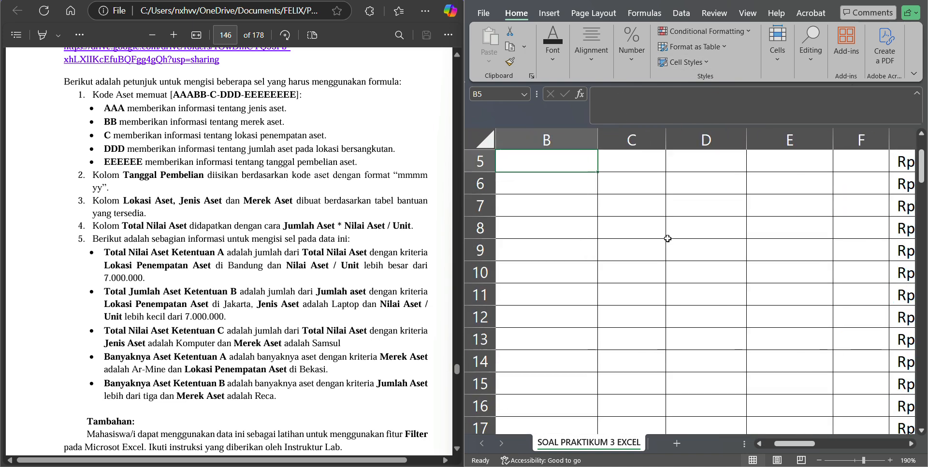
scroll(667, 238, "up", 1)
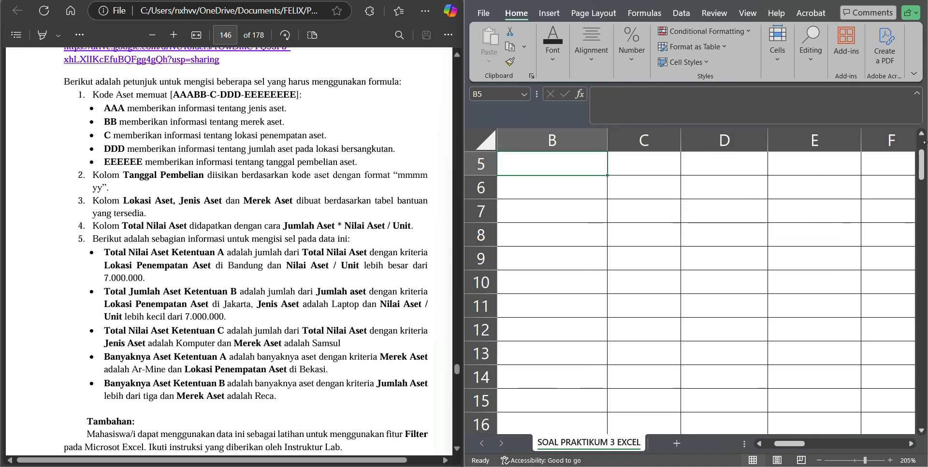
left_click_drag(921, 167, 913, 152)
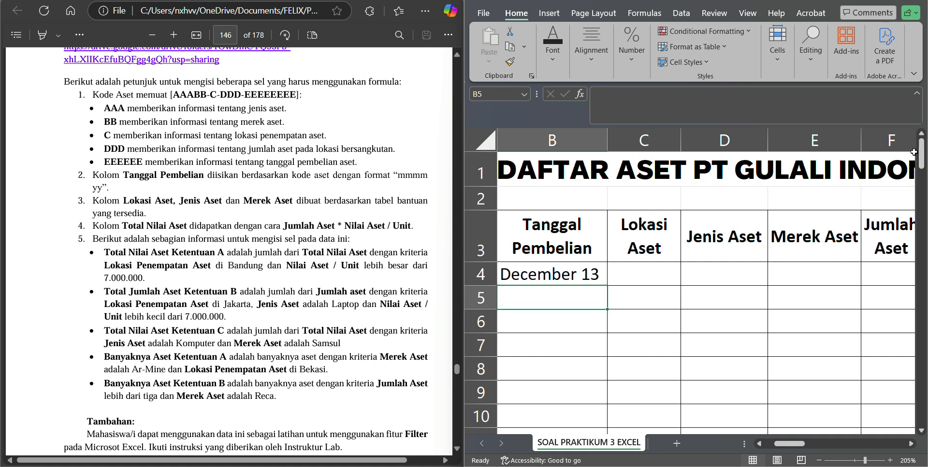
left_click(588, 275)
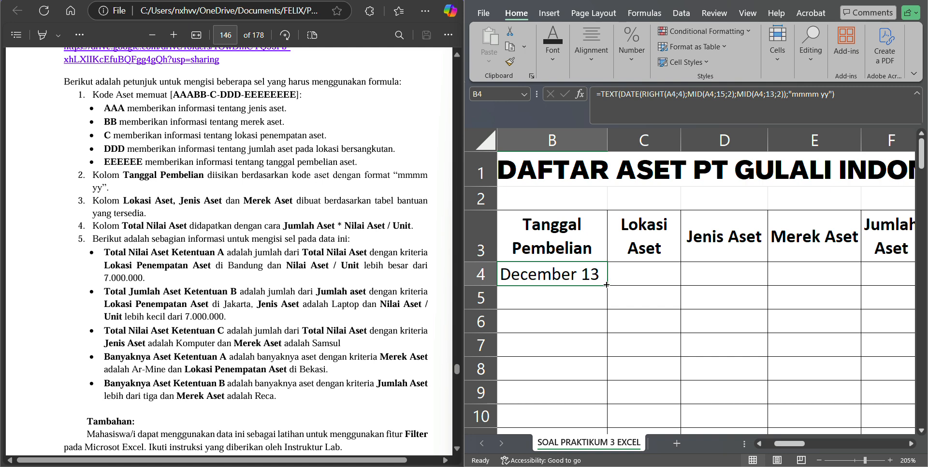
double_click(606, 285)
scroll(642, 268, "down", 7)
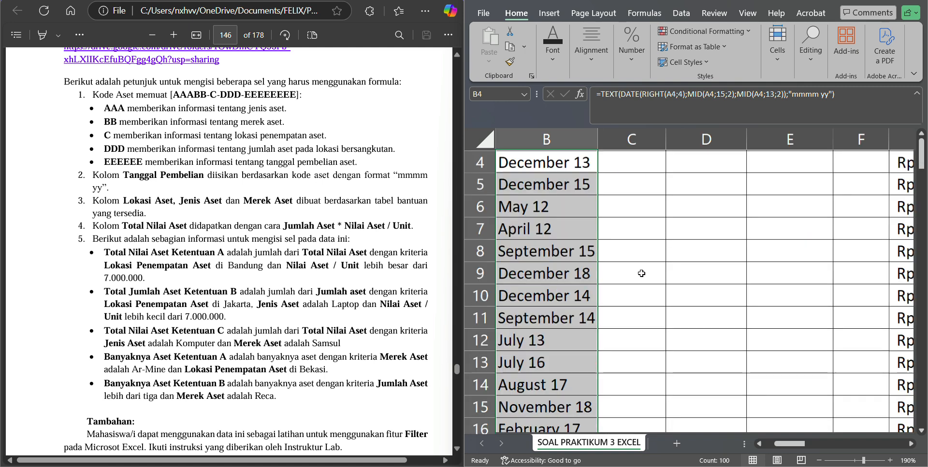
left_click(759, 443)
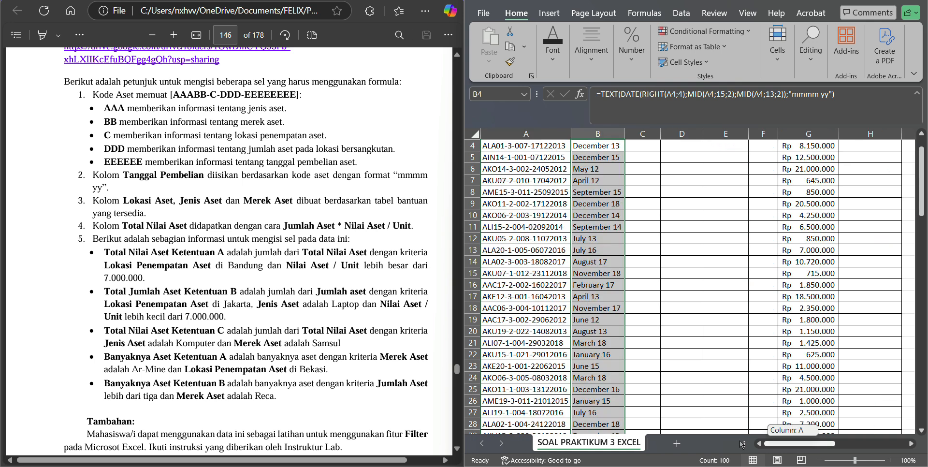
Check the filled formulas in the Tanggal Pembelian column from B9 to B12.
left_click(610, 202)
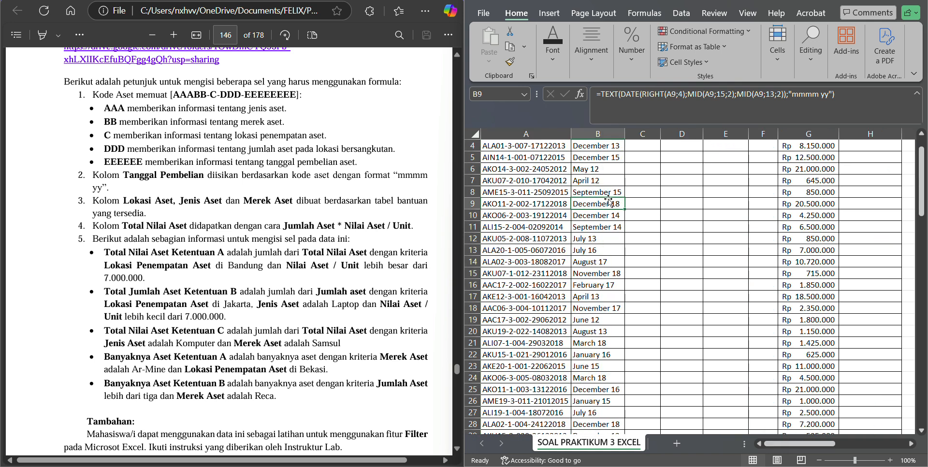
scroll(610, 202, "up", 1)
key("Down")
key("Down")
key("Down")
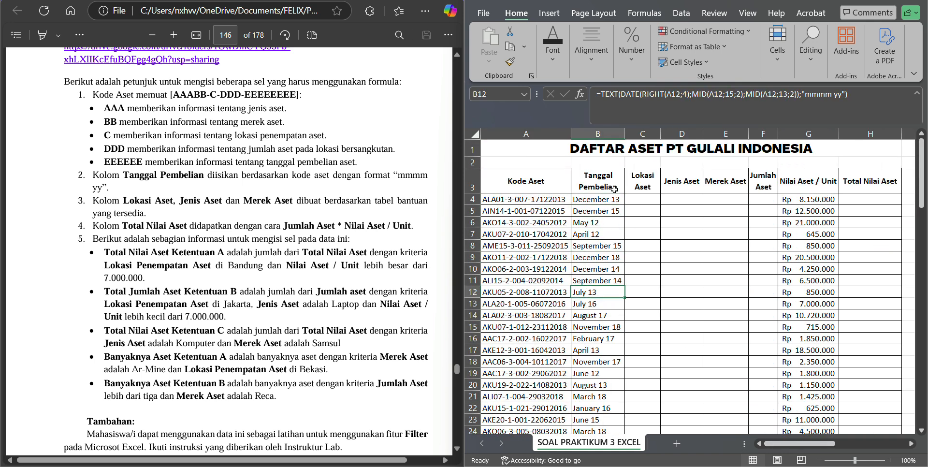
Locate the empty Lokasi Aset column and read instruction 3 in the PDF about filling Lokasi Aset, Jenis Aset and Merek Aset.
left_click(632, 180)
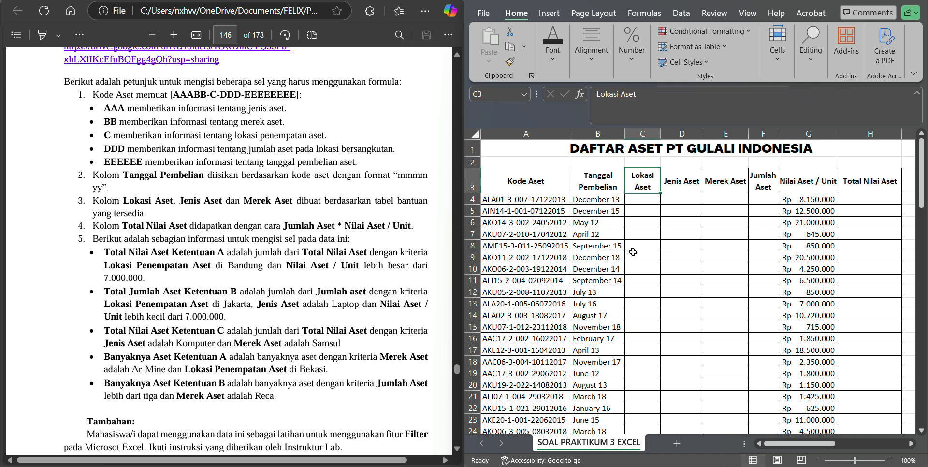
left_click(651, 199)
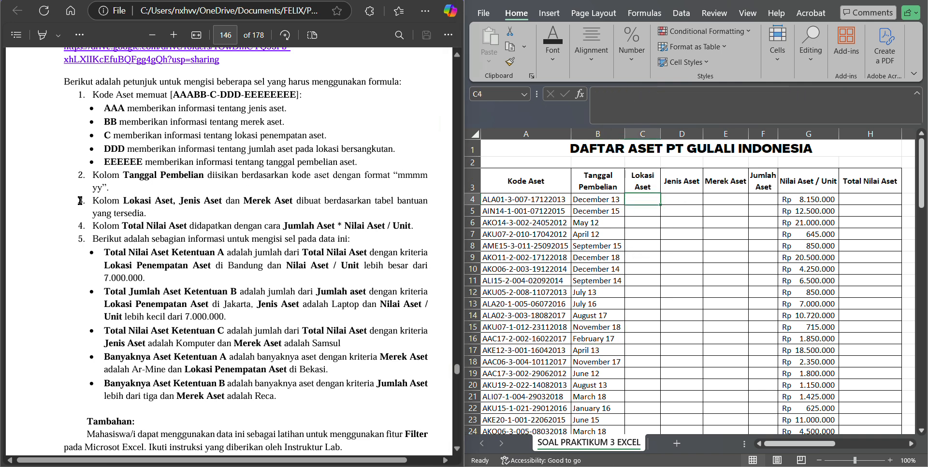
left_click_drag(80, 200, 178, 199)
left_click(132, 200)
left_click(214, 225)
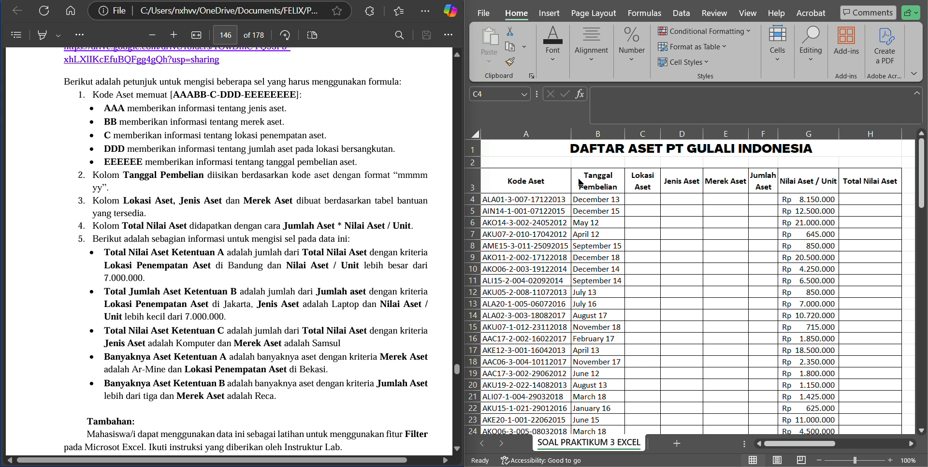
left_click(663, 223)
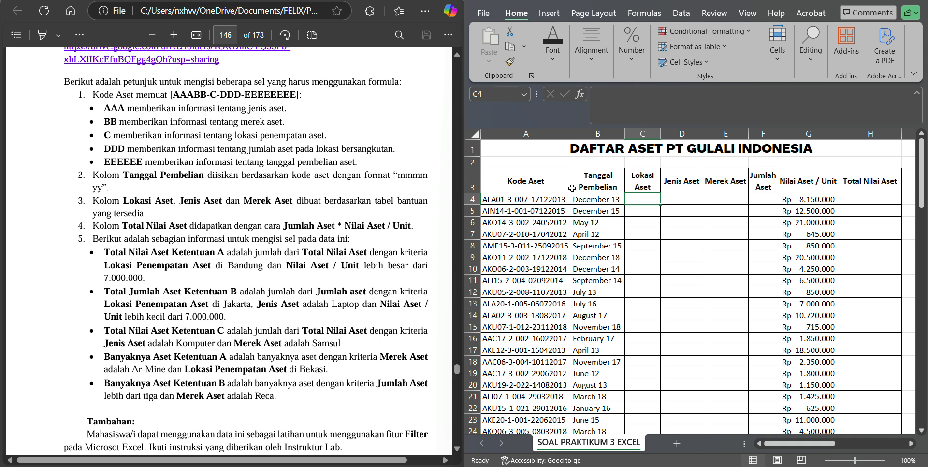
Select the whole asset table from the Kode Aset header to the last row of Total Nilai Aset to examine its extent.
left_click(549, 181)
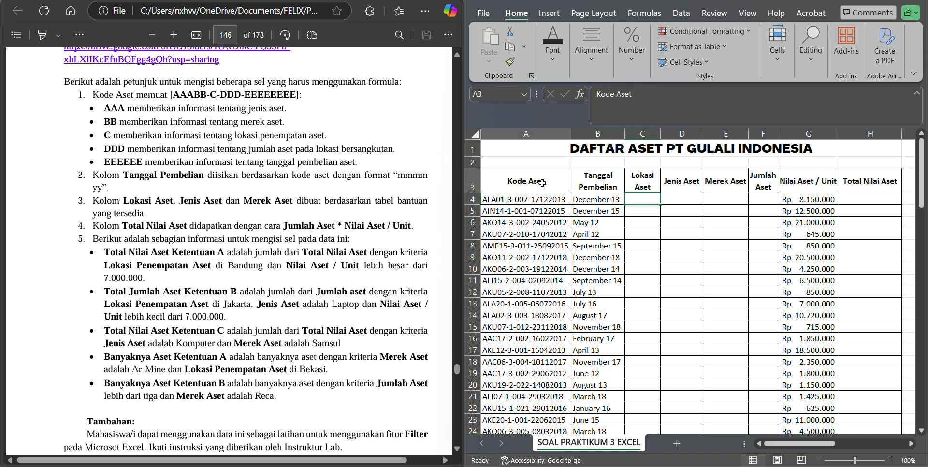
key("ctrl+shift+Right")
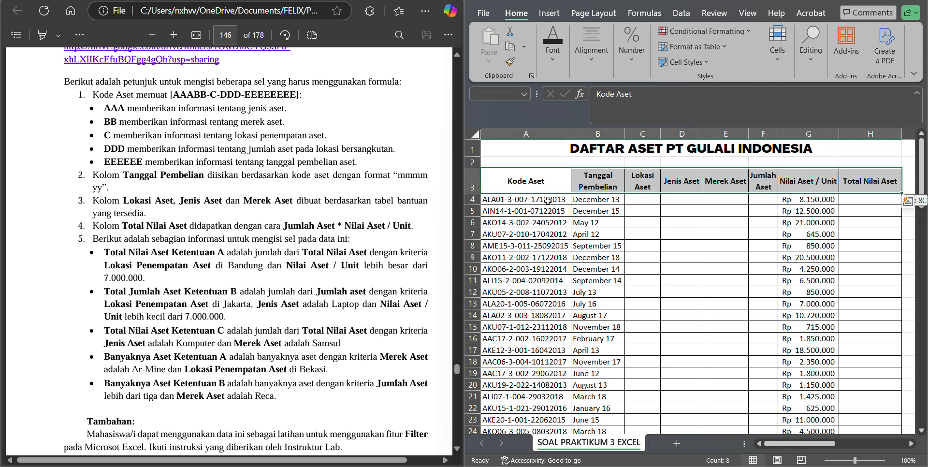
key("ctrl+shift+Down")
scroll(677, 253, "up", 17)
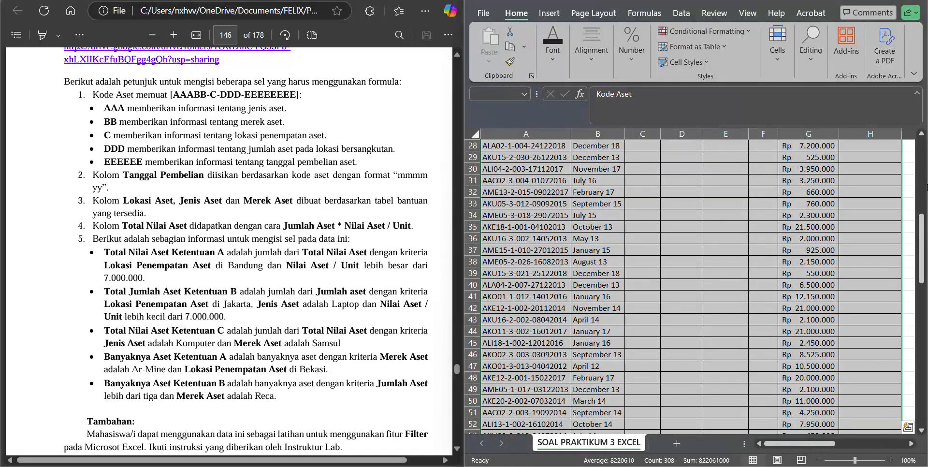
left_click_drag(921, 227, 921, 160)
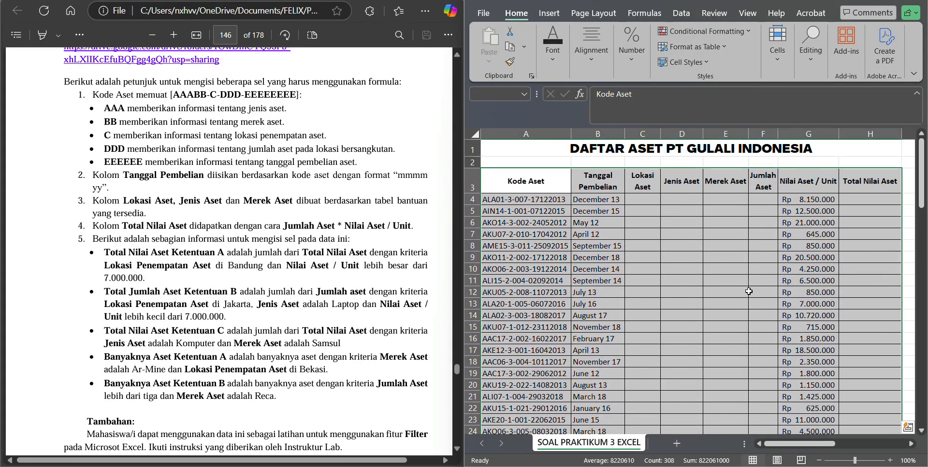
Examine the Kode Kantor, Kode Jenis Aset and Kode Merek helper tables in columns J and K.
left_click(757, 208)
key("Right")
key("Right")
key("Right")
key("Right")
key("Right")
key("Right")
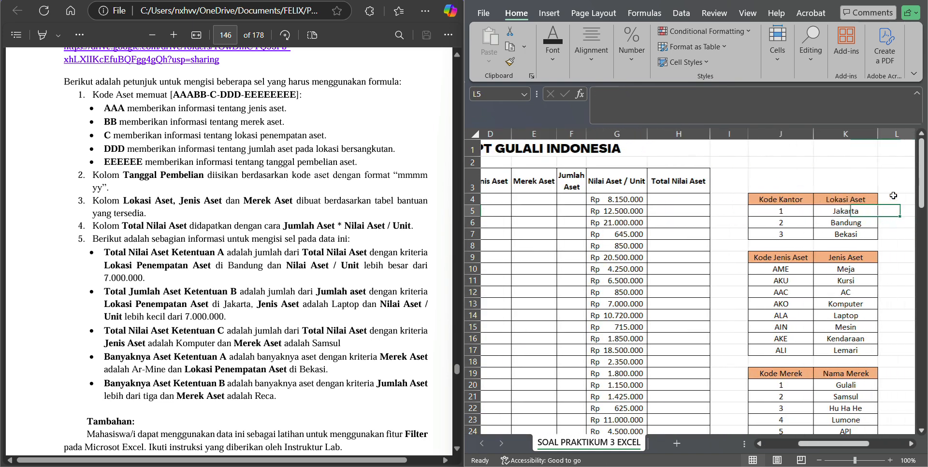
left_click_drag(749, 199, 773, 442)
scroll(835, 270, "up", 4)
left_click(893, 249)
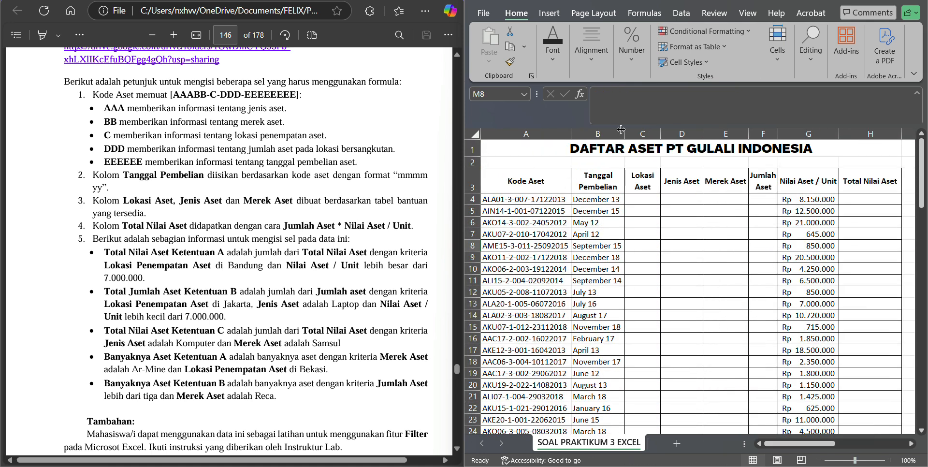
Examine the Kode Kantor, Kode Jenis Aset and Kode Merek helper tables, comparing their code columns with the matching name columns.
left_click(648, 195)
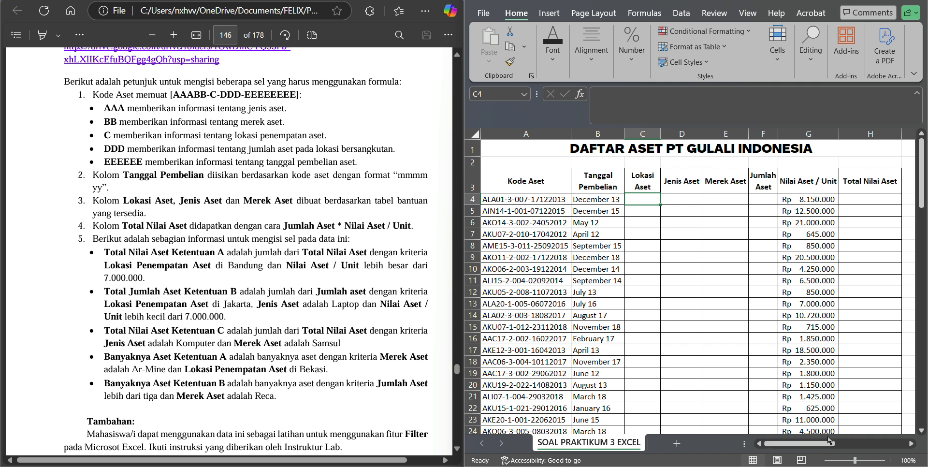
left_click_drag(812, 443, 861, 444)
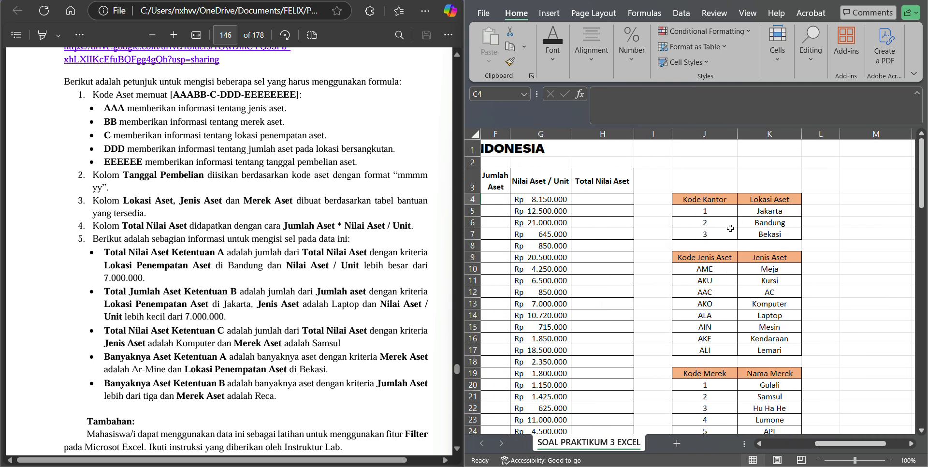
left_click_drag(706, 208, 716, 256)
left_click(763, 257)
left_click_drag(785, 198, 789, 303)
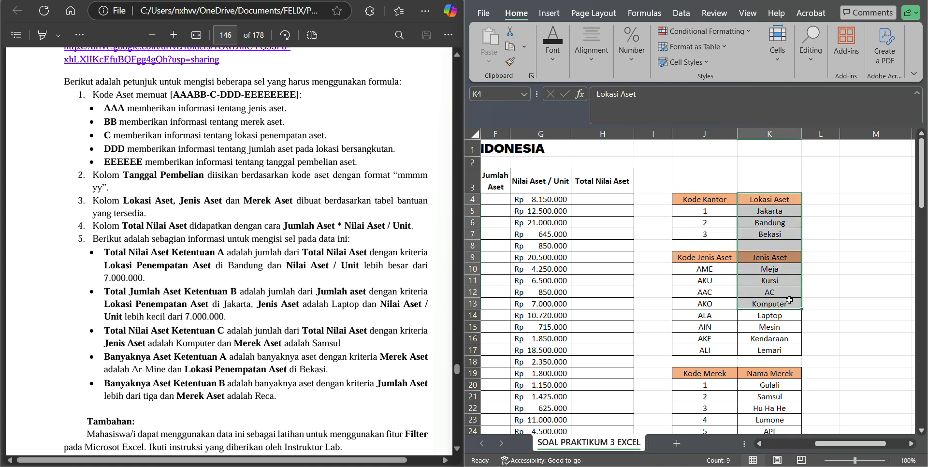
left_click_drag(724, 200, 726, 327)
left_click_drag(785, 200, 784, 223)
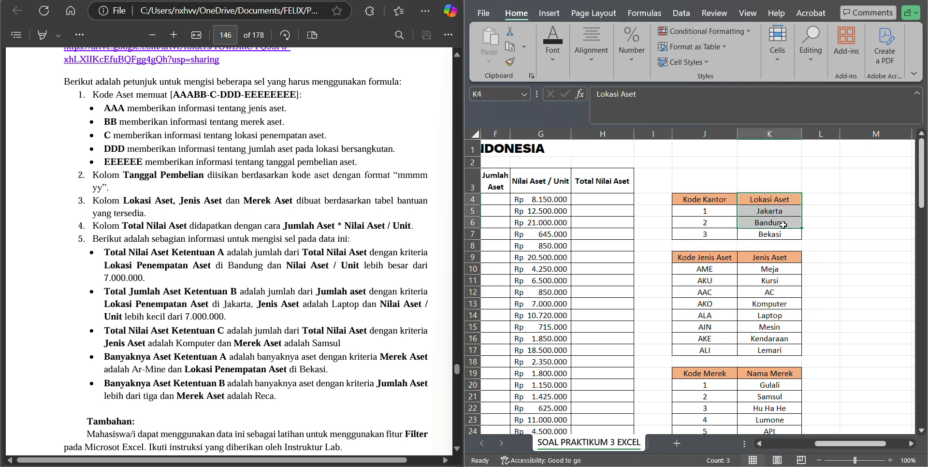
left_click(812, 258)
left_click_drag(872, 447, 823, 445)
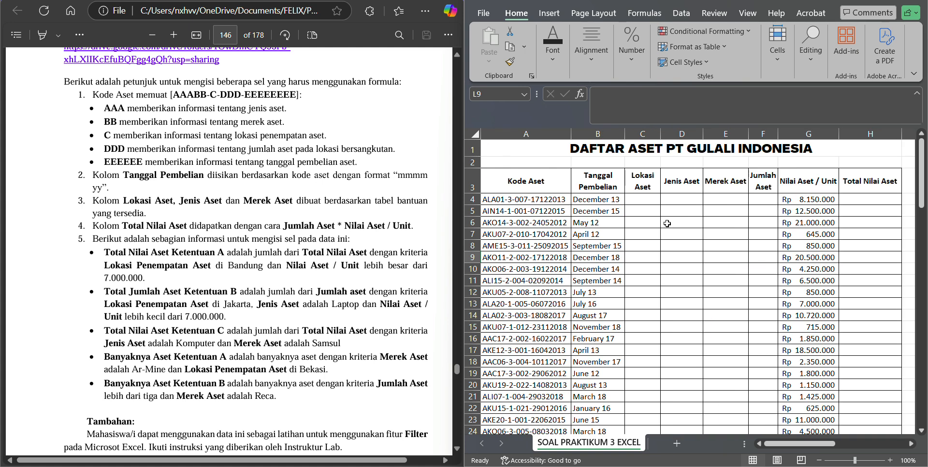
Start a VLOOKUP formula in C4 of the Lokasi Aset column with a nested VALUE function as lookup value.
left_click(653, 191)
left_click(651, 197)
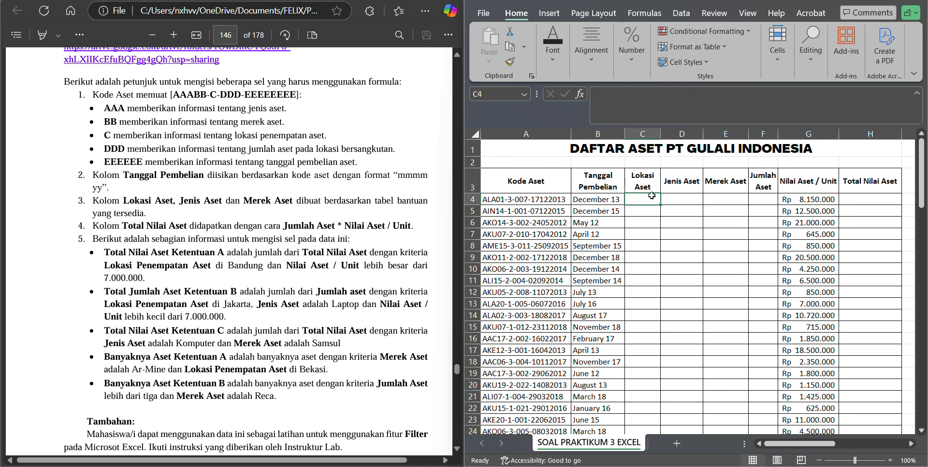
type("=VLOOKUP(")
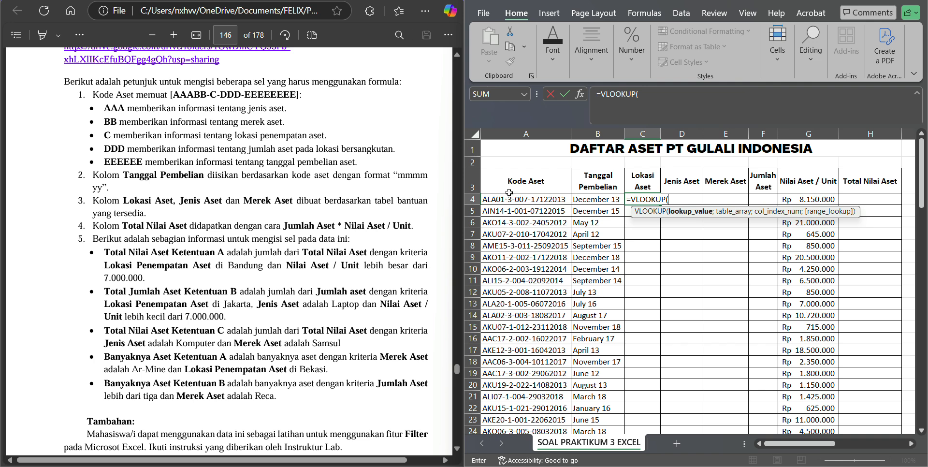
type("val")
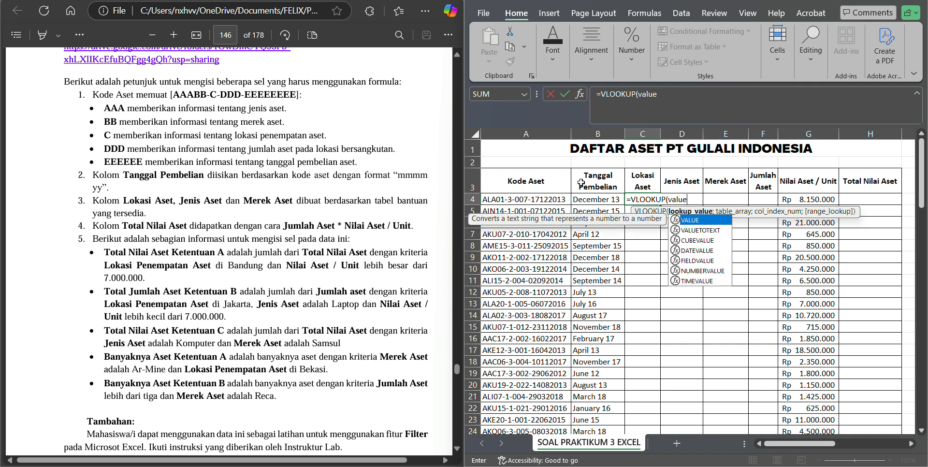
type("ue")
key("Tab")
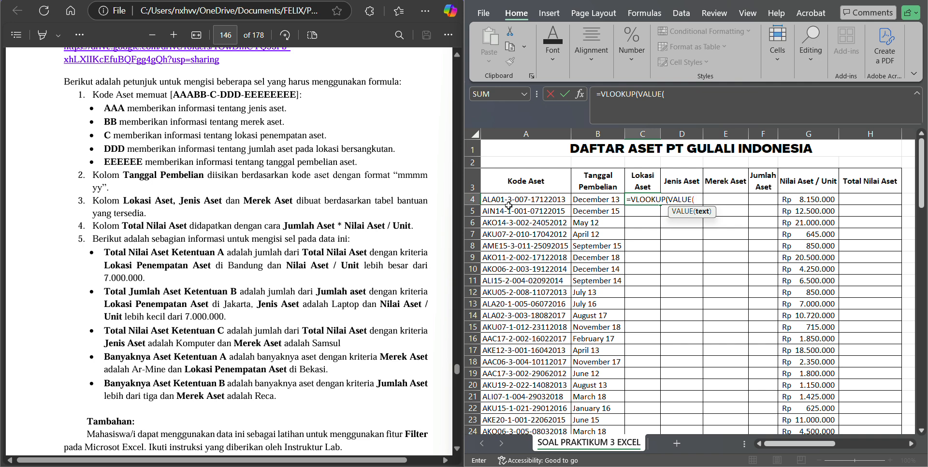
left_click_drag(781, 443, 833, 440)
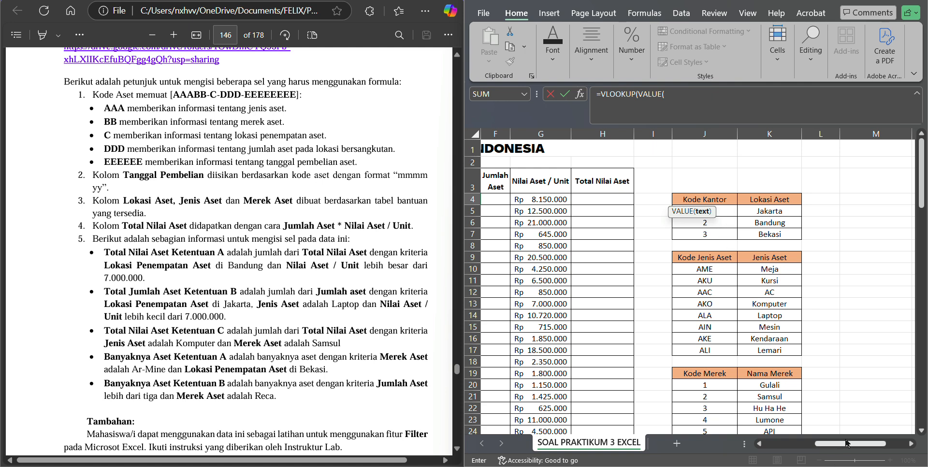
left_click_drag(845, 442, 795, 442)
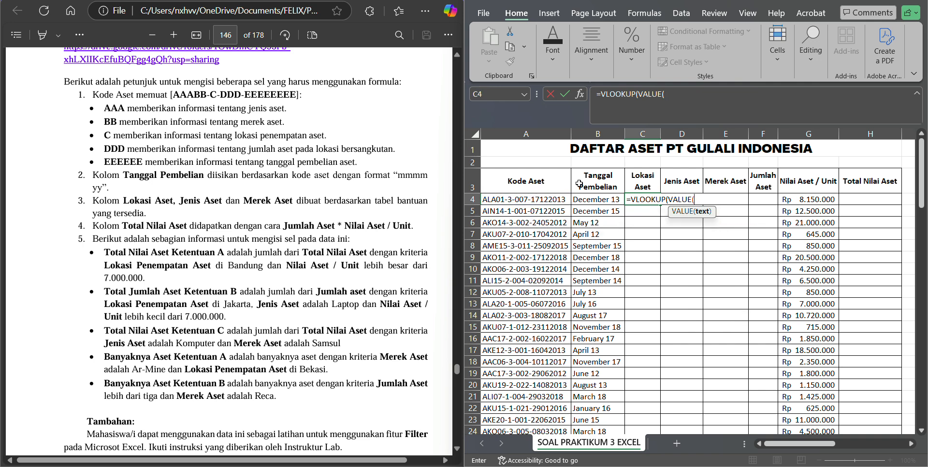
Complete the lookup value in C4 as VALUE(MID(A4;7;1)) to extract the location code from the asset code.
type("MID(")
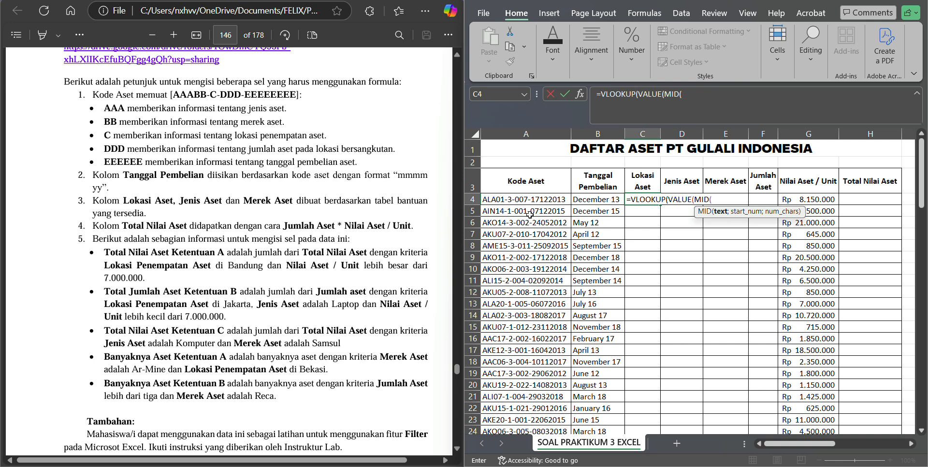
left_click(556, 198)
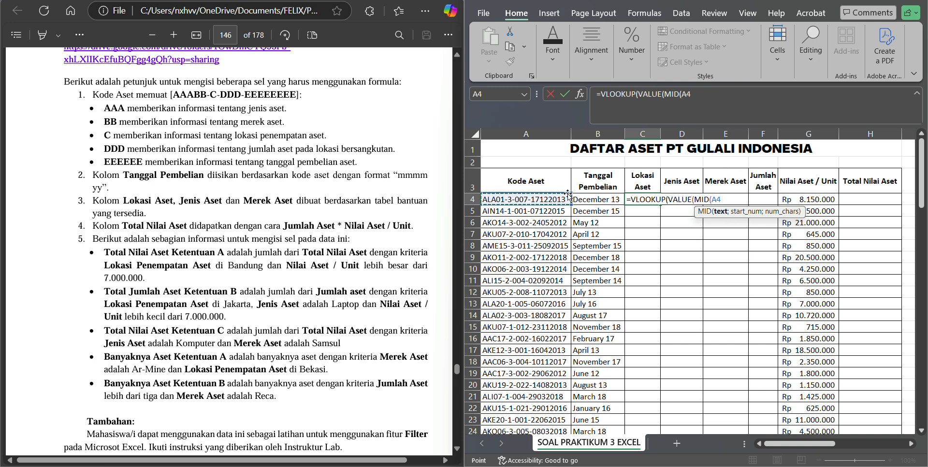
type(";7")
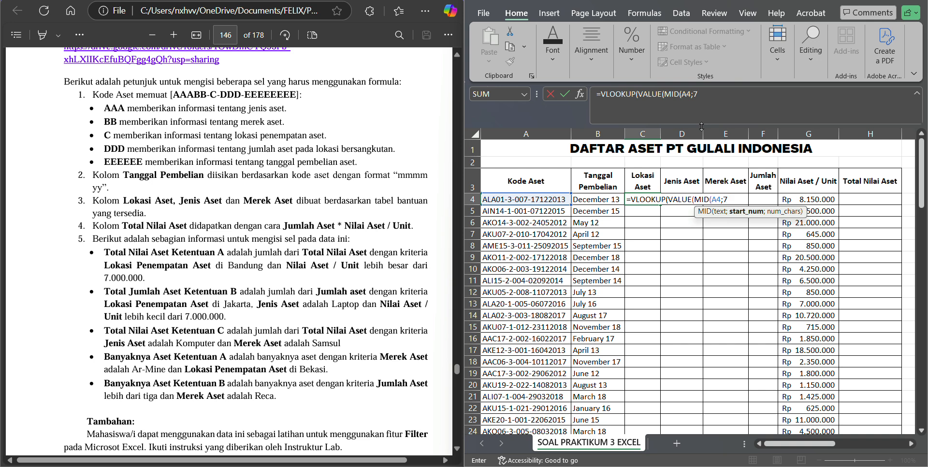
type(";")
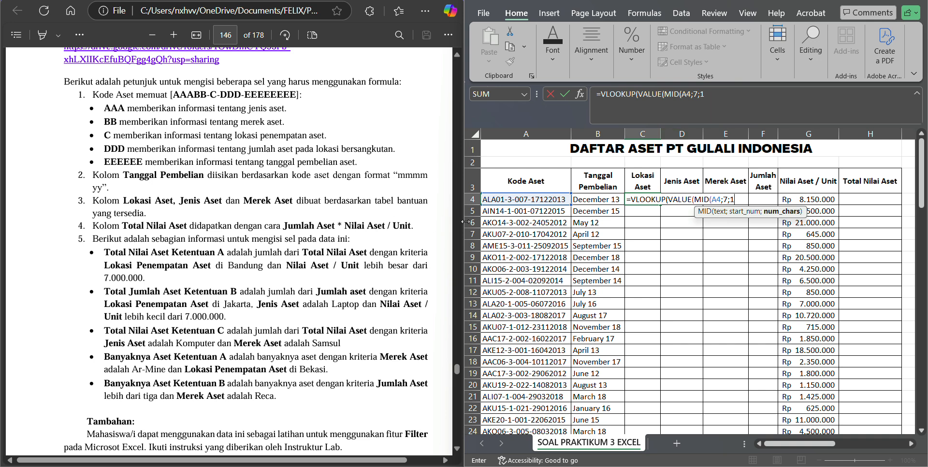
type("1)")
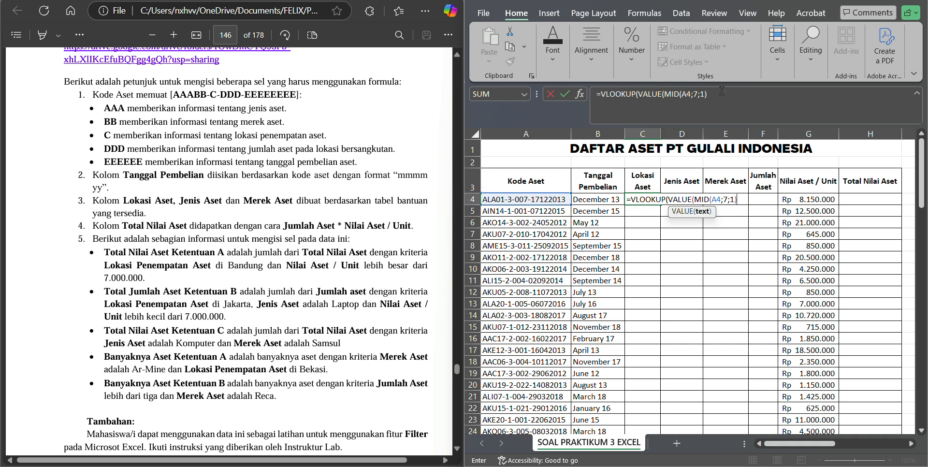
type(")")
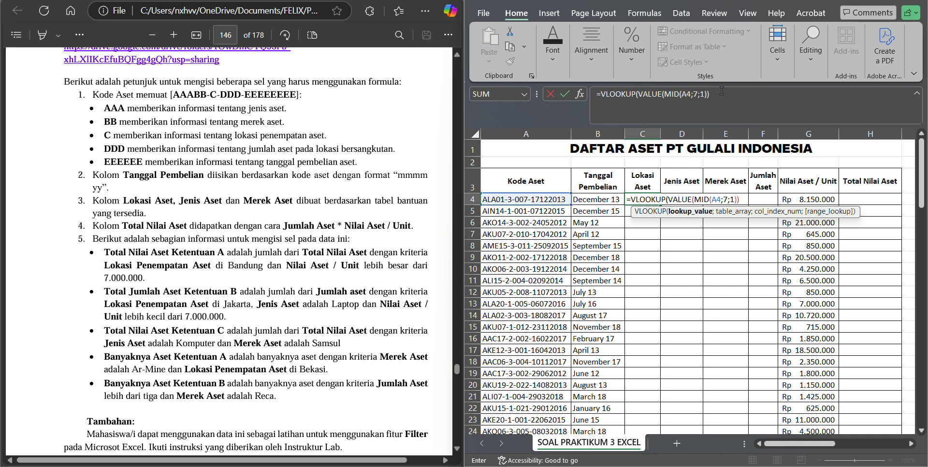
Set the VLOOKUP table array to the Kode Kantor table, J4:K7.
type(";")
left_click(783, 445)
mouse_move(783, 446)
left_mouse_down()
mouse_move(805, 445)
mouse_move(784, 446)
mouse_move(778, 461)
left_mouse_up()
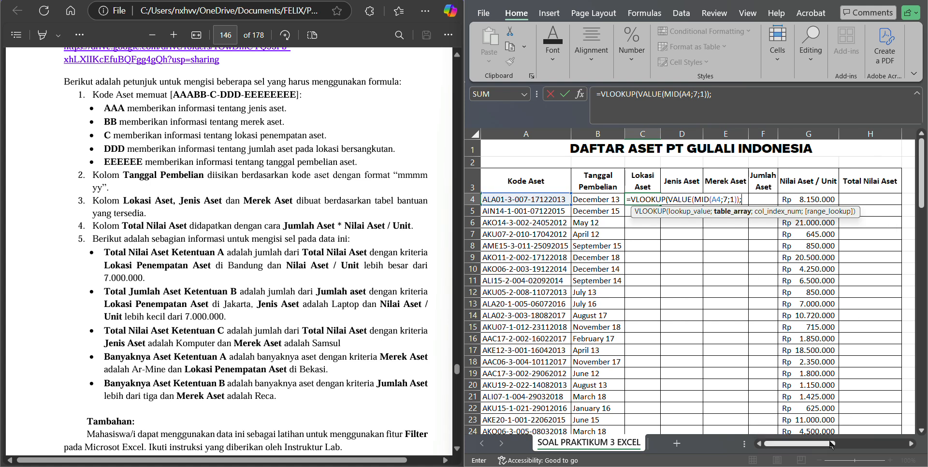
left_click_drag(829, 445, 877, 434)
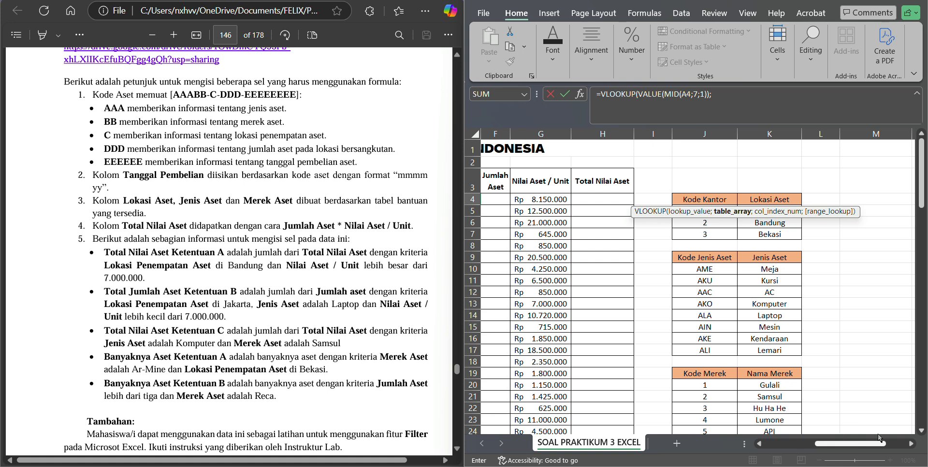
left_click(717, 199)
left_click_drag(717, 199, 746, 235)
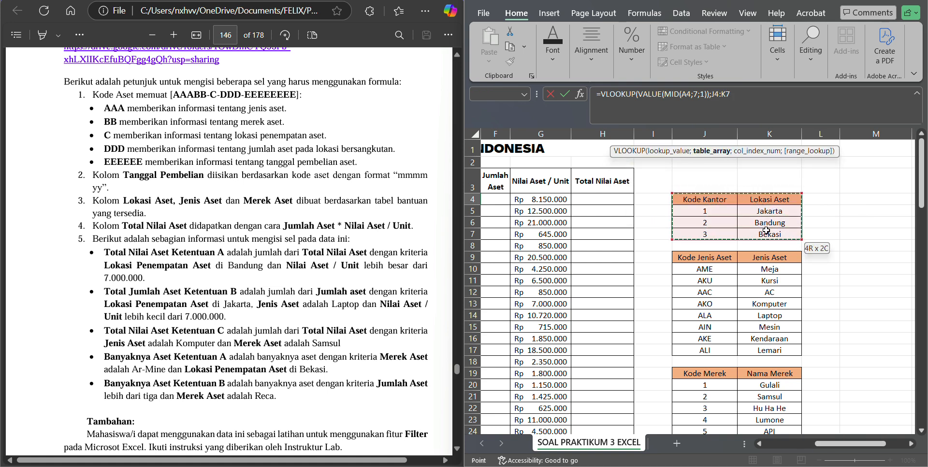
left_click_drag(710, 211, 737, 197)
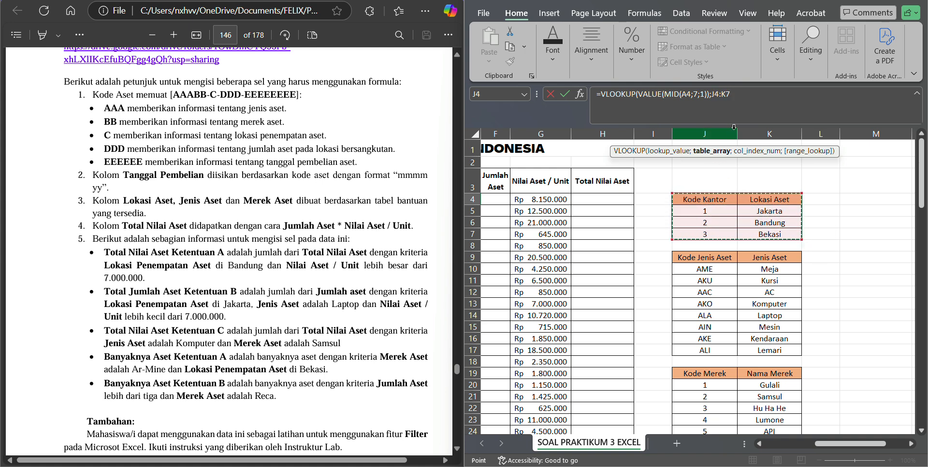
Lower the display brightness slightly in the Windows quick settings.
key("XF86MonBrightnessDown")
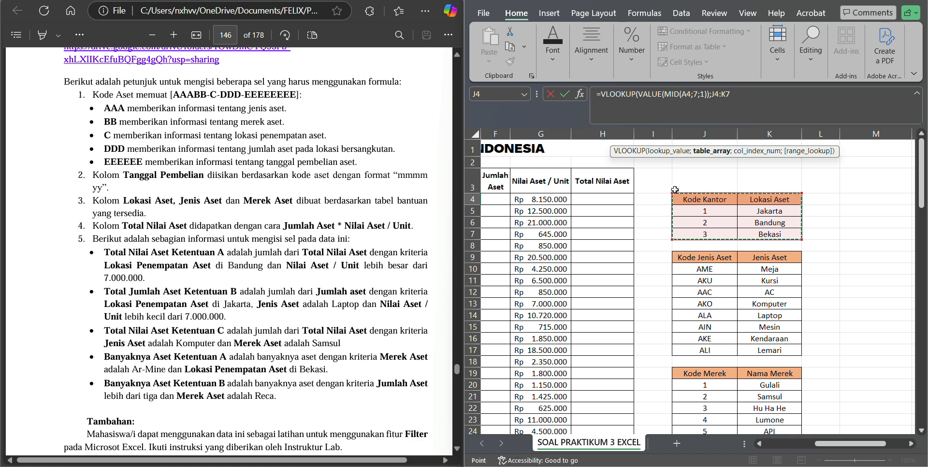
key("super+a")
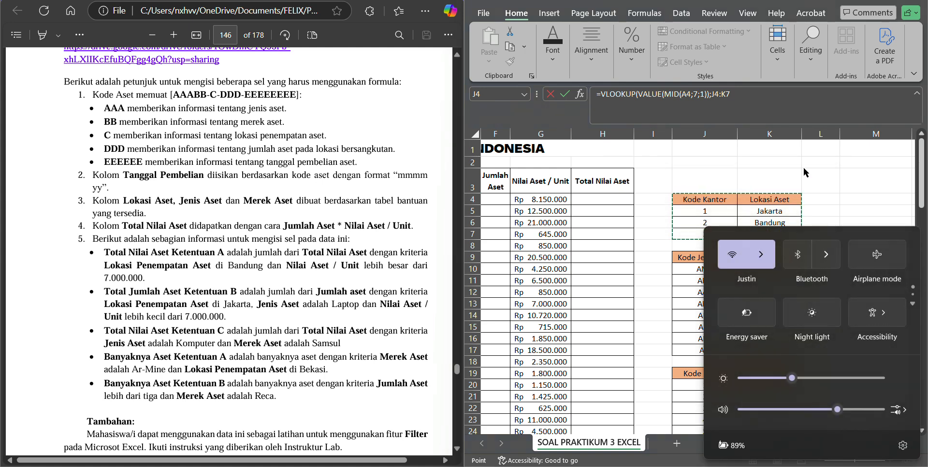
left_click(800, 378)
left_click_drag(799, 378, 790, 378)
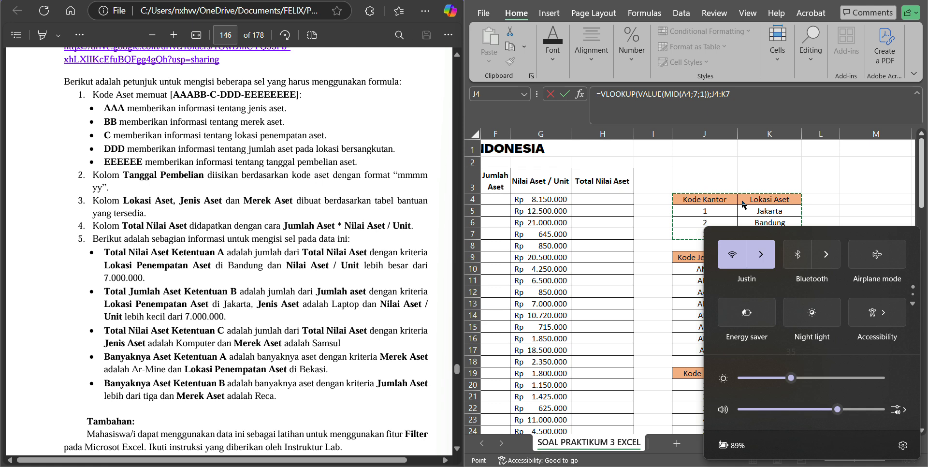
Make the VLOOKUP table array in C4 an absolute reference, $J$4:$K$7.
left_click(731, 101)
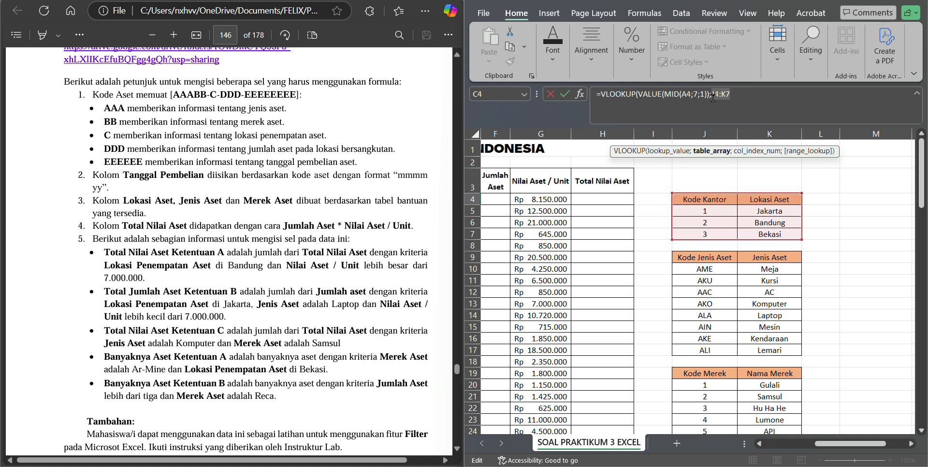
left_click_drag(712, 95, 729, 96)
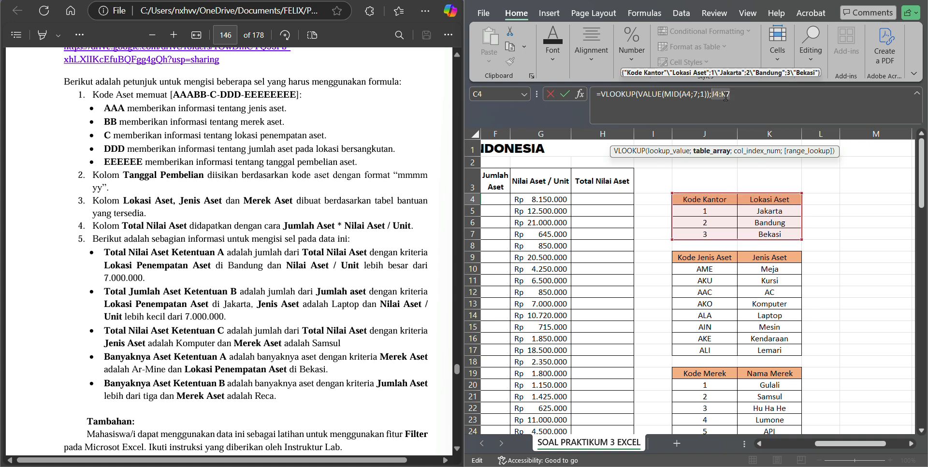
key("F4")
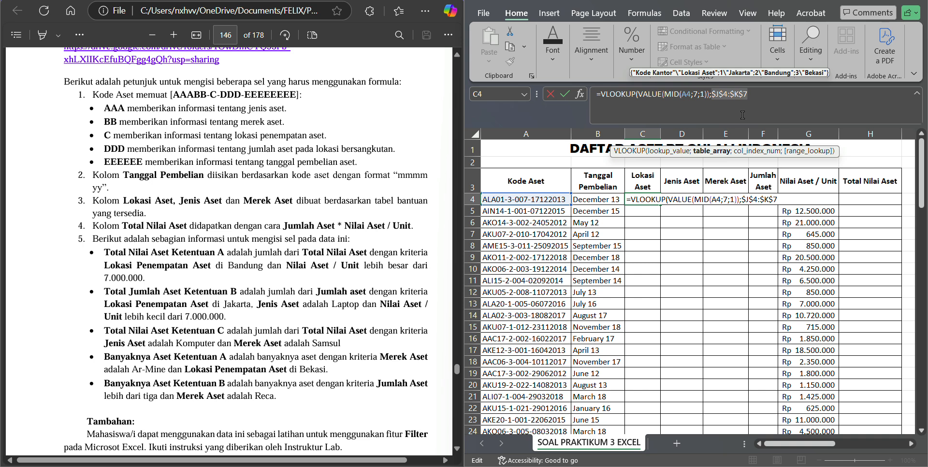
left_click(727, 100)
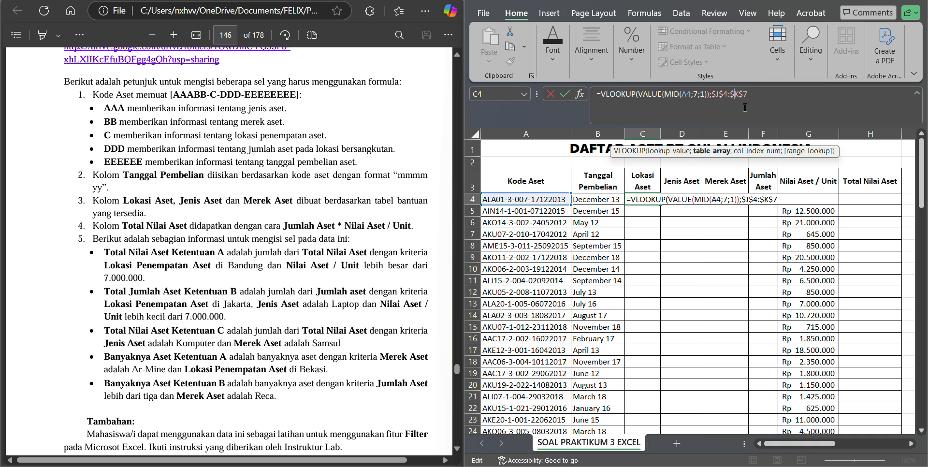
Add column index 2 and range lookup 0 to the VLOOKUP in C4 and close the formula.
left_click_drag(819, 447, 860, 447)
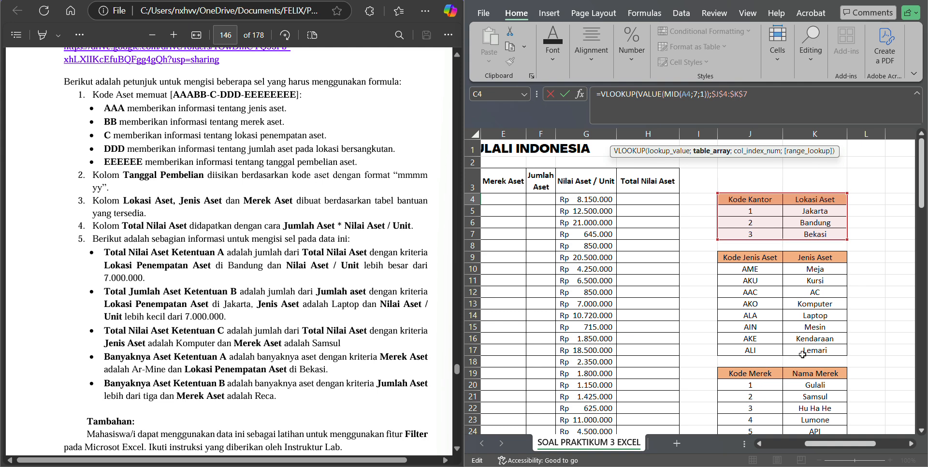
left_click_drag(824, 444, 797, 443)
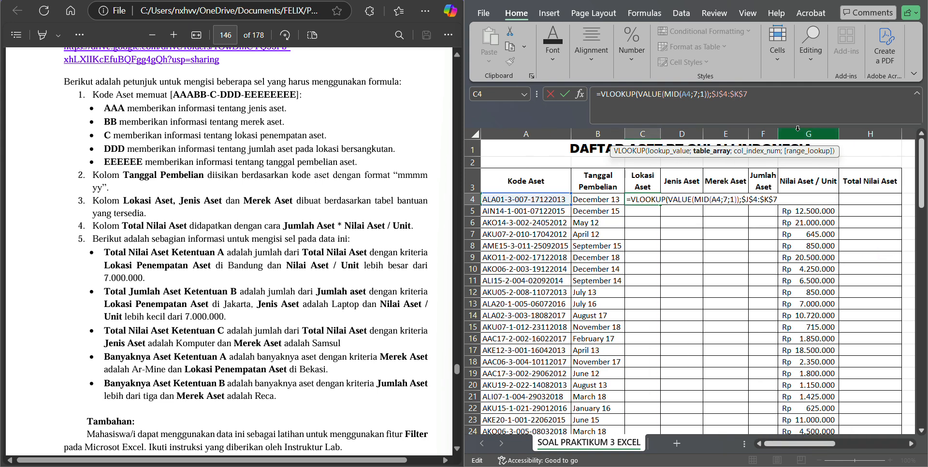
type(";")
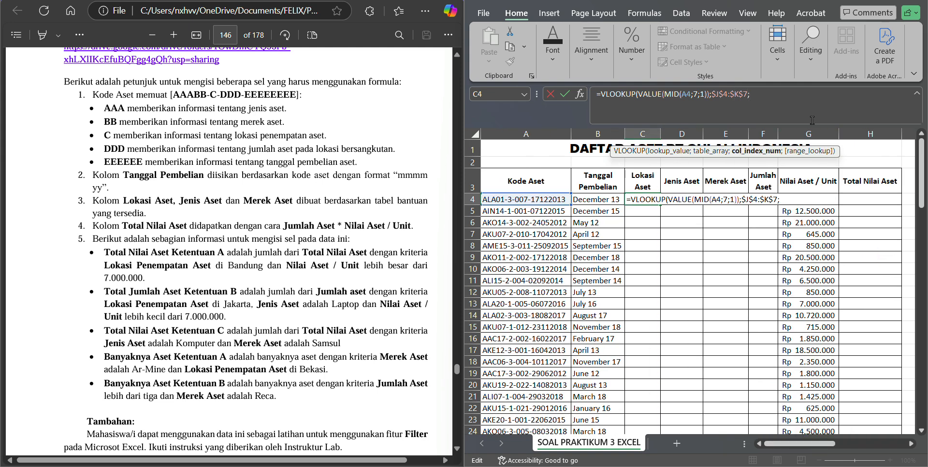
left_click_drag(799, 443, 869, 441)
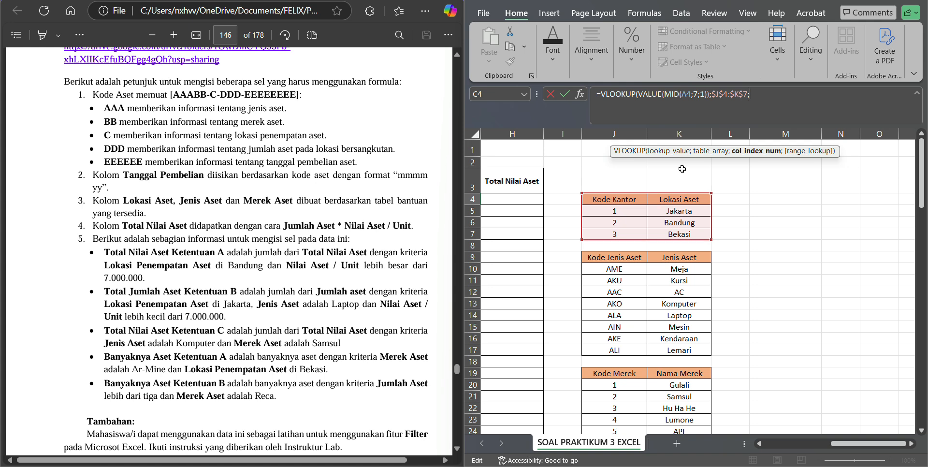
left_click_drag(835, 443, 884, 434)
type(";0")
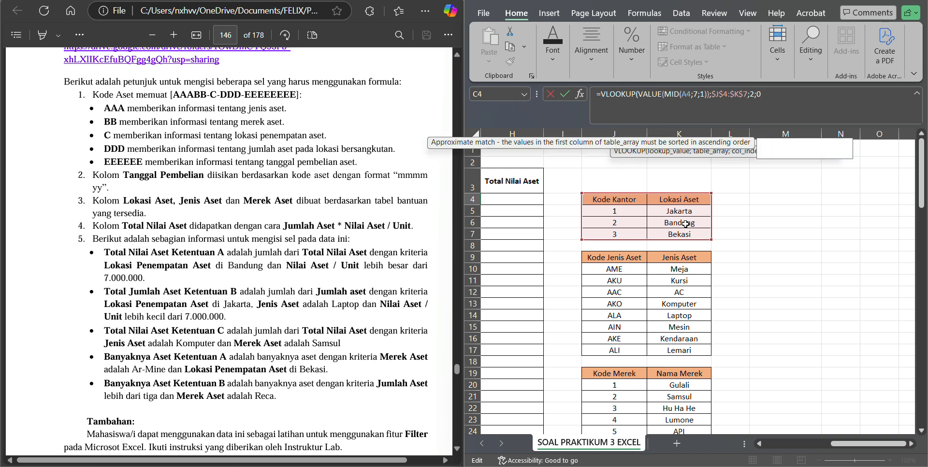
type(")")
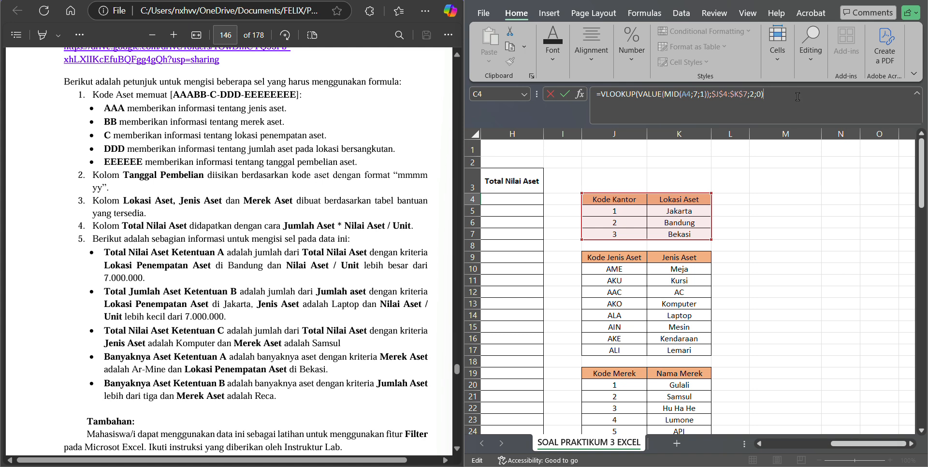
Delete the range lookup argument of the VLOOKUP in C4 and enter 0 with the closing parenthesis again.
key("BackSpace")
key("BackSpace")
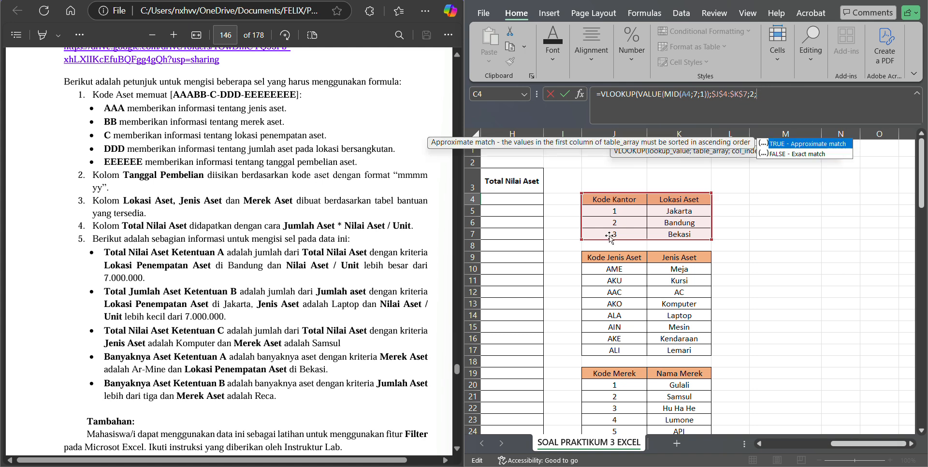
left_click(811, 155)
left_click(785, 104)
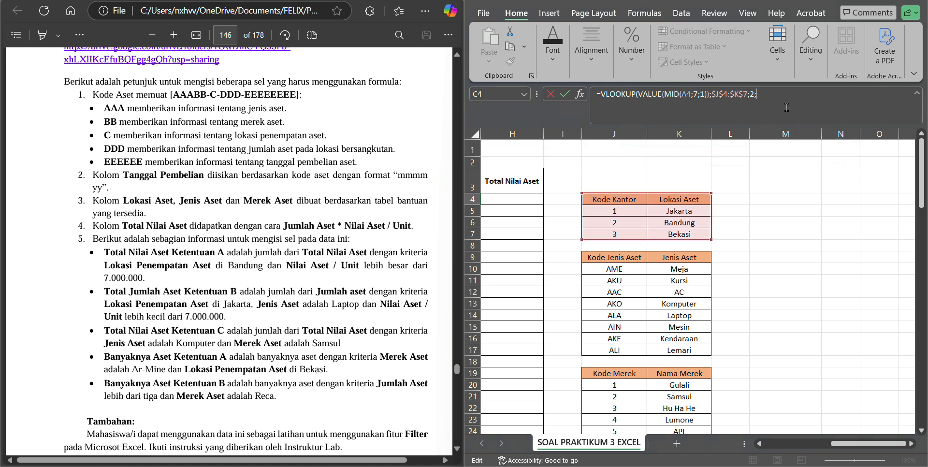
type(")")
key("Left")
type("0")
left_click(763, 120)
key("BackSpace")
key("BackSpace")
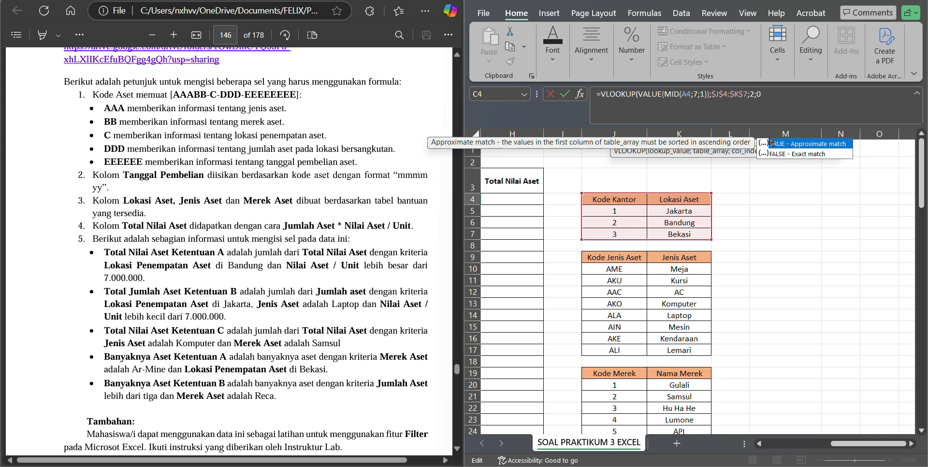
type(")")
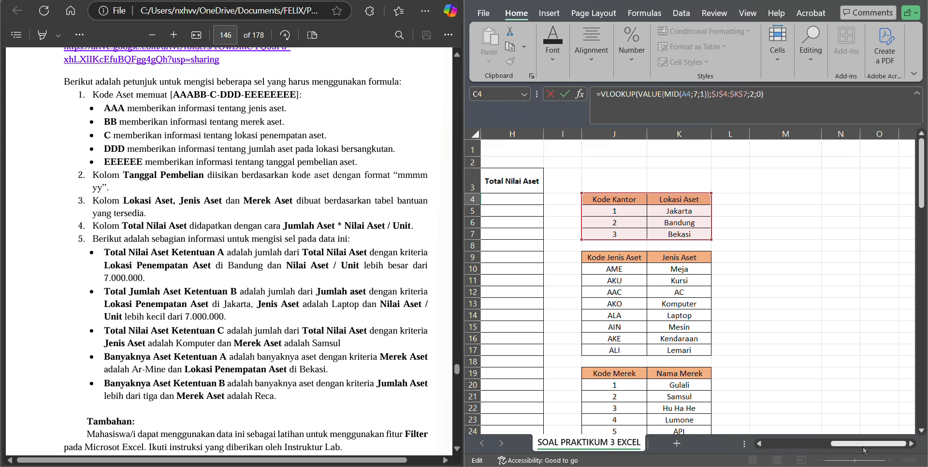
Try range lookup 1 in the C4 VLOOKUP, and set it back to 0 with the closing parenthesis.
left_click_drag(861, 443, 773, 444)
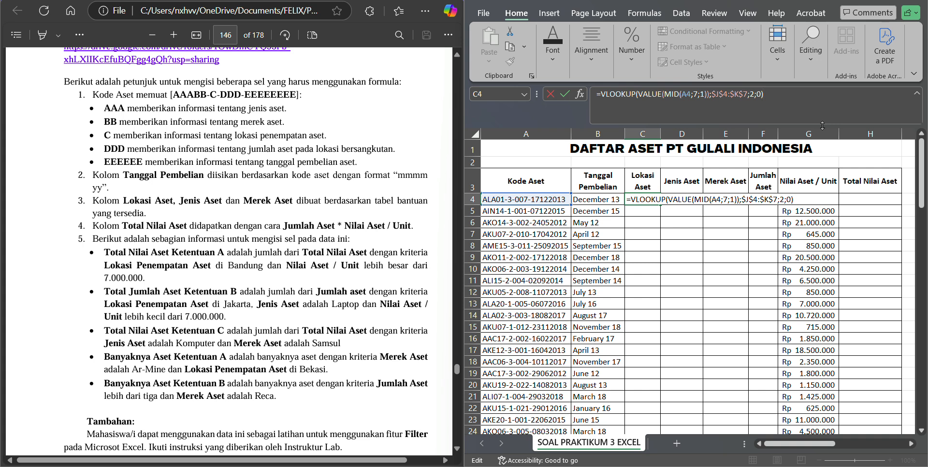
key("BackSpace")
key("BackSpace")
type("1")
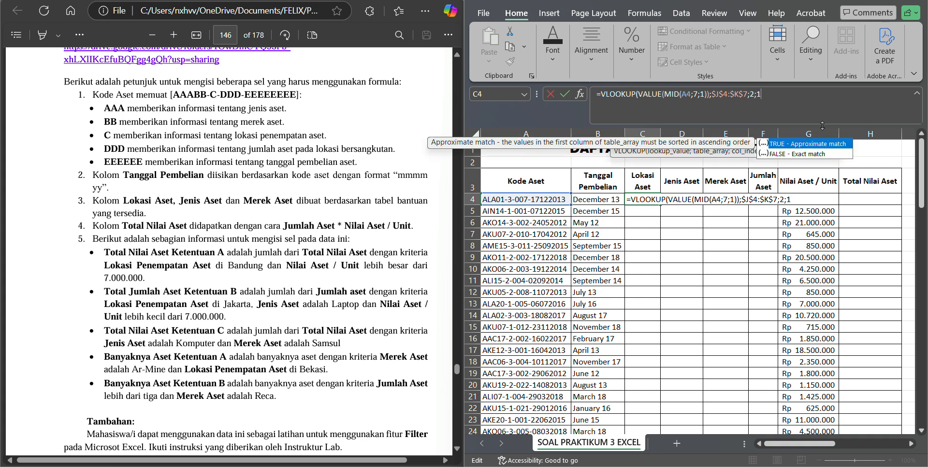
key("BackSpace")
type("0")
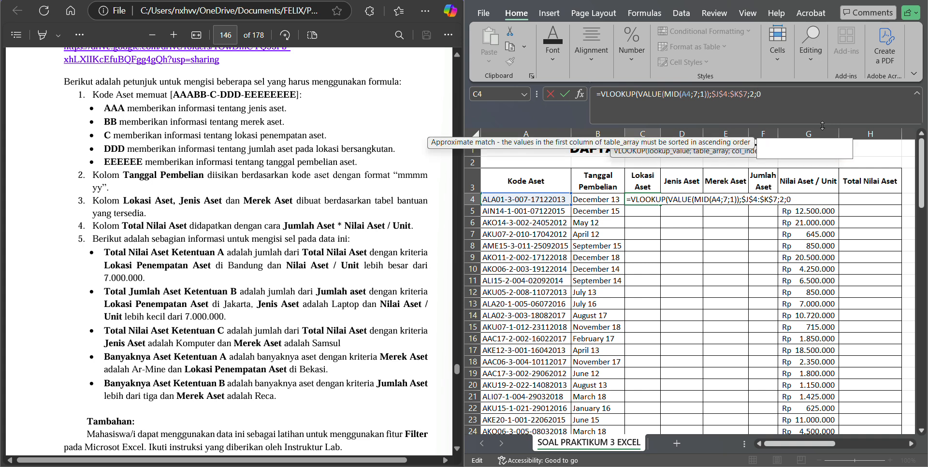
type(")")
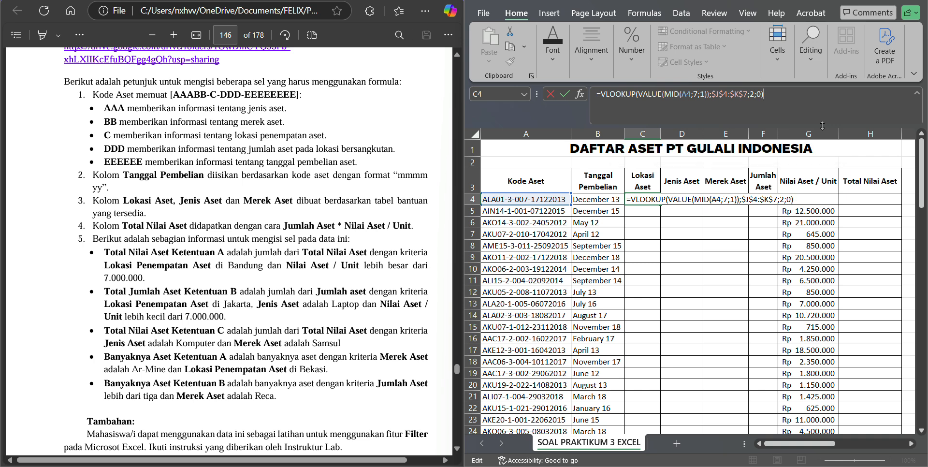
Commit the VLOOKUP formula in C4 and fill it down the Lokasi Aset column.
left_click_drag(819, 93, 520, 121)
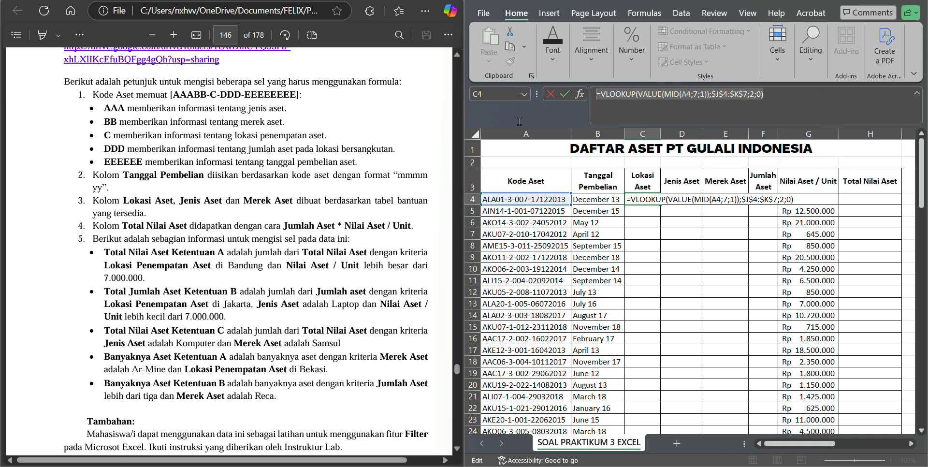
key("Return")
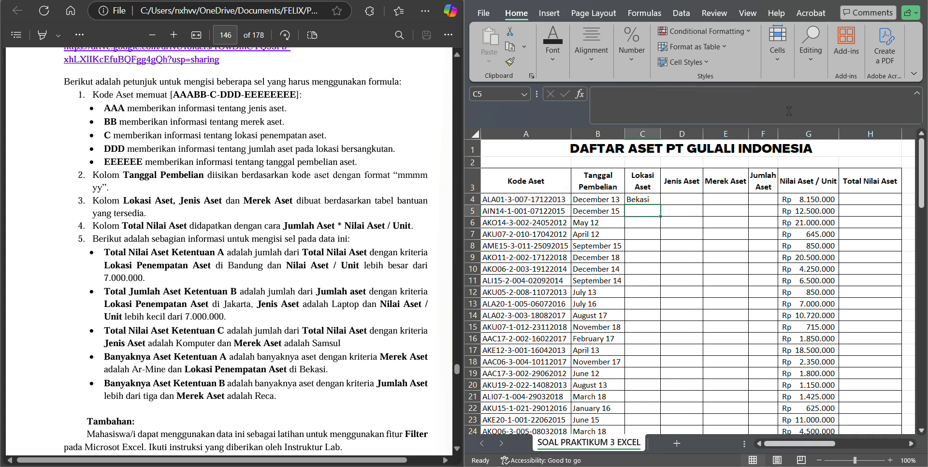
left_click(656, 201)
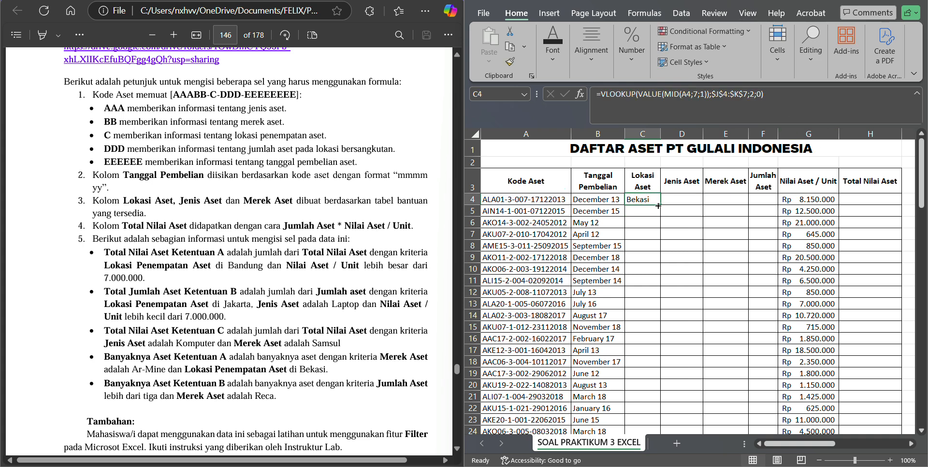
double_click(659, 204)
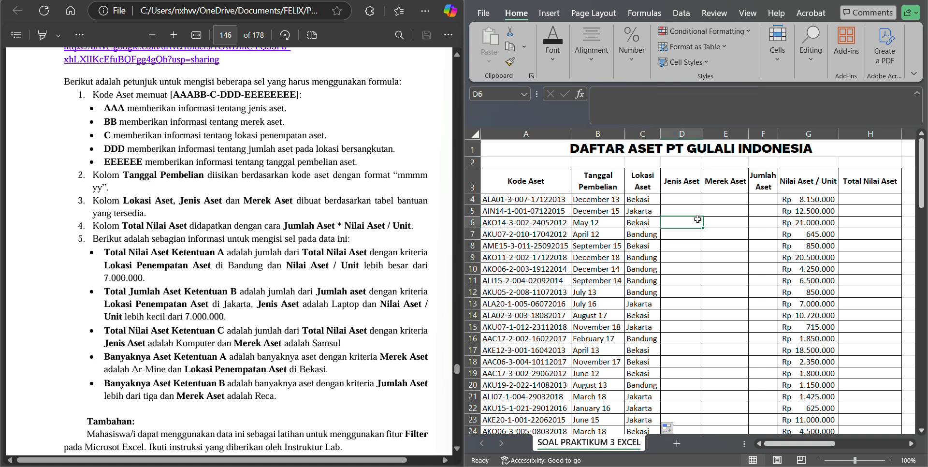
left_click(695, 221)
Replace the table array of the VLOOKUP in C4 with the relative range J4:K7 and commit the formula.
left_click(657, 200)
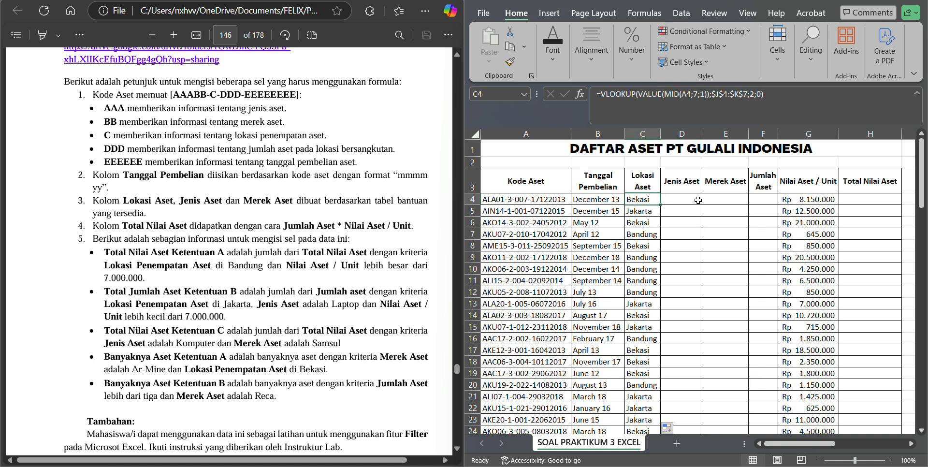
left_click(726, 94)
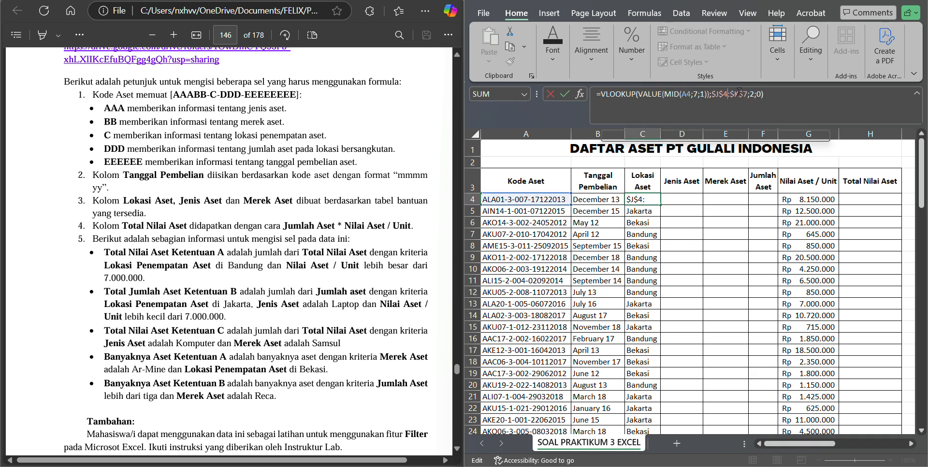
left_click_drag(747, 94, 712, 99)
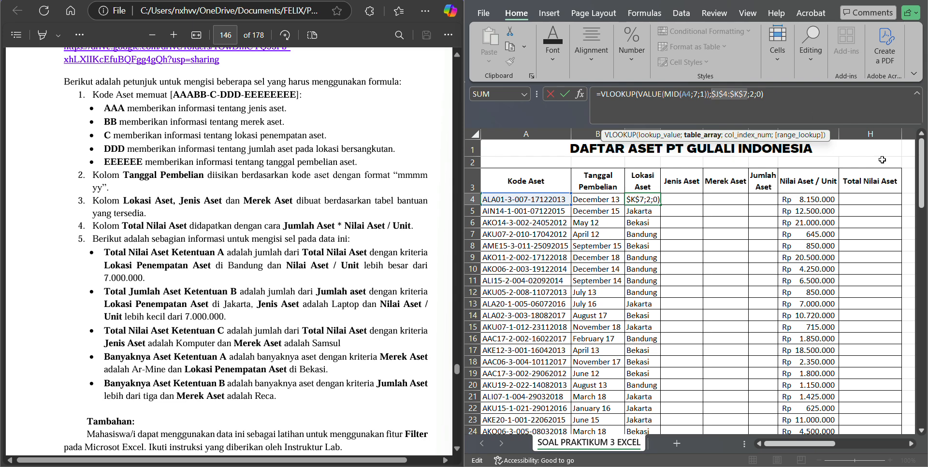
key("BackSpace")
left_click_drag(798, 443, 867, 443)
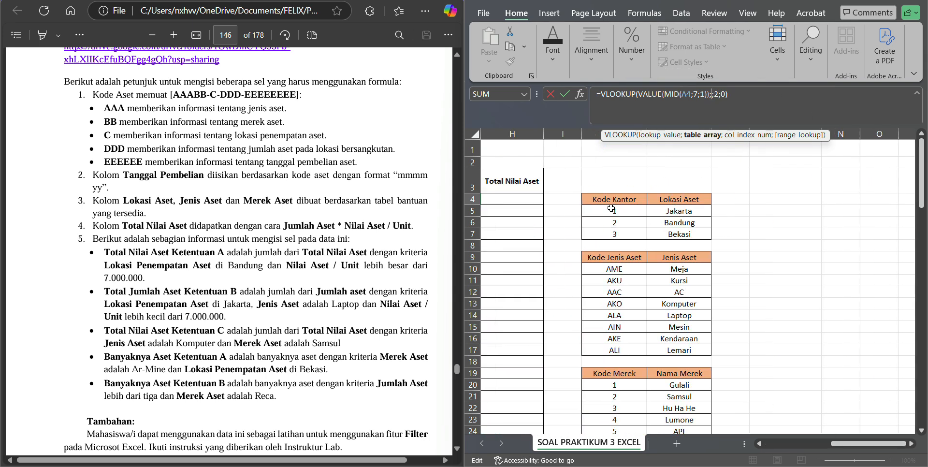
left_click_drag(622, 198, 666, 235)
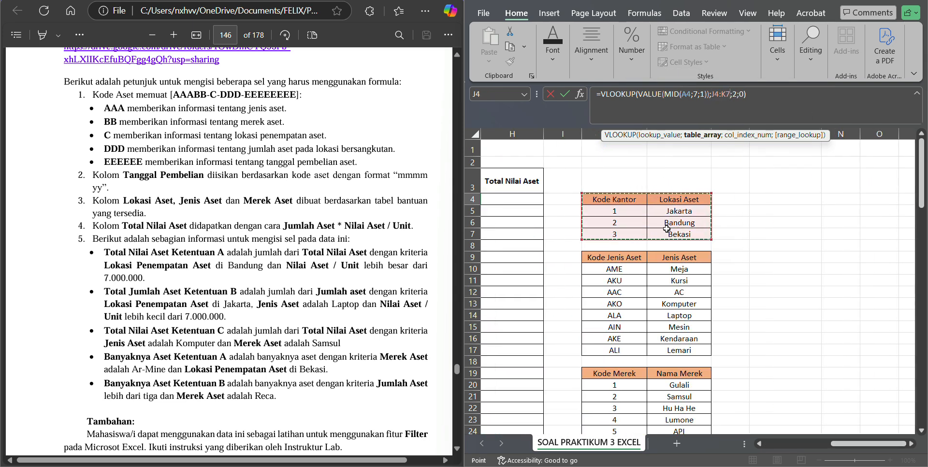
key("F4")
key("Return")
Fill the relative-reference formula down the Lokasi Aset column and inspect the table array in C7's formula.
left_click(505, 199)
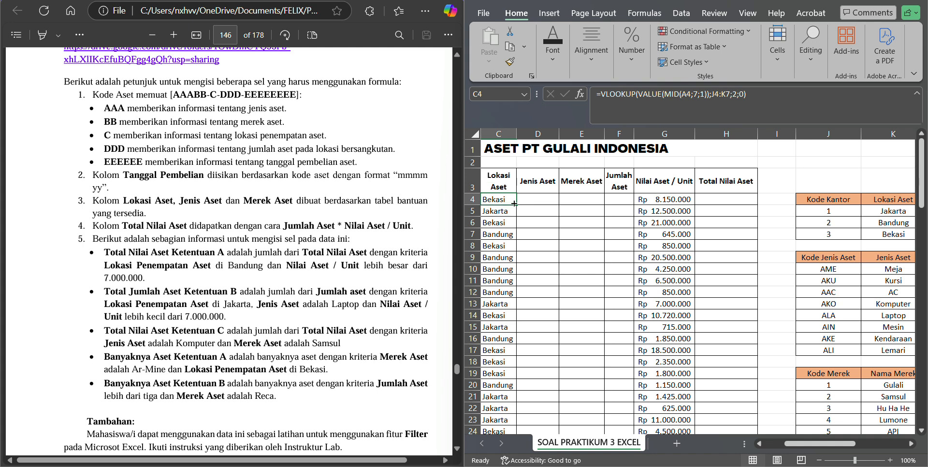
double_click(514, 204)
left_click(581, 222)
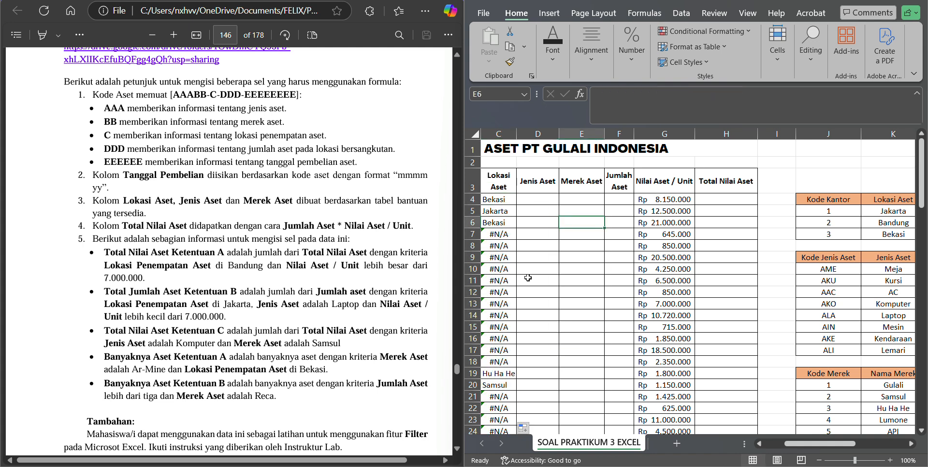
double_click(504, 232)
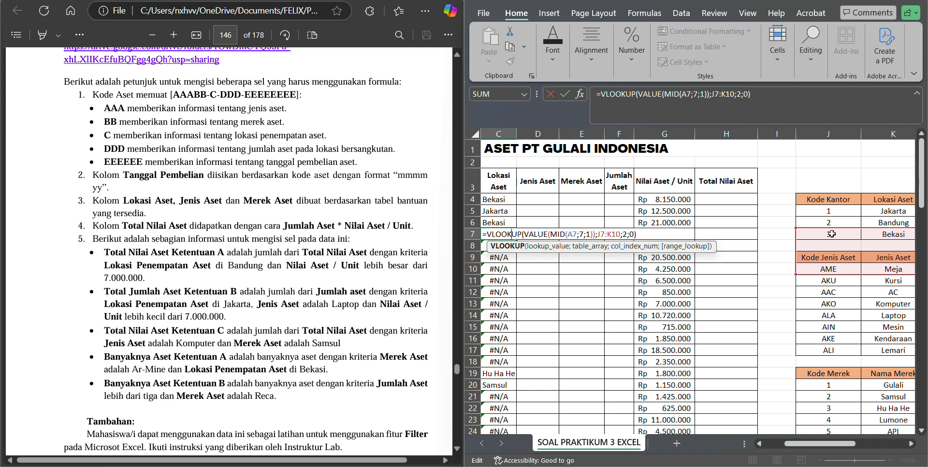
left_click(490, 197)
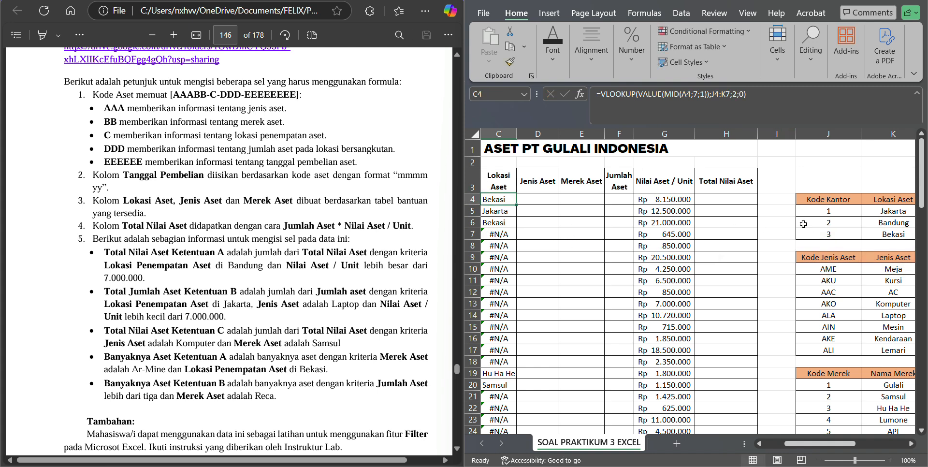
key("Down")
key("Down")
key("Down")
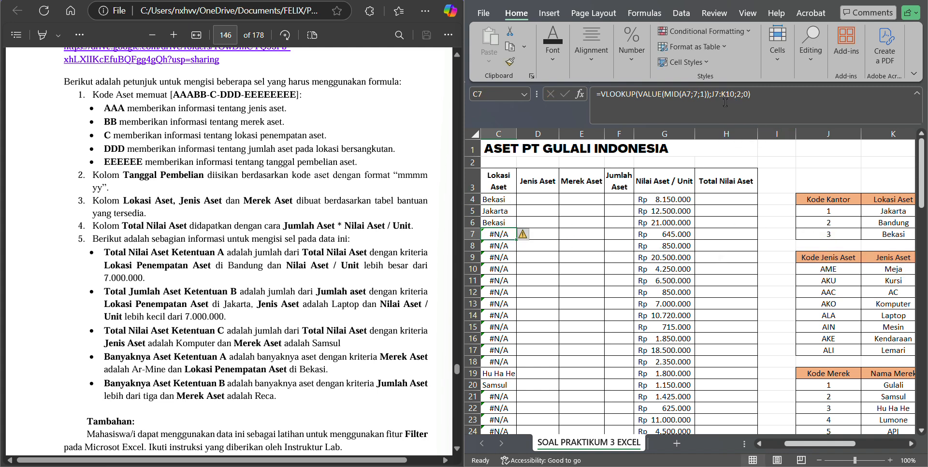
Undo the fill of the Lokasi Aset column and the change to a relative table array in C4.
key("ctrl+z")
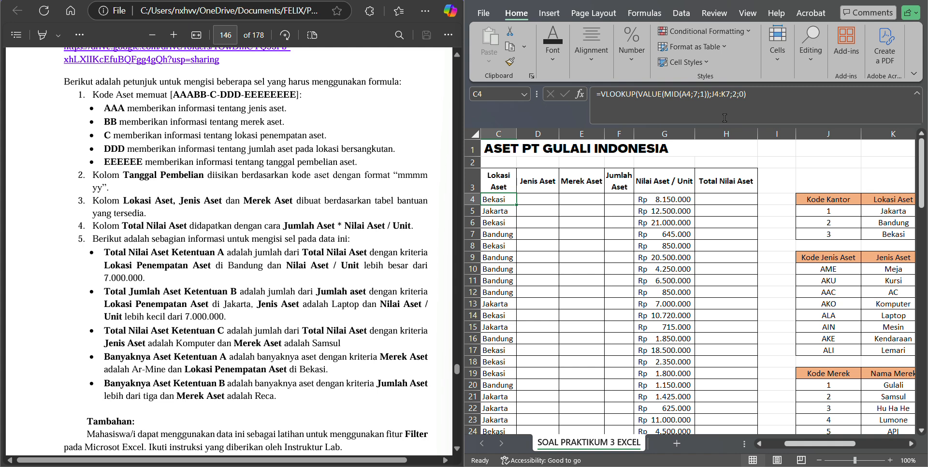
key("ctrl+z")
left_click(592, 207)
left_click(503, 198)
Start a VLOOKUP formula in D4 under Jenis Aset with LEFT(A4;3) as the lookup value.
left_click(527, 201)
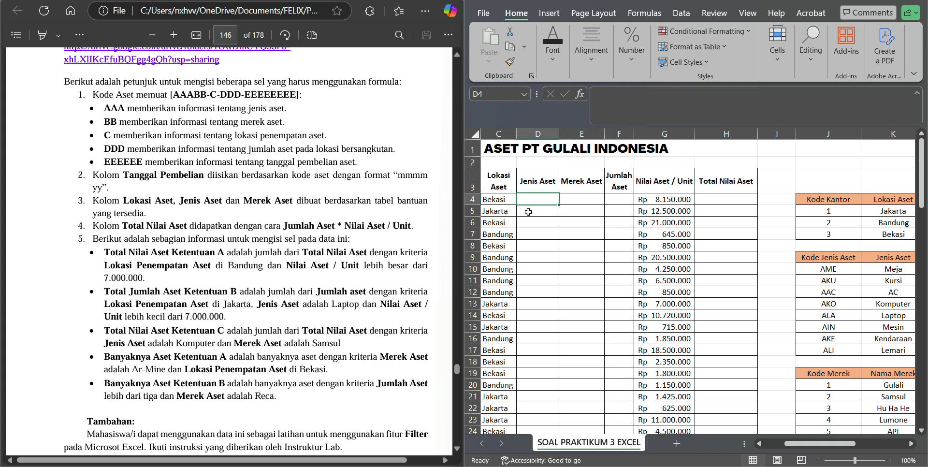
left_click_drag(791, 444, 752, 442)
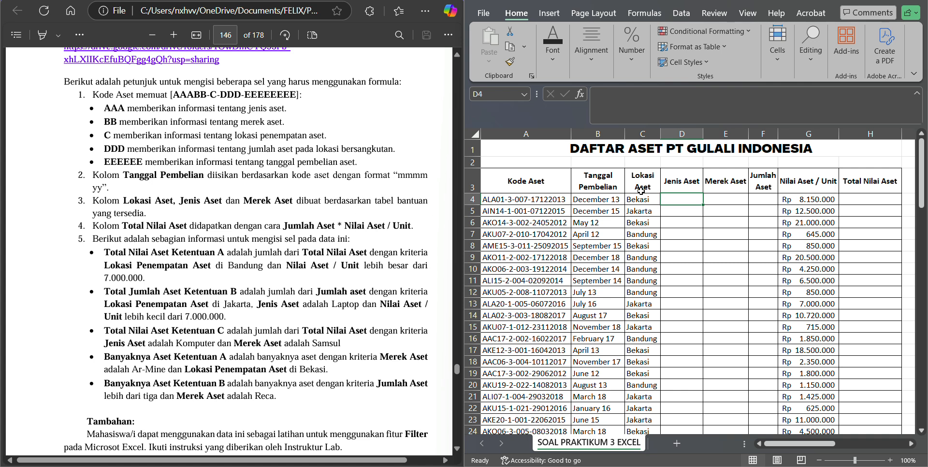
type("=")
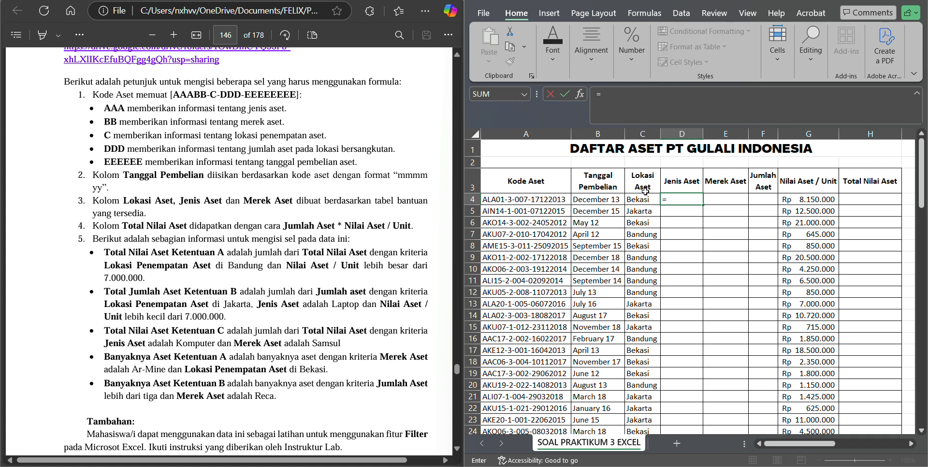
mouse_move(793, 443)
left_mouse_down()
mouse_move(855, 442)
mouse_move(794, 443)
left_mouse_up()
scroll(787, 260, "down", 5)
scroll(787, 259, "up", 5)
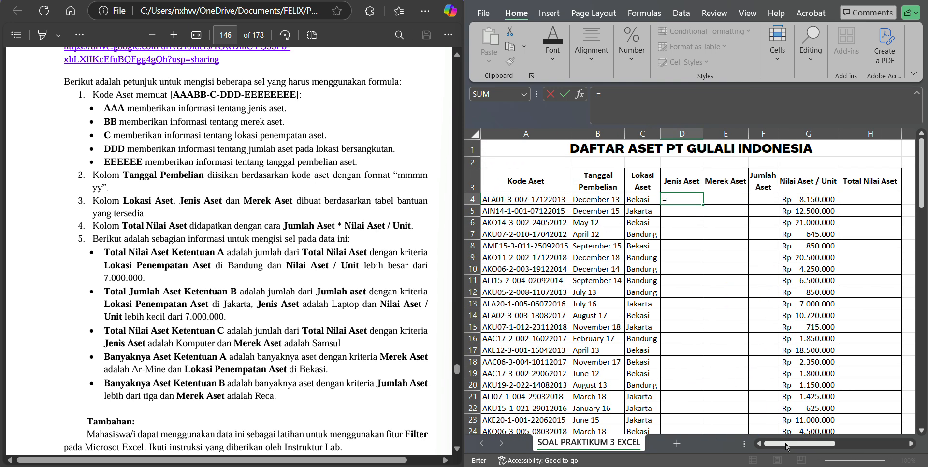
type("VLOOKUP(")
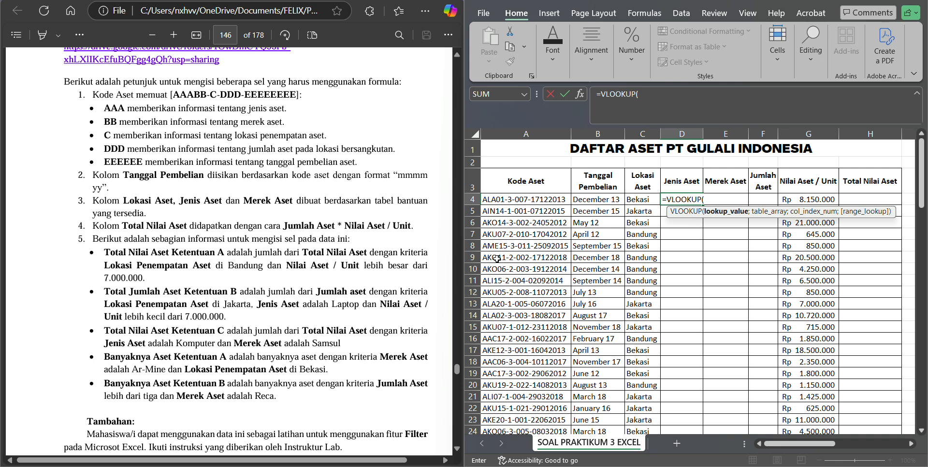
type("LEFT(")
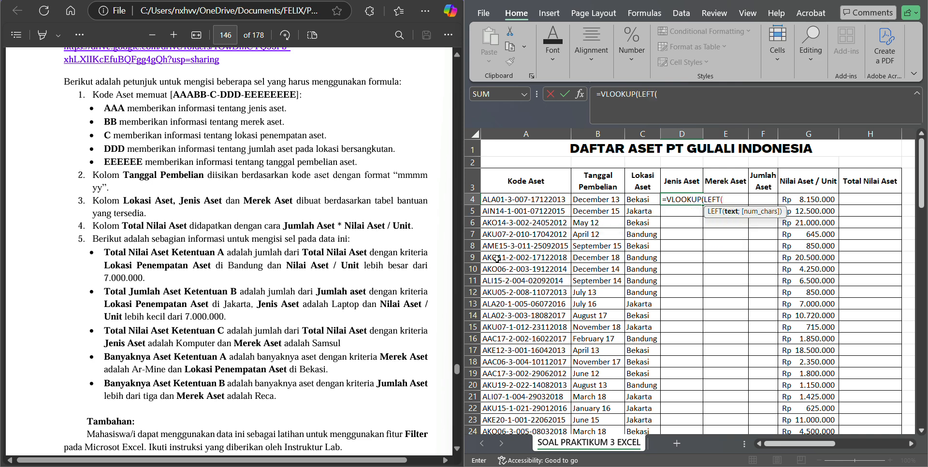
left_click(524, 198)
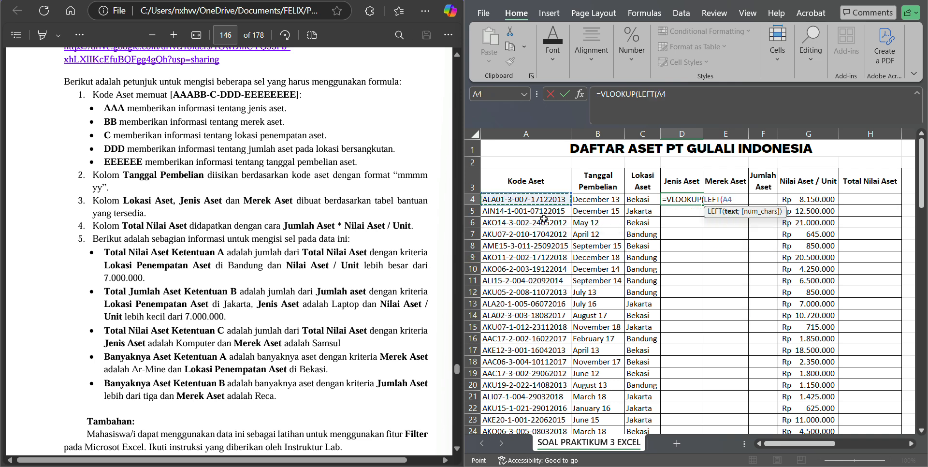
type(";3")
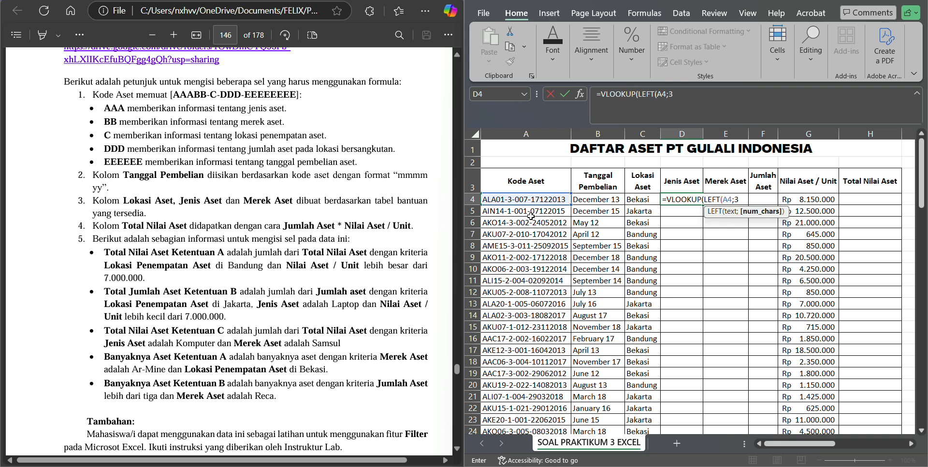
type(")")
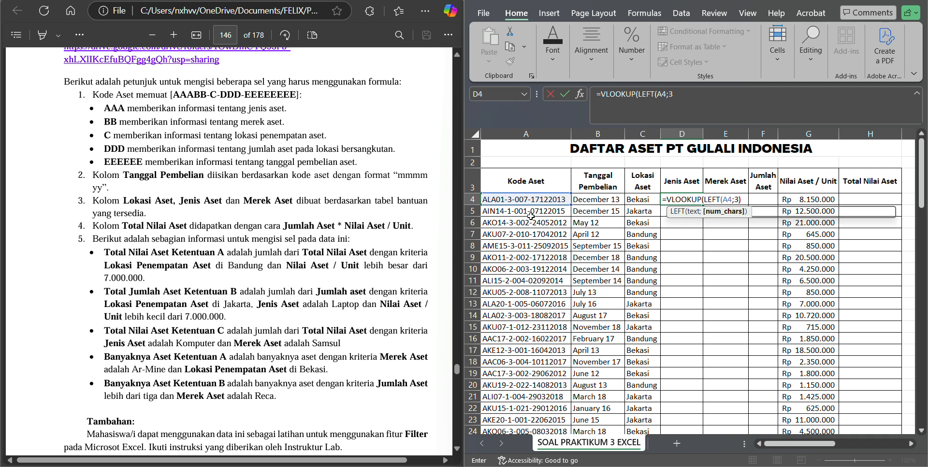
type(";")
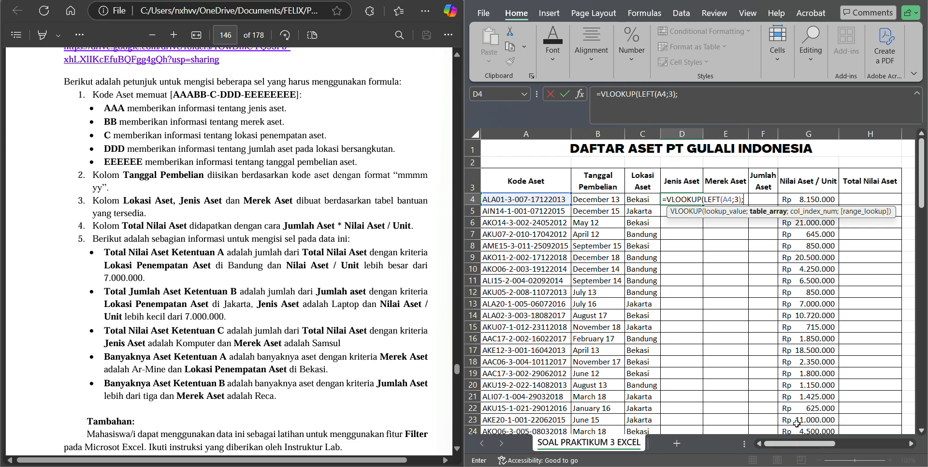
Set the VLOOKUP table array in D4 to the Kode Jenis Aset table as an absolute reference, $J$9:$K$17.
left_click_drag(794, 441, 852, 440)
left_click_drag(686, 257, 753, 348)
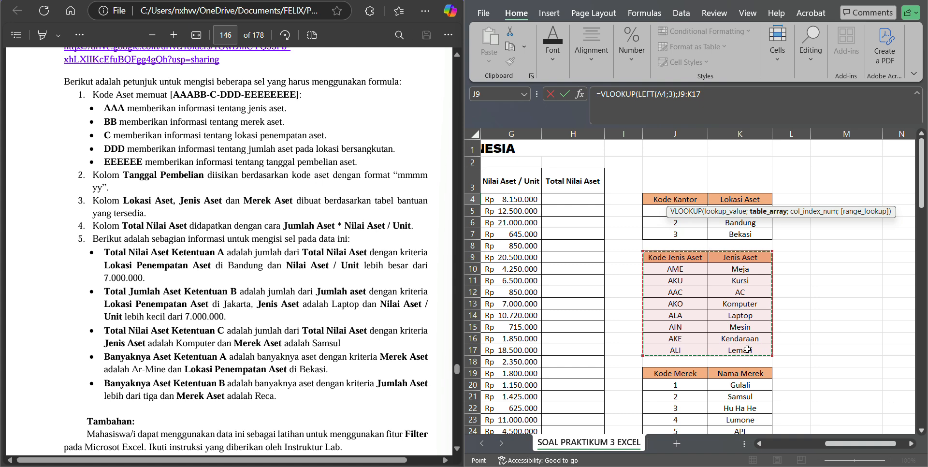
key("F4")
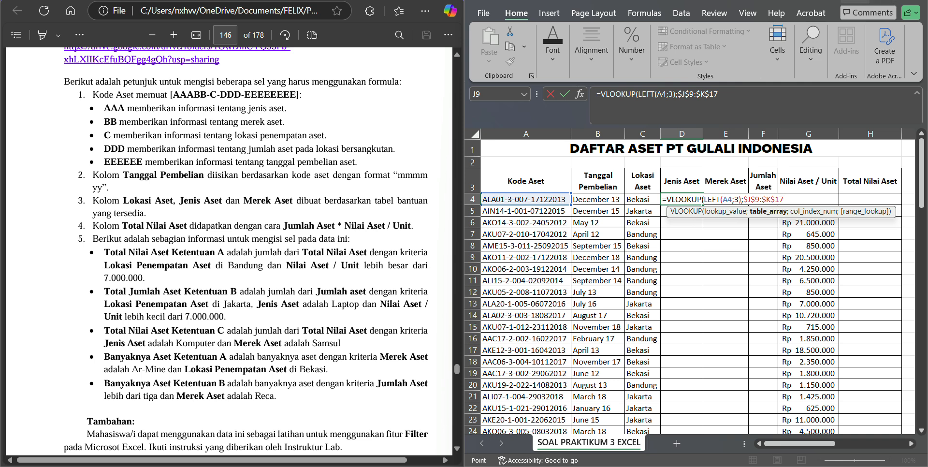
Complete the VLOOKUP in D4 with column index 2 and range lookup 0.
left_click(776, 92)
type(";")
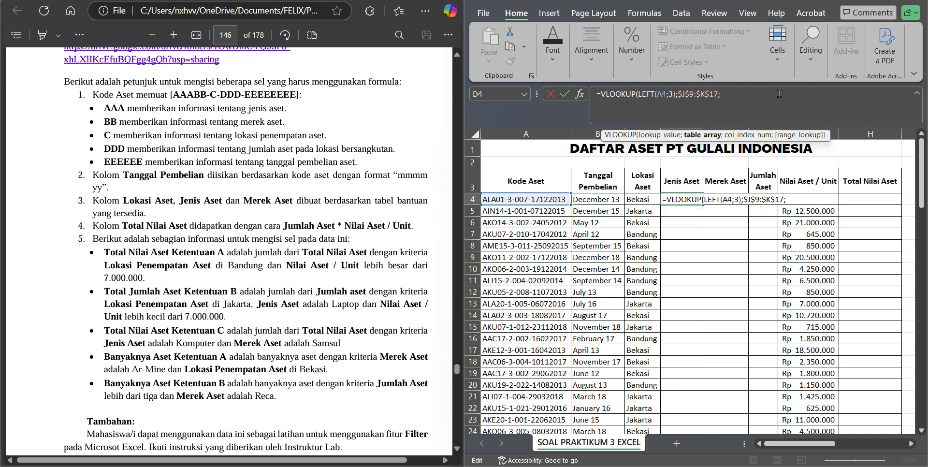
left_click_drag(819, 443, 872, 447)
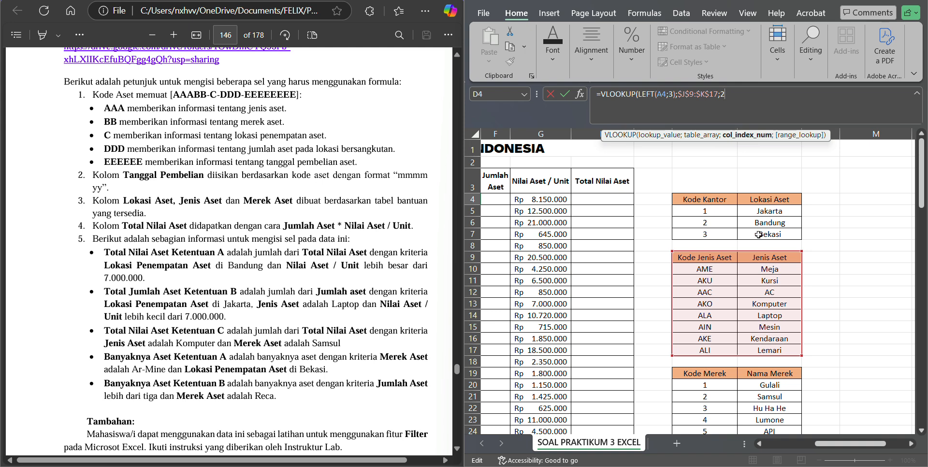
type(";0")
key("Return")
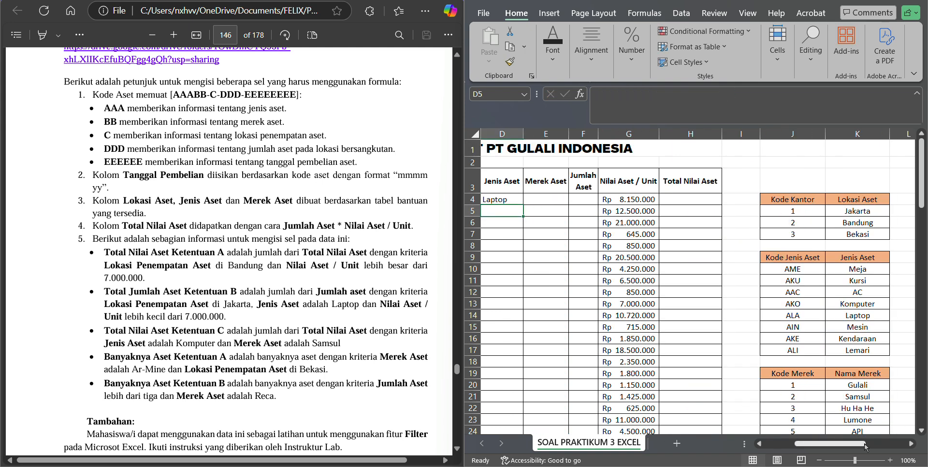
Fill the D4 formula down the whole Jenis Aset column.
left_click_drag(862, 443, 826, 443)
left_click(701, 201)
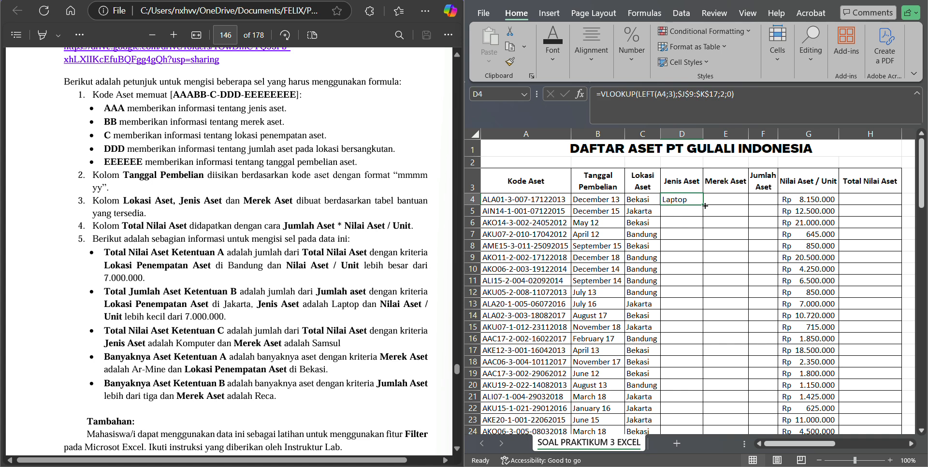
double_click(704, 205)
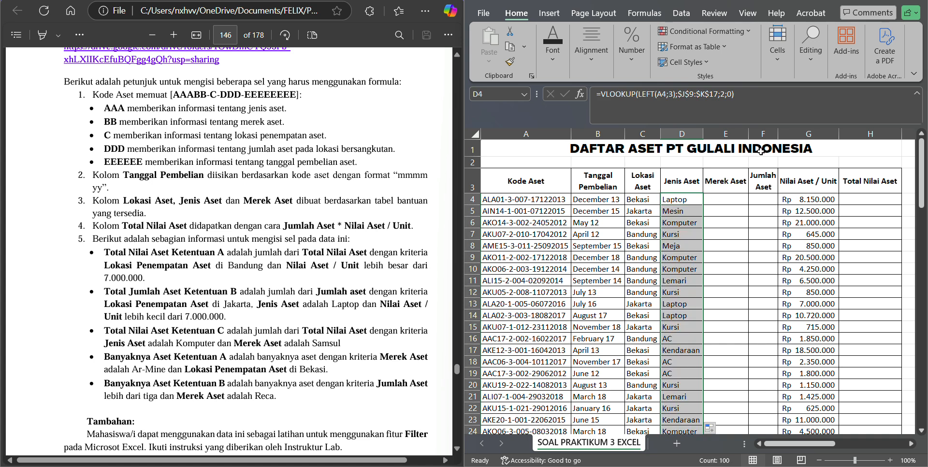
Start a VLOOKUP formula in E4 under Merek Aset with VALUE(MID(A4;4;2)) as the lookup value.
left_click(727, 199)
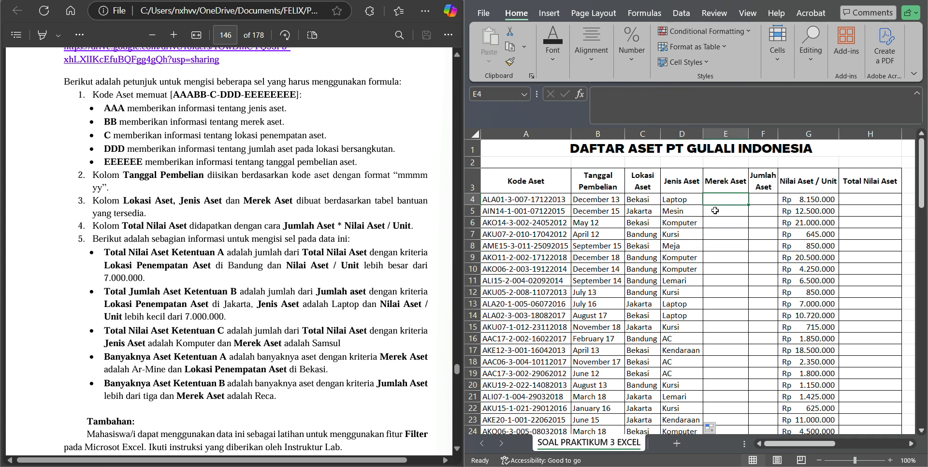
type("=vlo")
key("Tab")
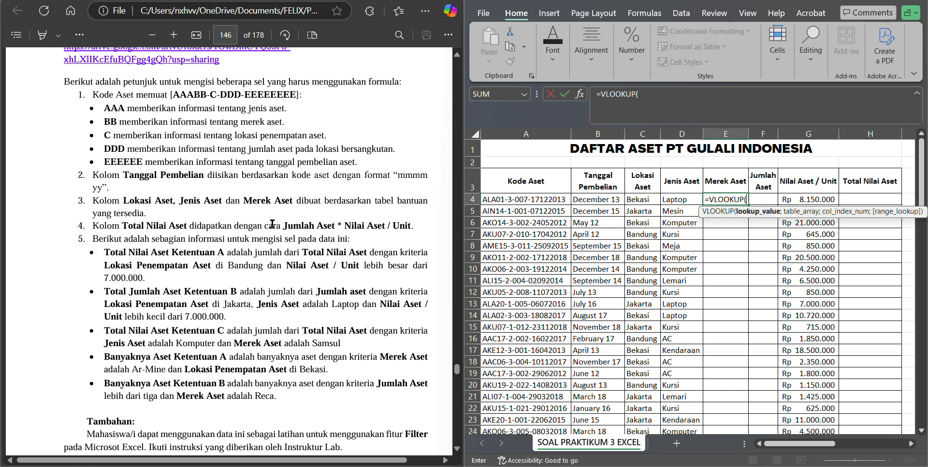
left_click_drag(816, 451, 778, 442)
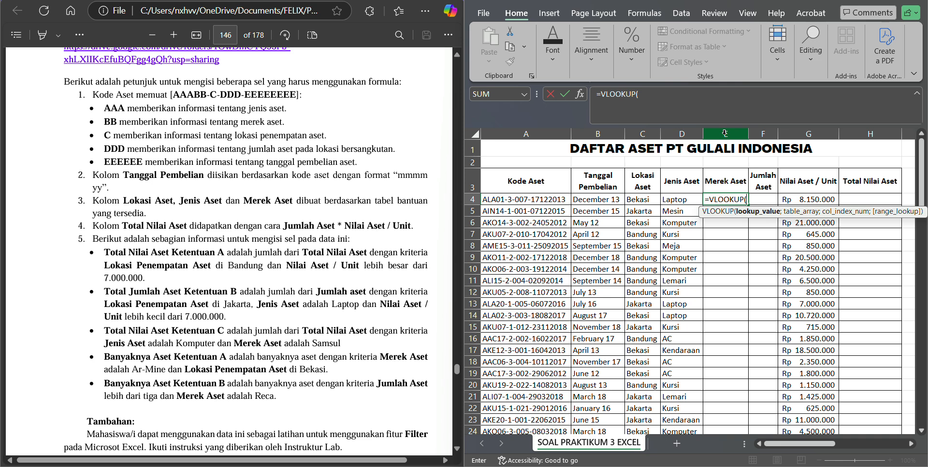
type("VALUE(")
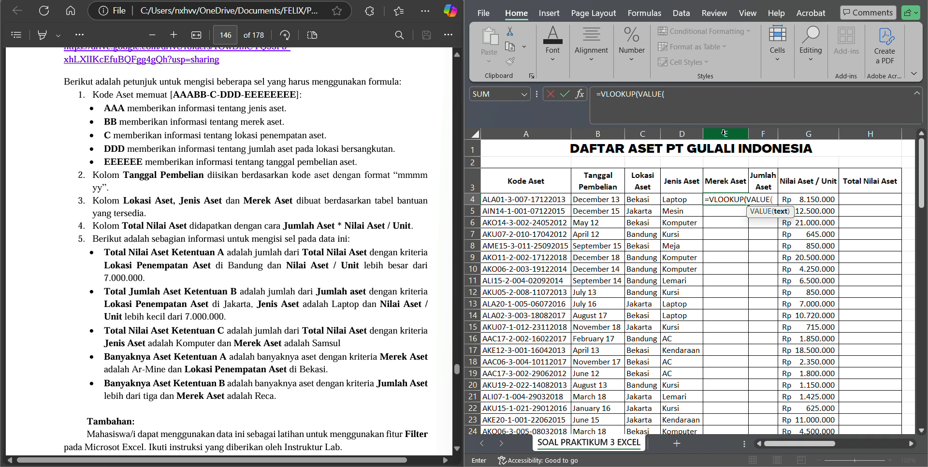
type("MID(")
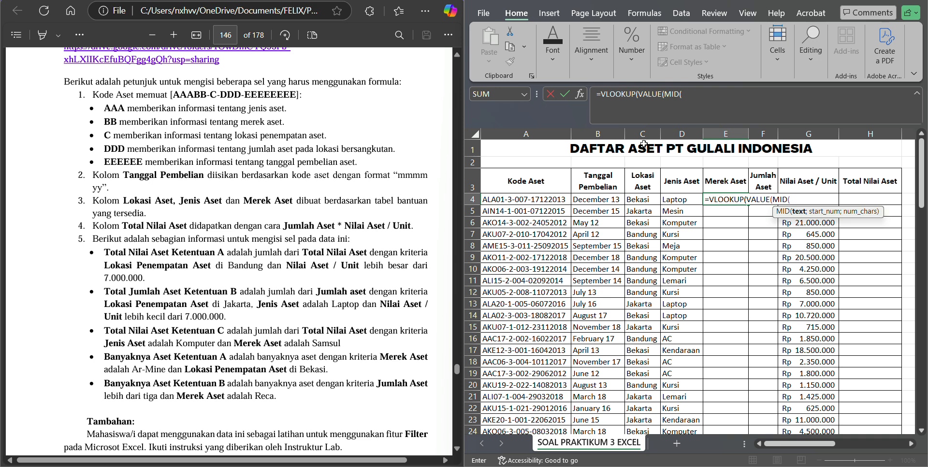
left_click(556, 200)
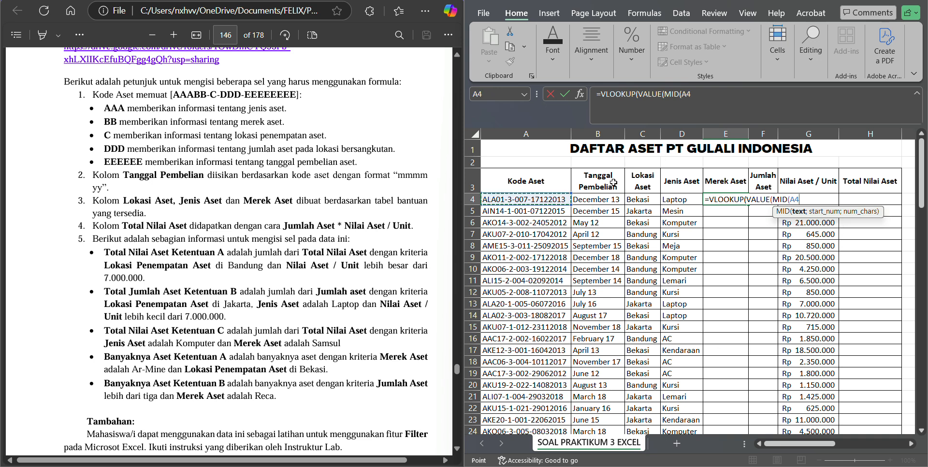
type(";")
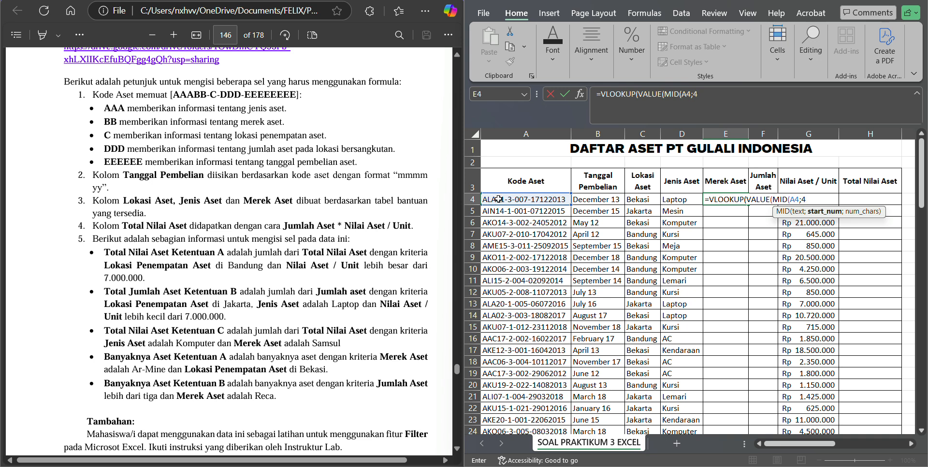
type("4;2")
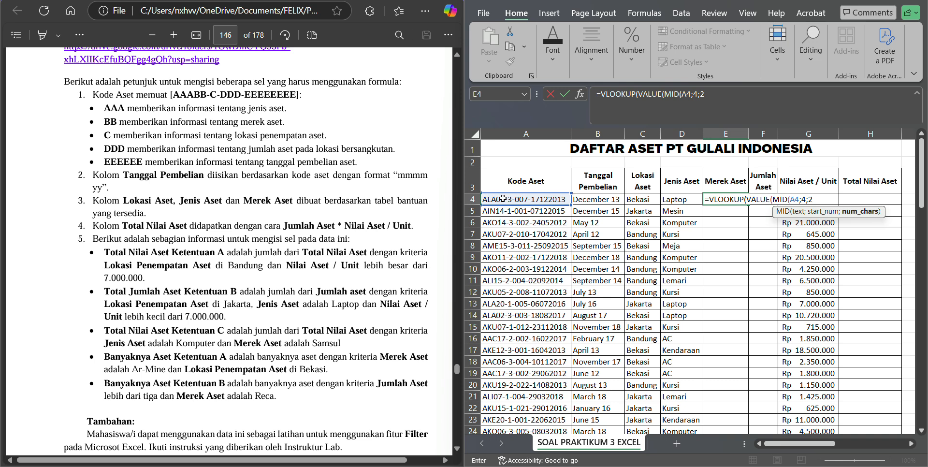
type(")")
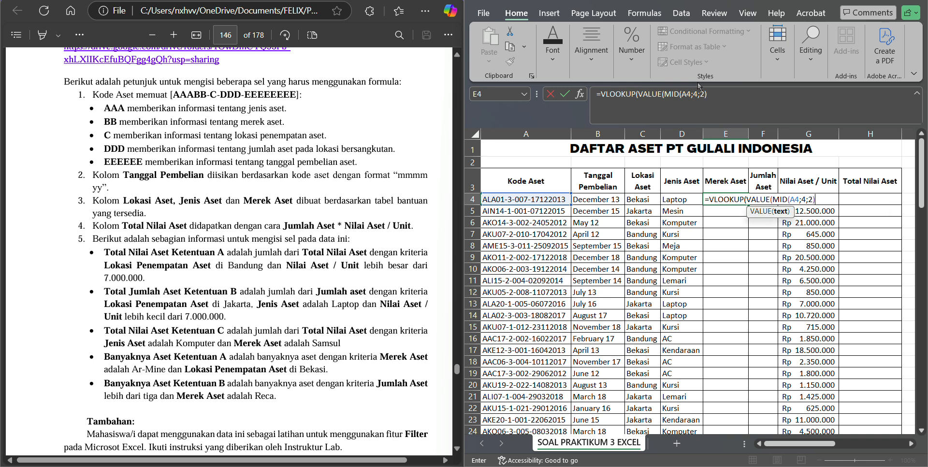
type(");")
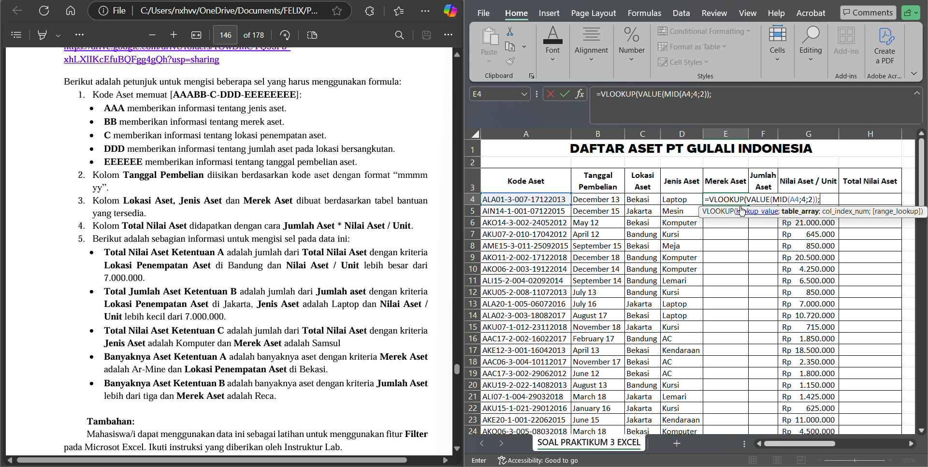
Set the VLOOKUP table array in E4 to the Kode Merek table as an absolute reference, $J$19:$K$39.
left_click_drag(818, 443, 889, 440)
scroll(604, 319, "down", 1)
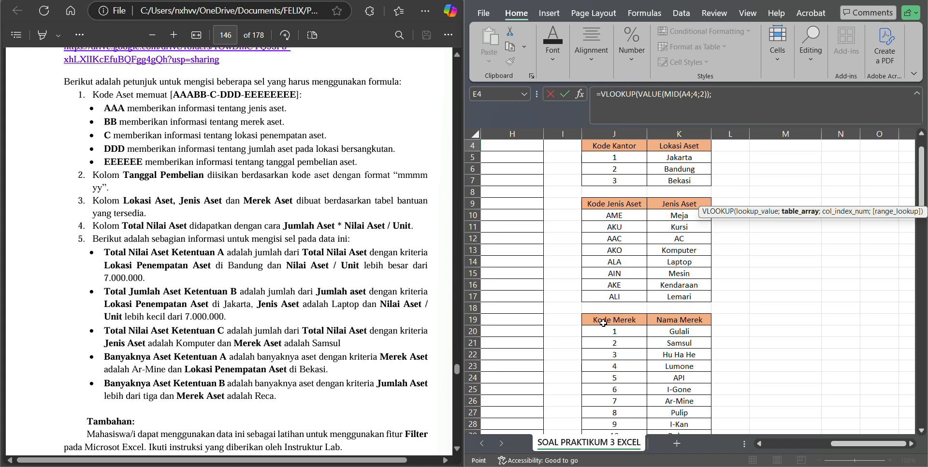
left_click_drag(602, 319, 678, 328)
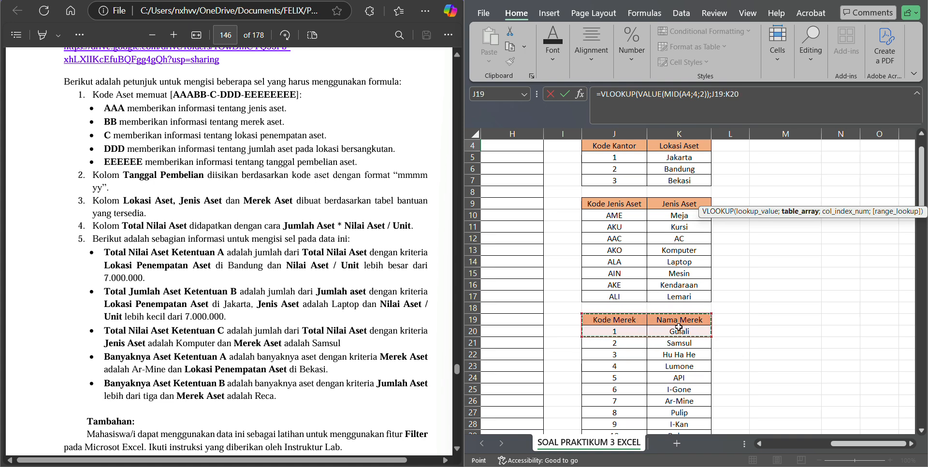
key("ctrl+shift+Down")
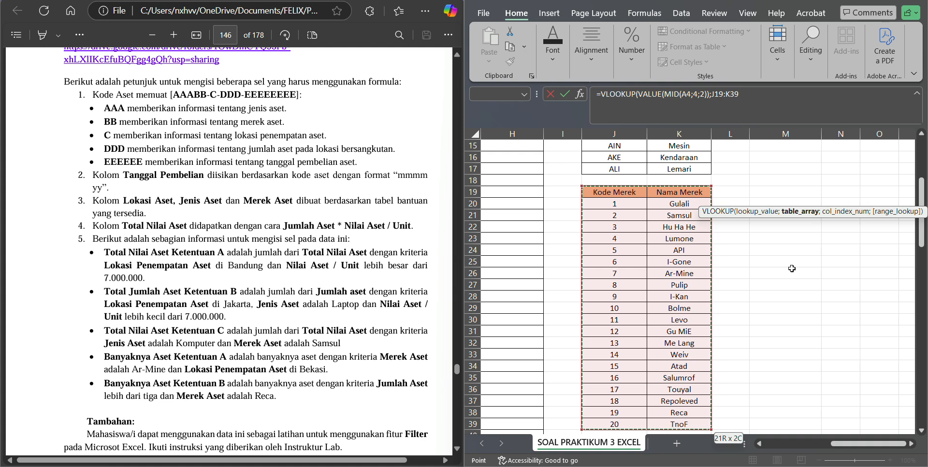
key("F4")
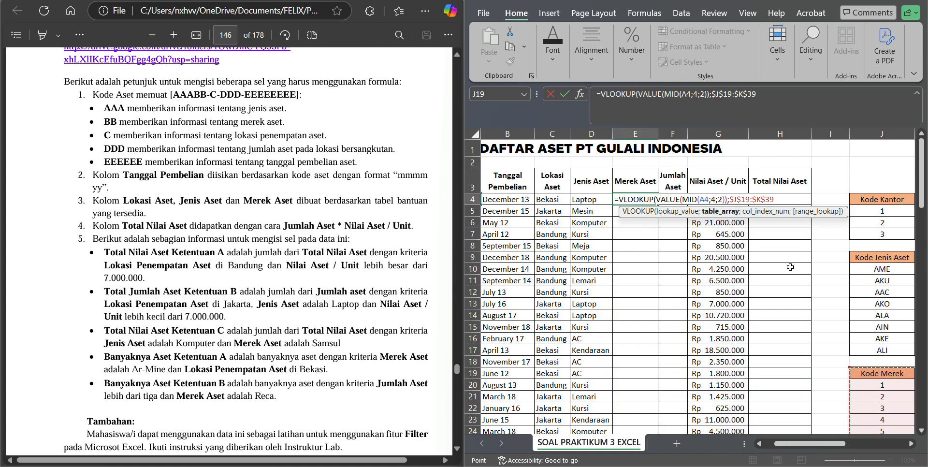
Complete the E4 formula with column index 2 and range lookup 0, and fill it down the Merek Aset column.
type(";")
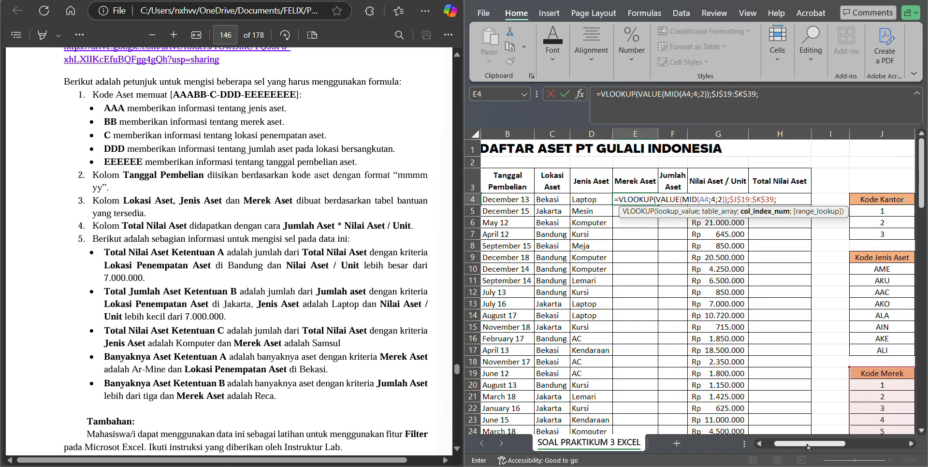
left_click_drag(808, 447, 867, 447)
scroll(686, 219, "down", 4)
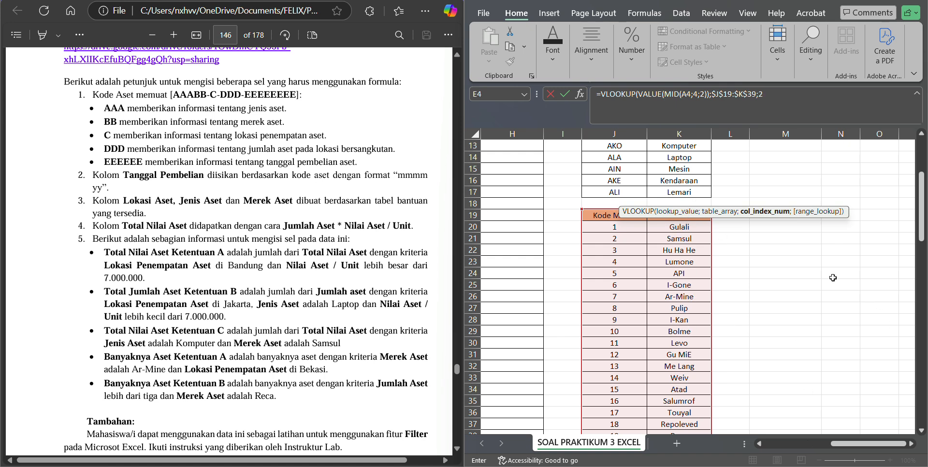
type(";")
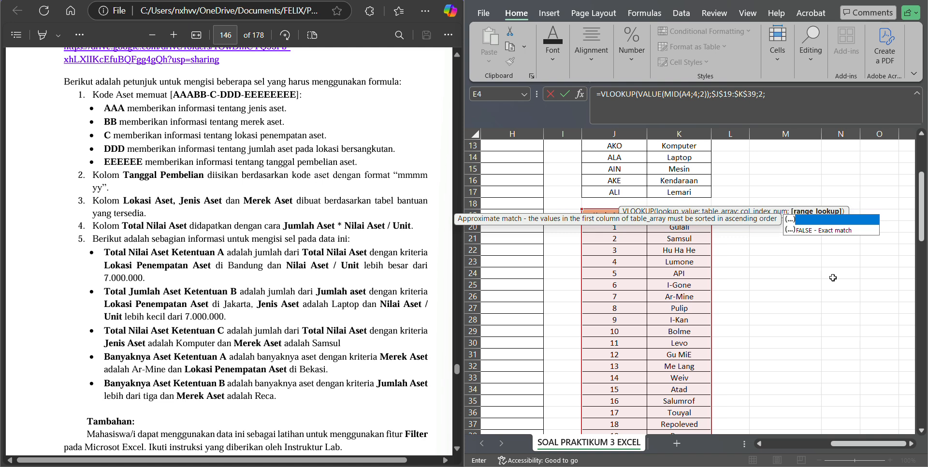
type("0")
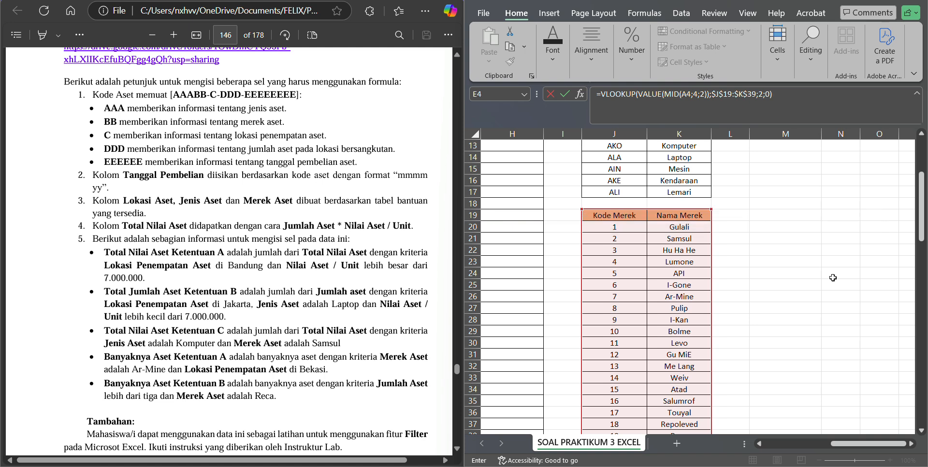
type(")")
key("Return")
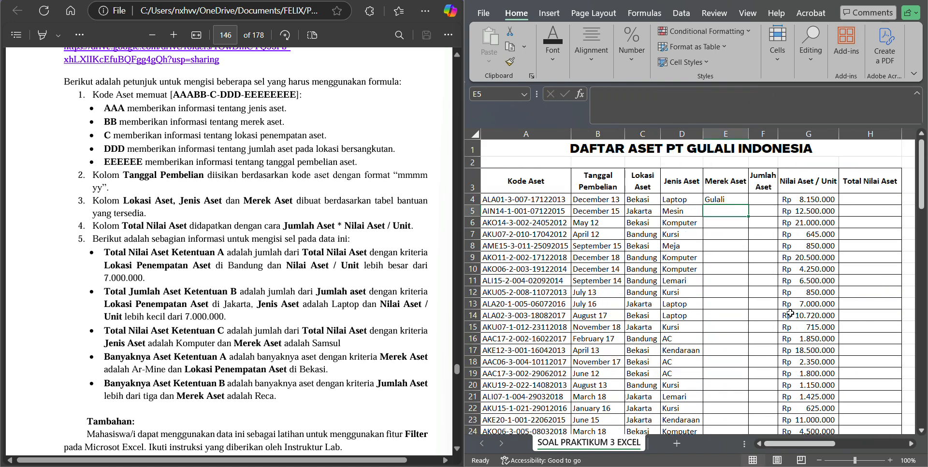
left_click(722, 199)
double_click(748, 205)
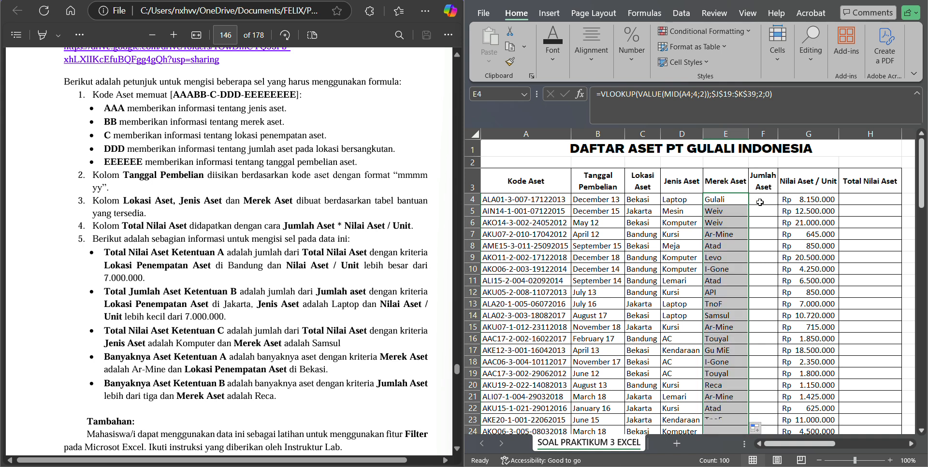
Enter =VALUE(MID(A4;9;3)) in F4 to extract Jumlah Aset from the asset code.
left_click(763, 200)
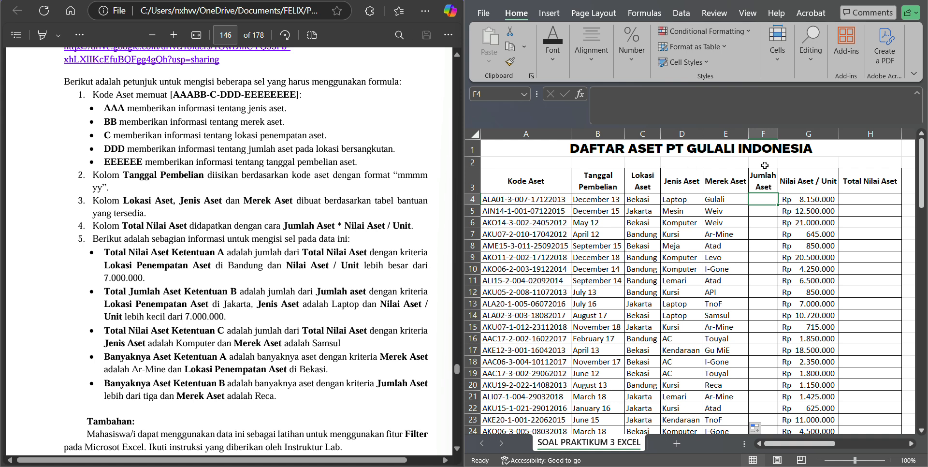
left_click(290, 170)
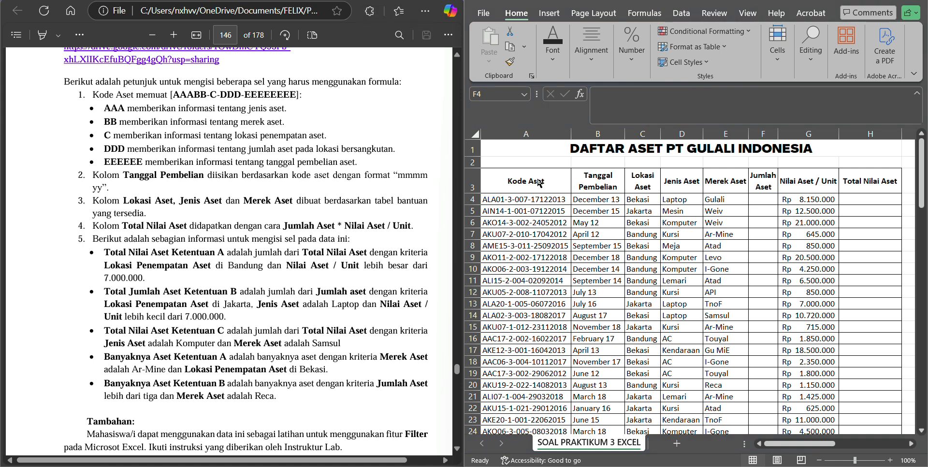
left_click(764, 196)
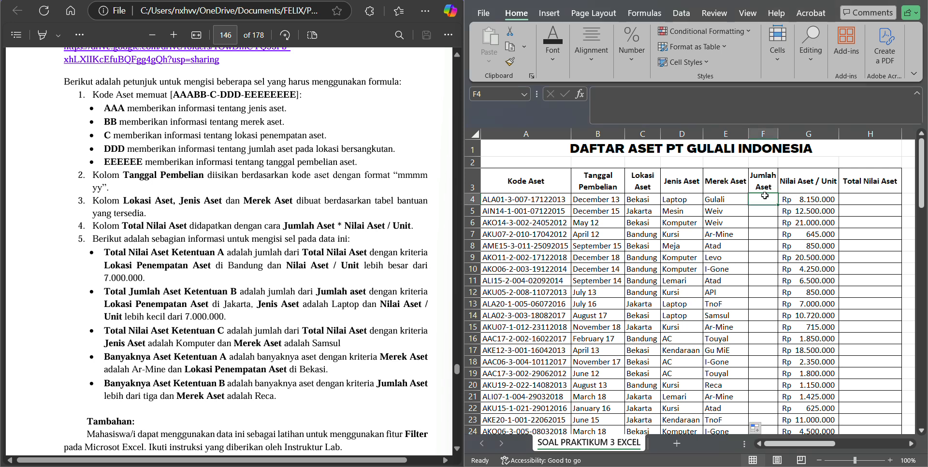
type("=")
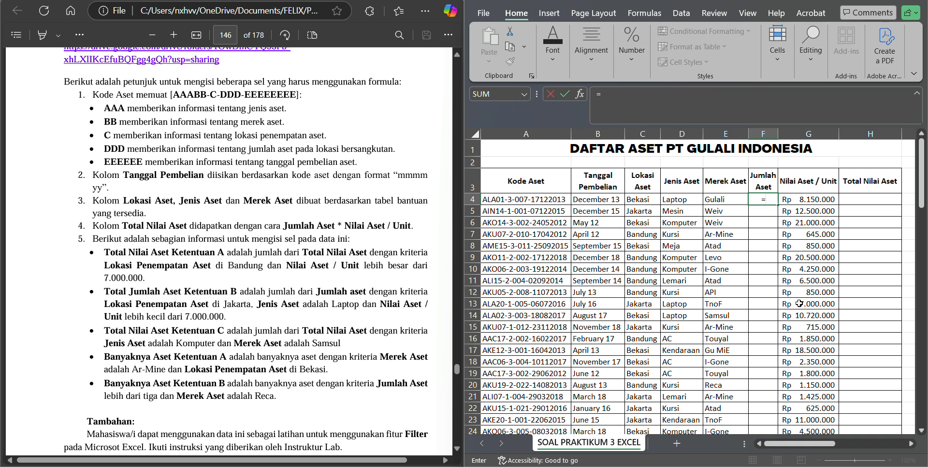
type("VALUE(")
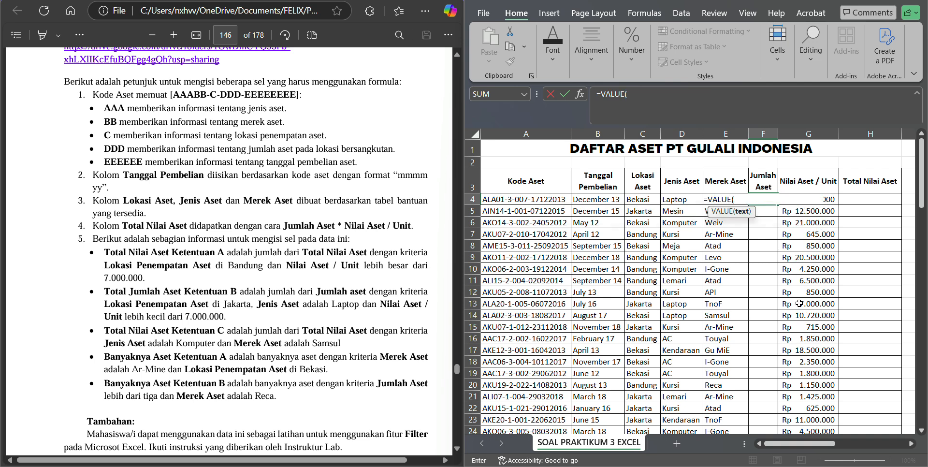
type("MID(")
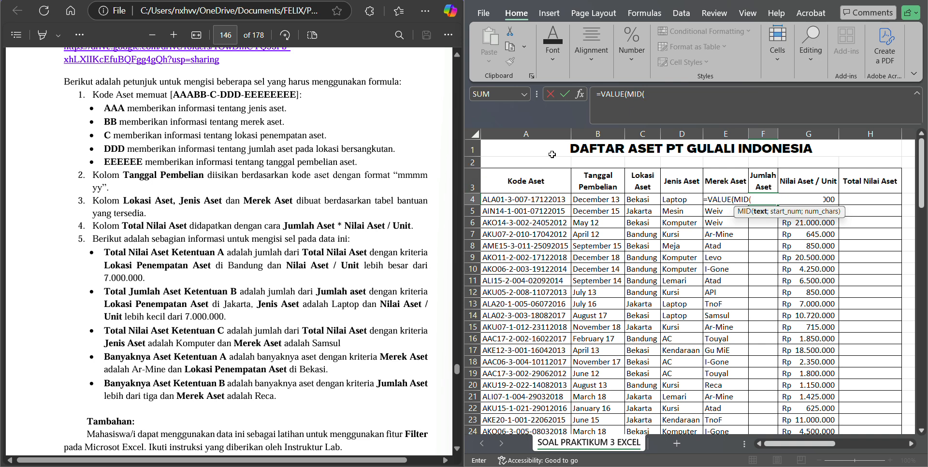
left_click(525, 193)
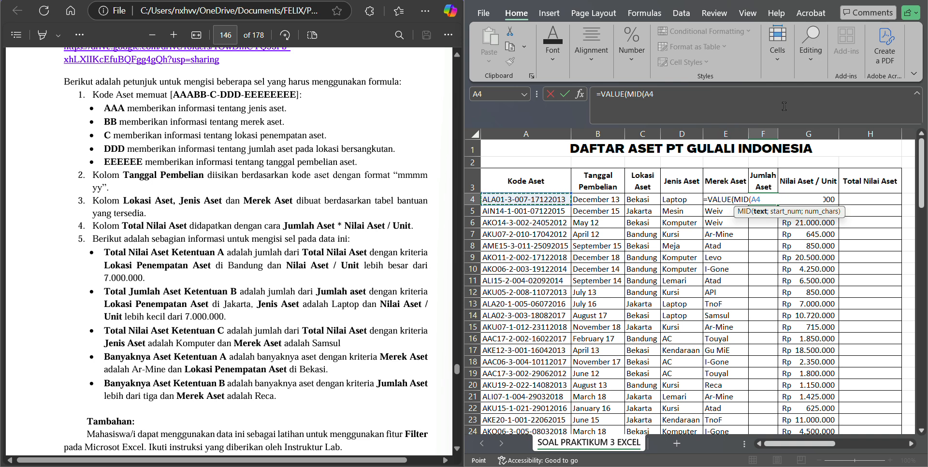
type(";")
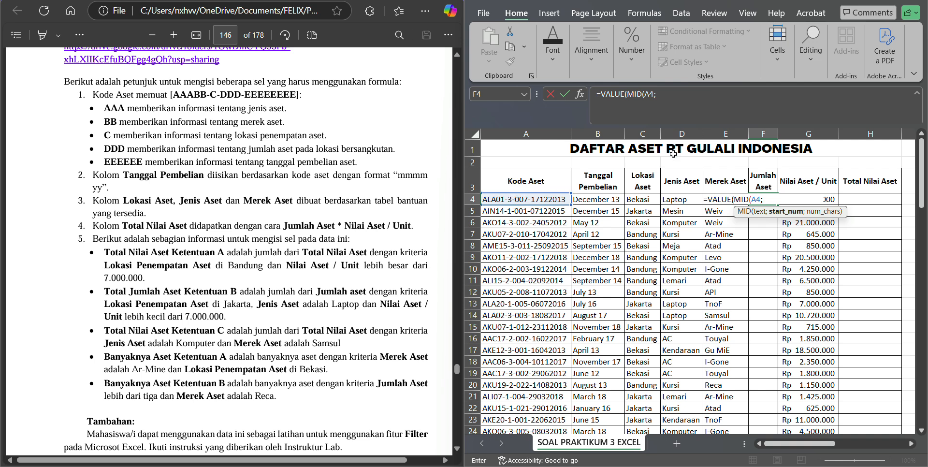
type(";")
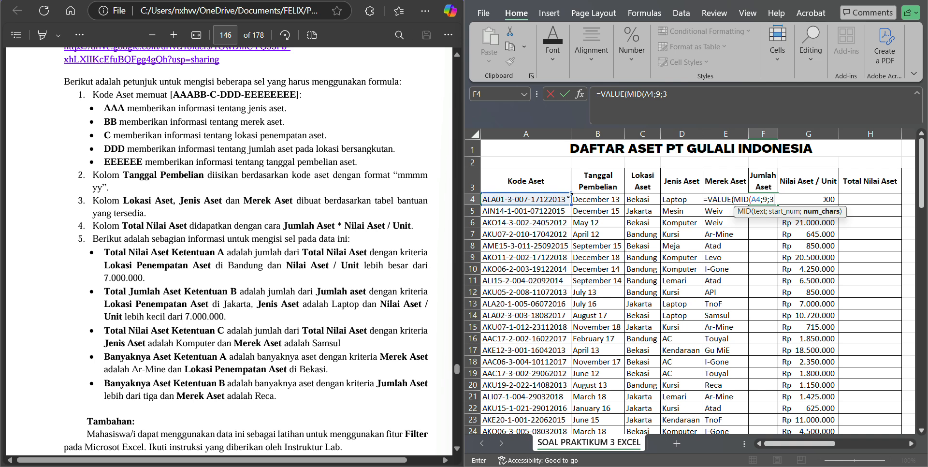
type("3)")
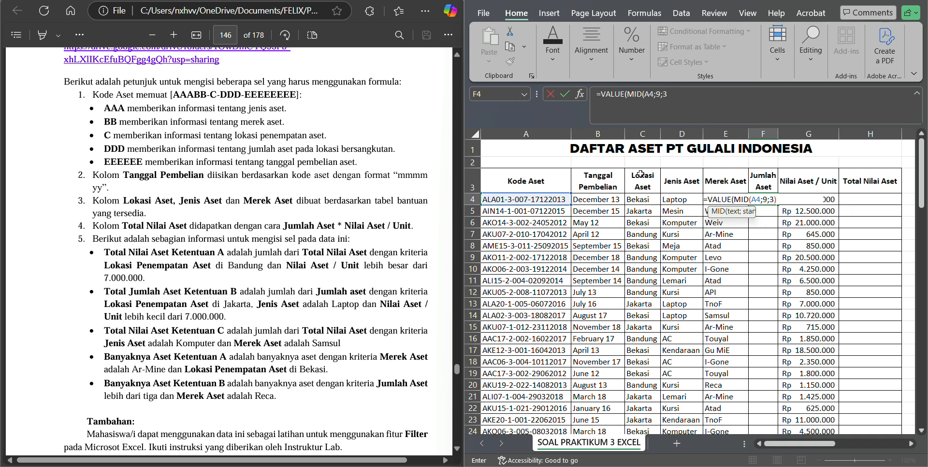
type(")")
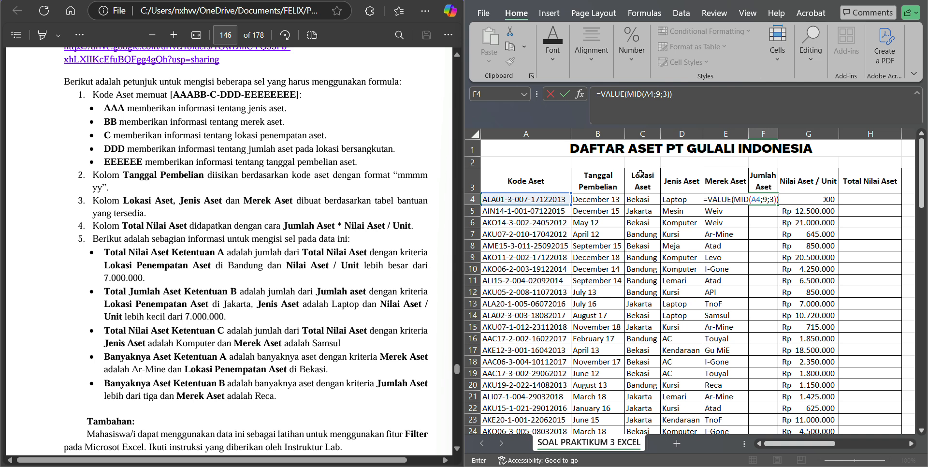
key("Return")
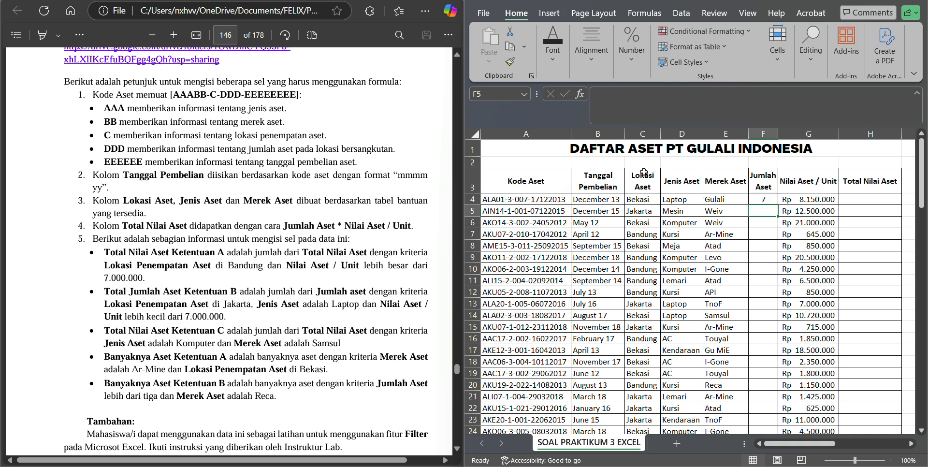
Fill the F4 formula down the whole Jumlah Aset column.
left_click(771, 201)
double_click(778, 205)
left_click(889, 199)
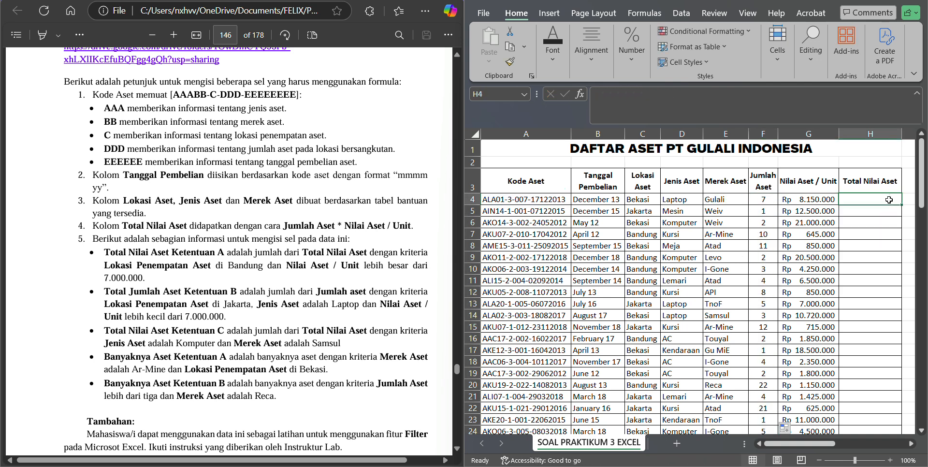
left_click(773, 200)
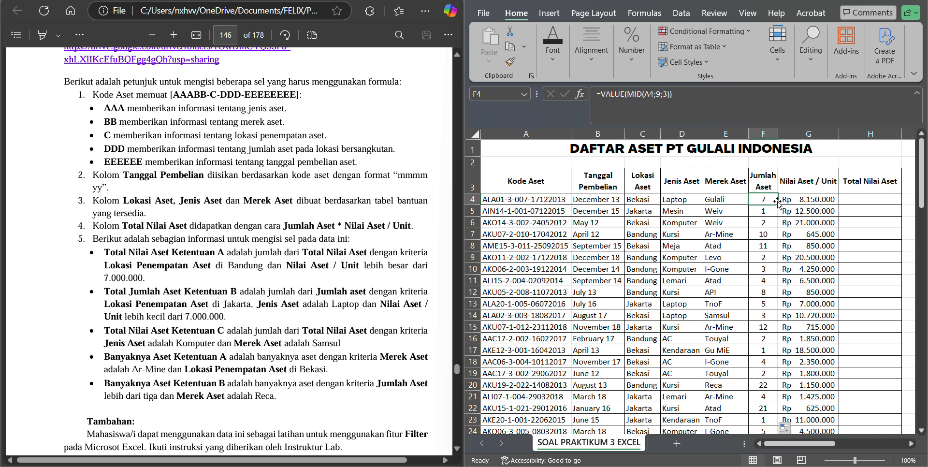
Enter the formula =F4*G4 in H4 to calculate Total Nilai Aset.
left_click(892, 199)
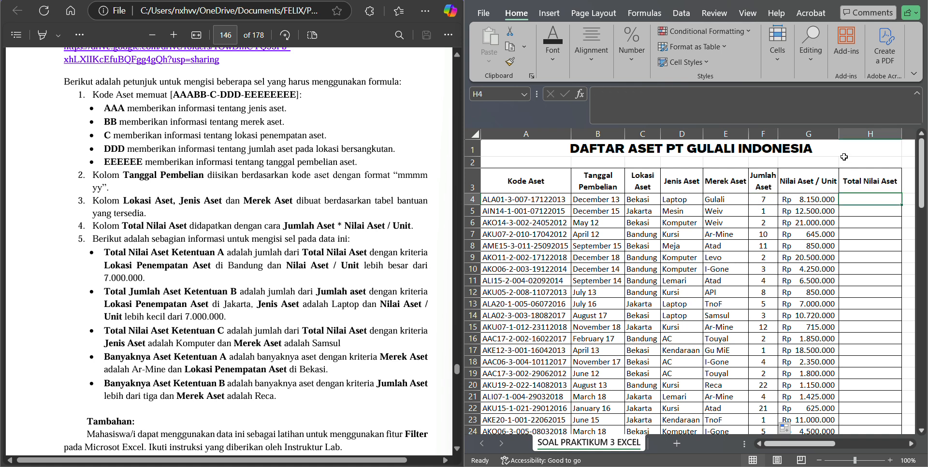
key("F2")
type("=")
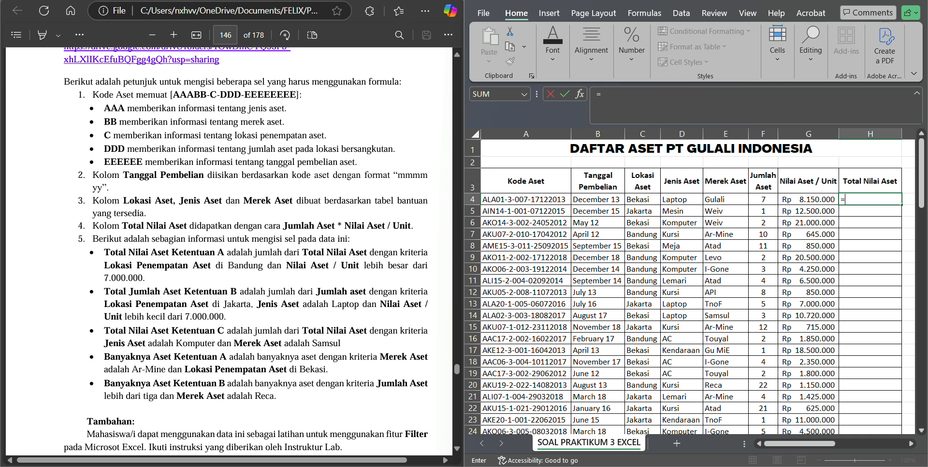
left_click(409, 15)
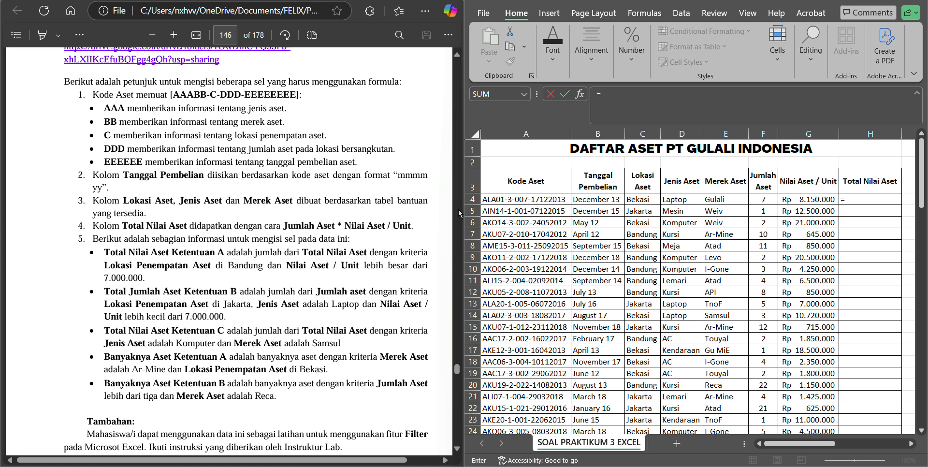
left_click(773, 201)
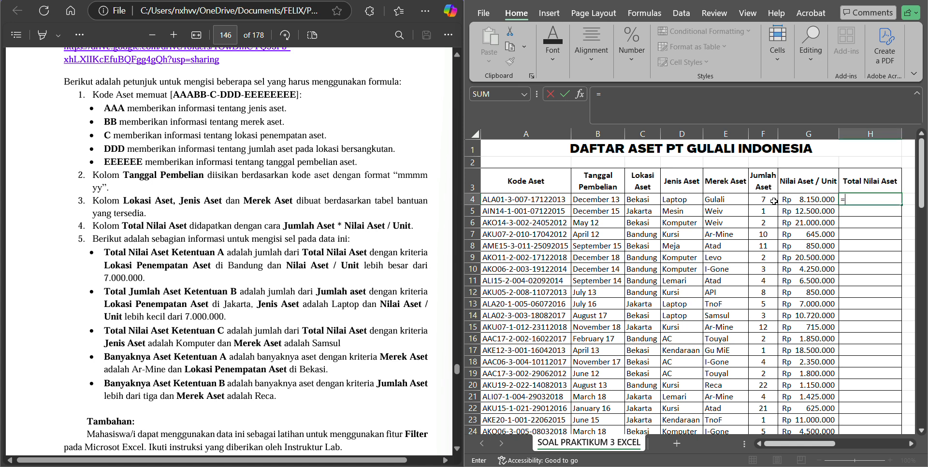
left_click(774, 201)
type("+*")
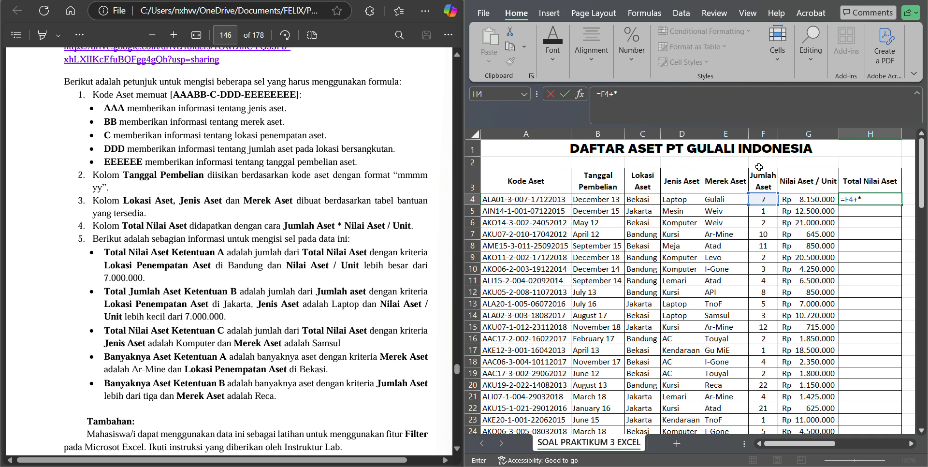
key("BackSpace")
key("BackSpace")
type("*")
left_click(816, 200)
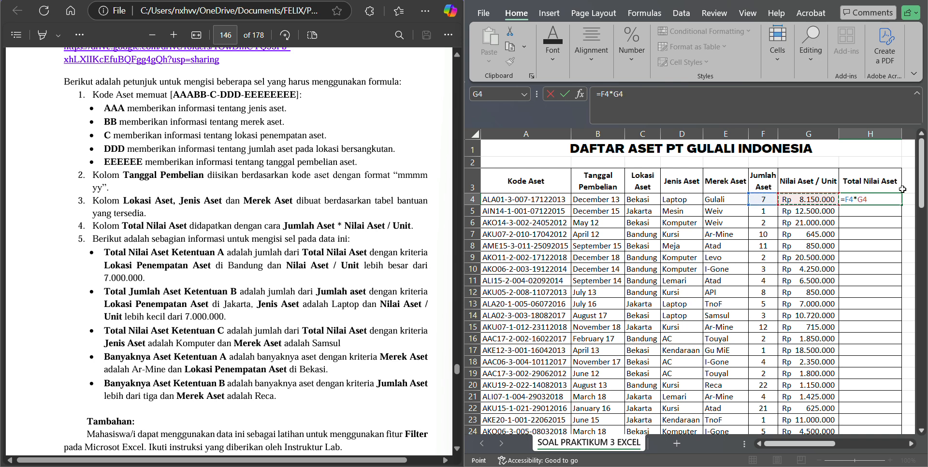
key("Return")
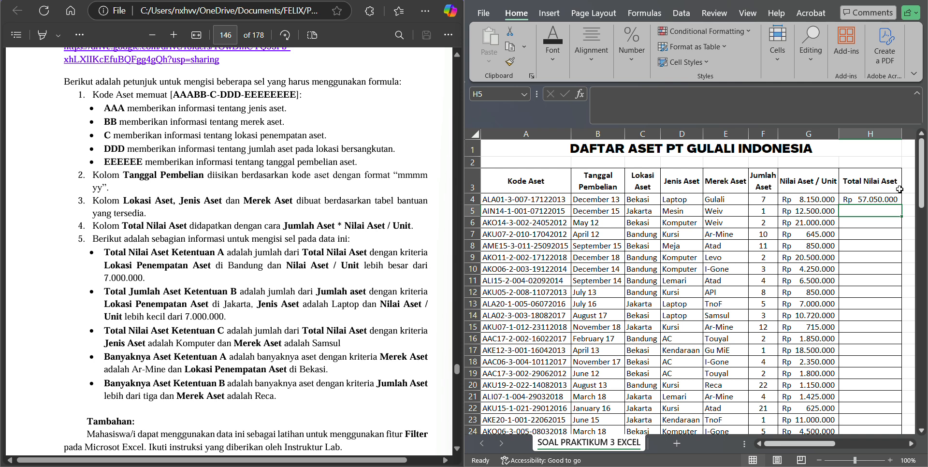
Fill the H4 formula down the whole Total Nilai Aset column.
left_click(886, 201)
double_click(902, 205)
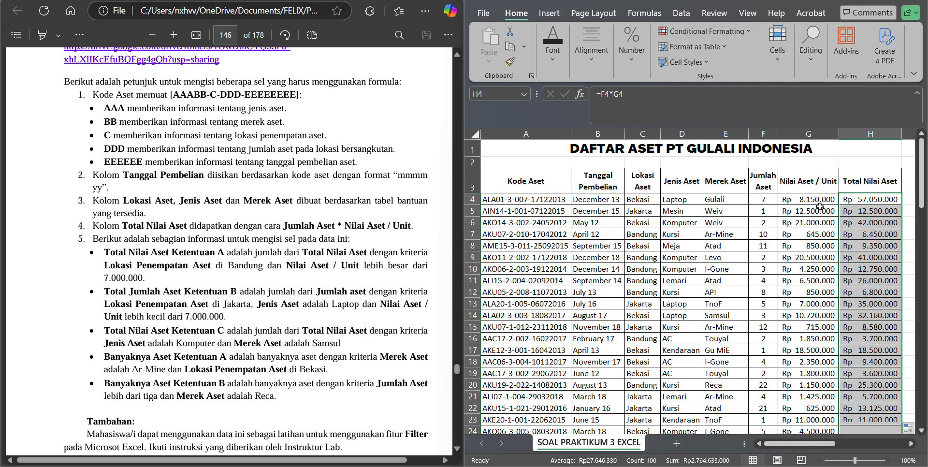
left_click(874, 209)
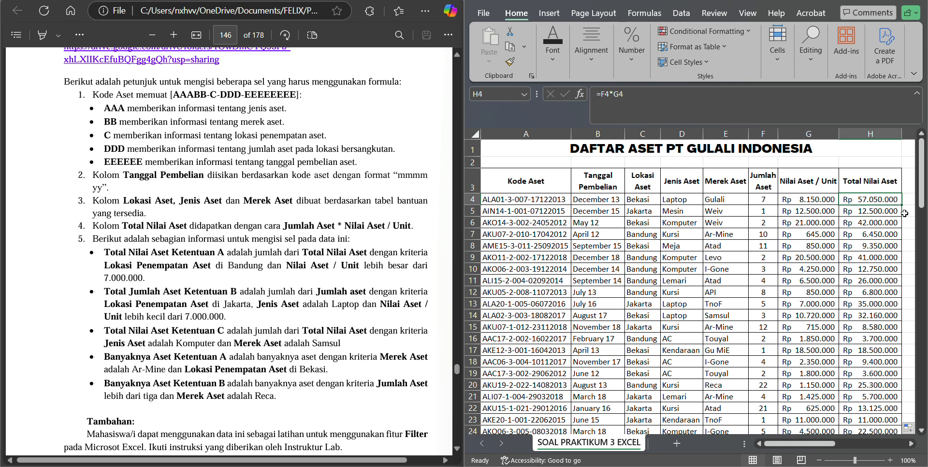
left_click(895, 199)
Locate the summary table starting with Total Nilai Aset Perusahaan at row 41 and enlarge the spreadsheet window to full screen.
scroll(701, 241, "down", 5)
scroll(664, 204, "up", 5)
left_click_drag(533, 184, 840, 366)
scroll(737, 227, "right", 7)
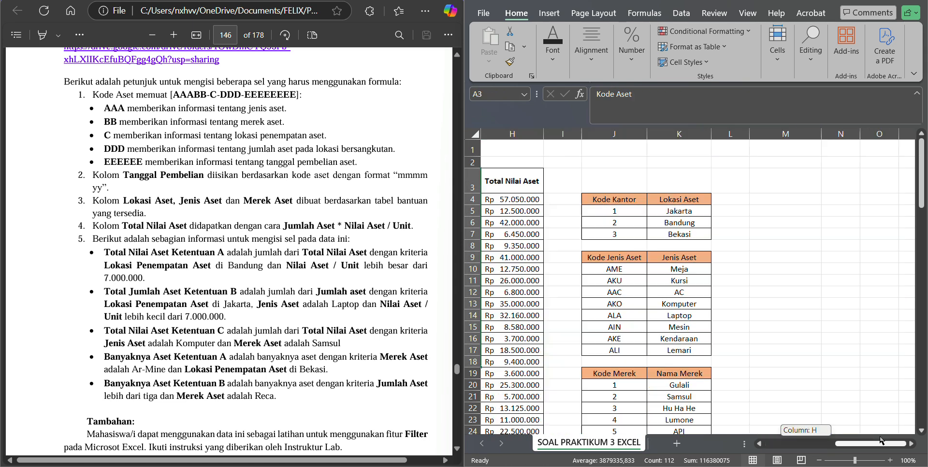
scroll(737, 228, "down", 10)
scroll(737, 227, "up", 1)
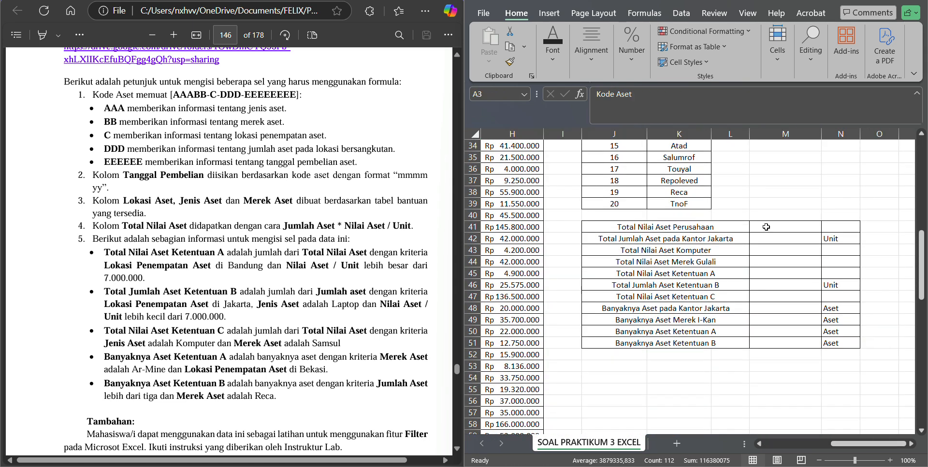
left_click(767, 227)
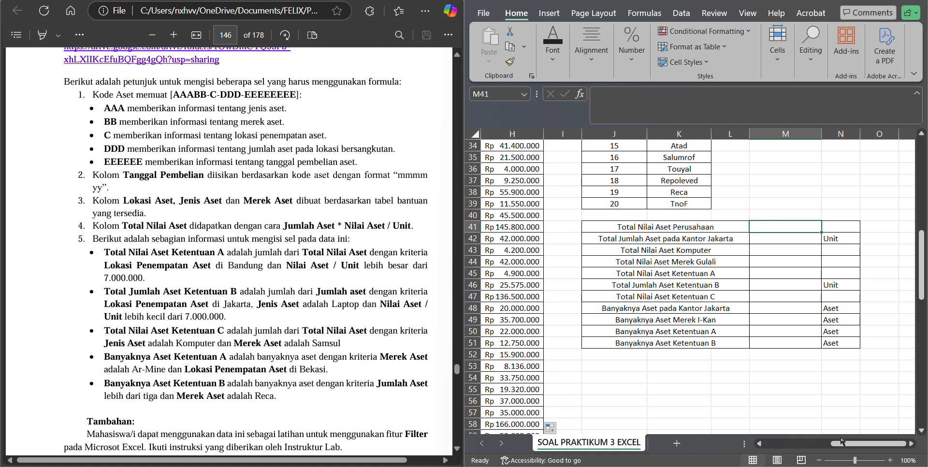
left_click(893, 2)
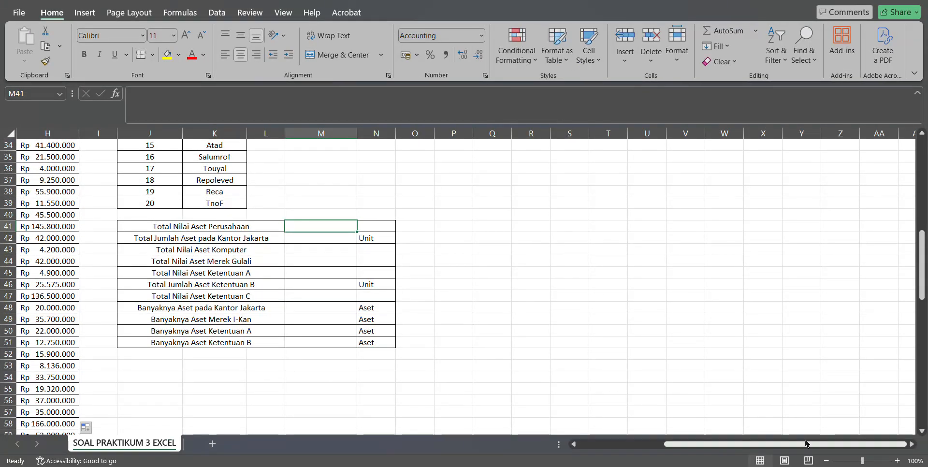
Examine the extent of the Total Nilai Aset data from H4 down to its last row.
left_click_drag(806, 444, 721, 444)
scroll(462, 285, "up", 11)
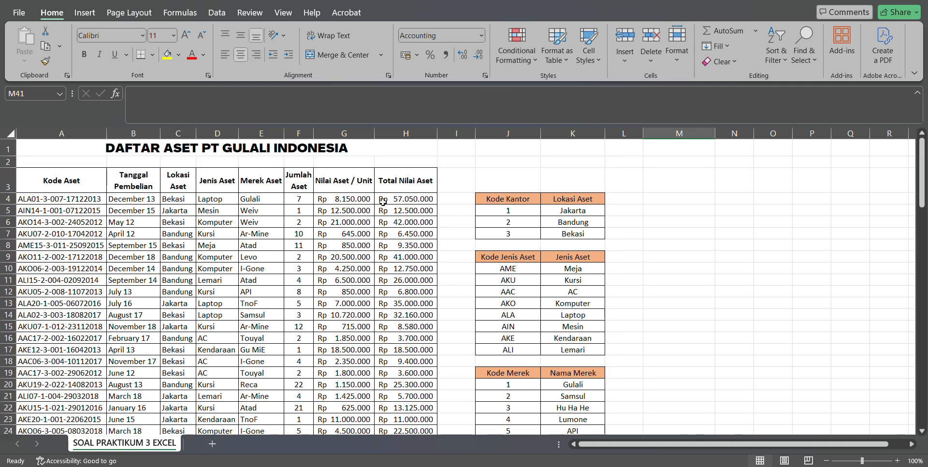
left_click(403, 183)
left_click(407, 204)
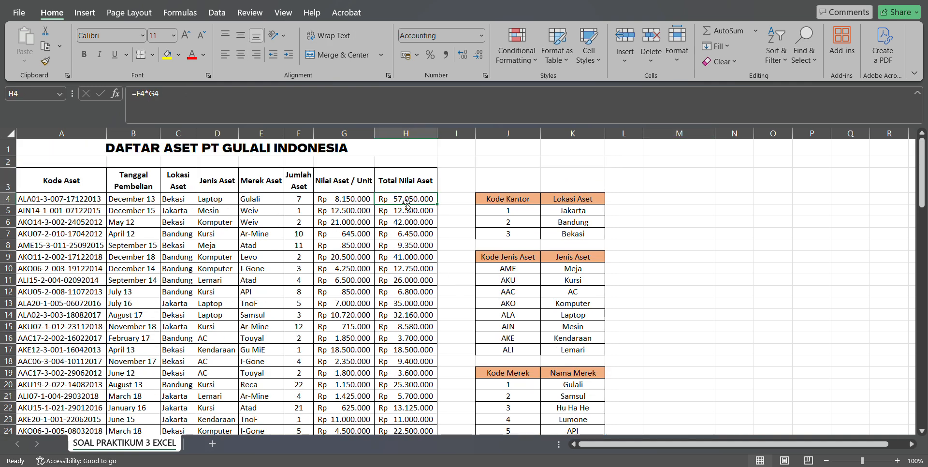
key("ctrl+shift+Down")
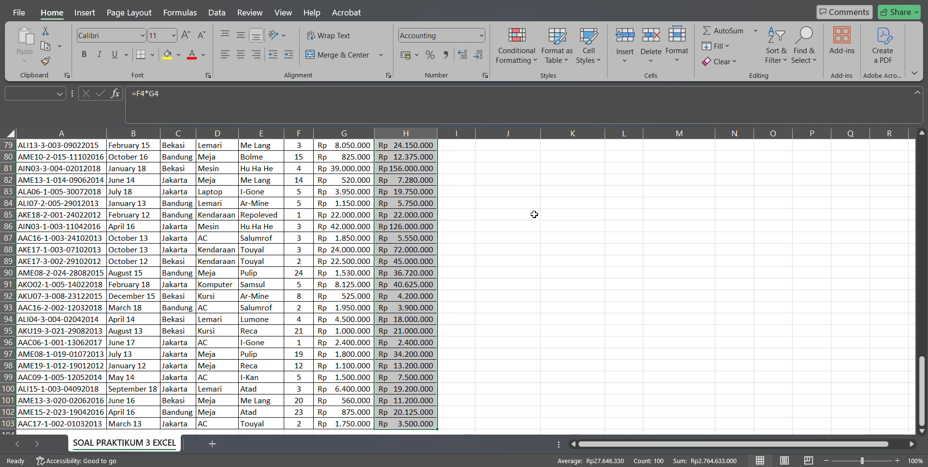
key("ctrl+shift+Up")
scroll(621, 231, "down", 8)
Start a SUM formula in M41 for Total Nilai Aset Perusahaan, with its range beginning at H4.
left_click(660, 307)
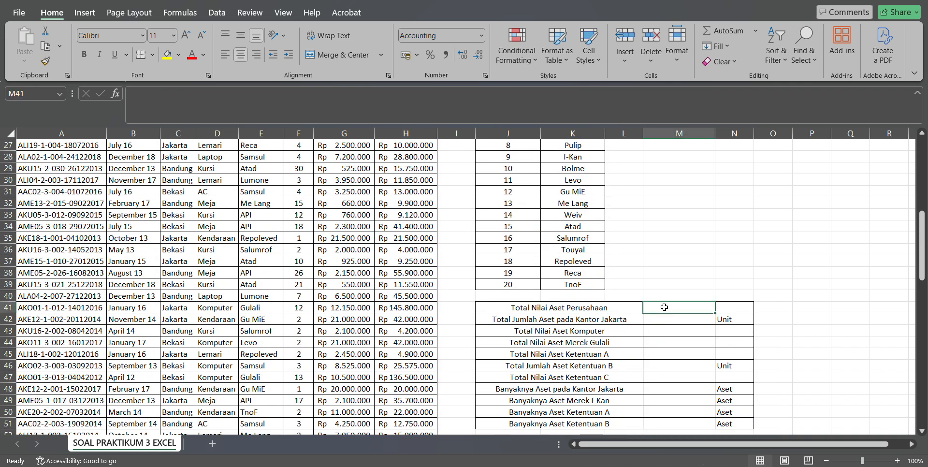
type("=sum")
key("Tab")
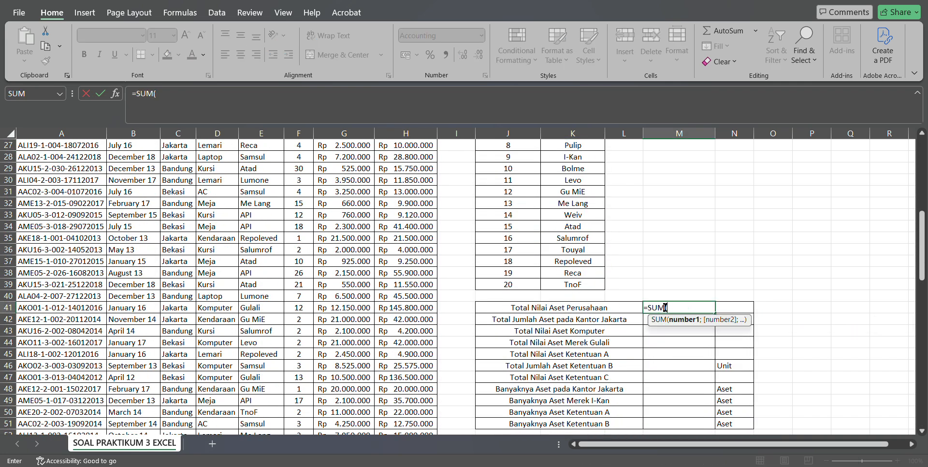
scroll(420, 201, "up", 9)
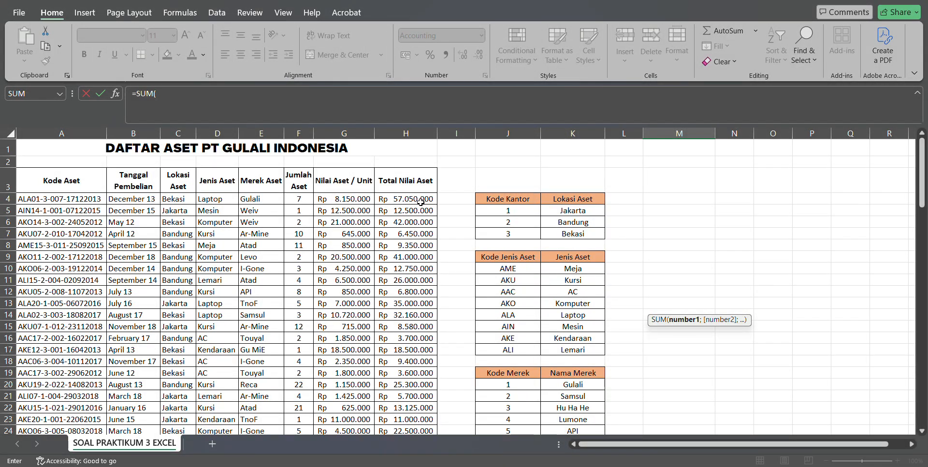
left_click_drag(421, 202, 399, 401)
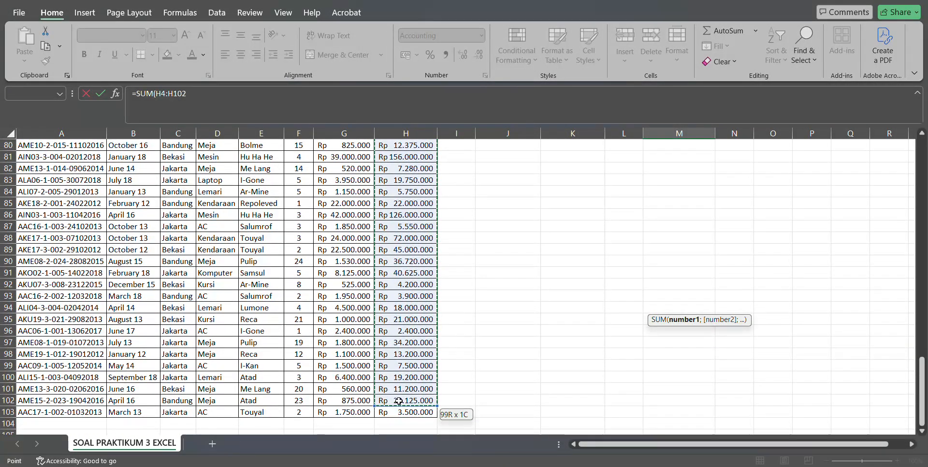
key("ctrl+Up")
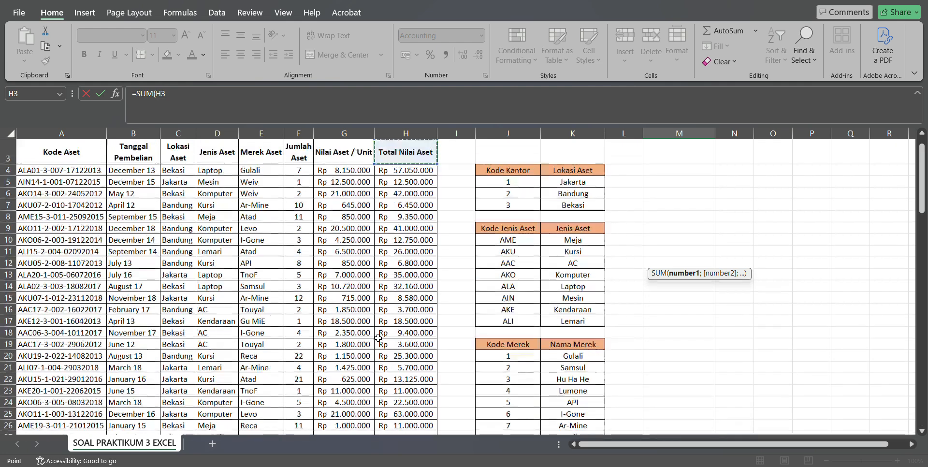
left_click(429, 170)
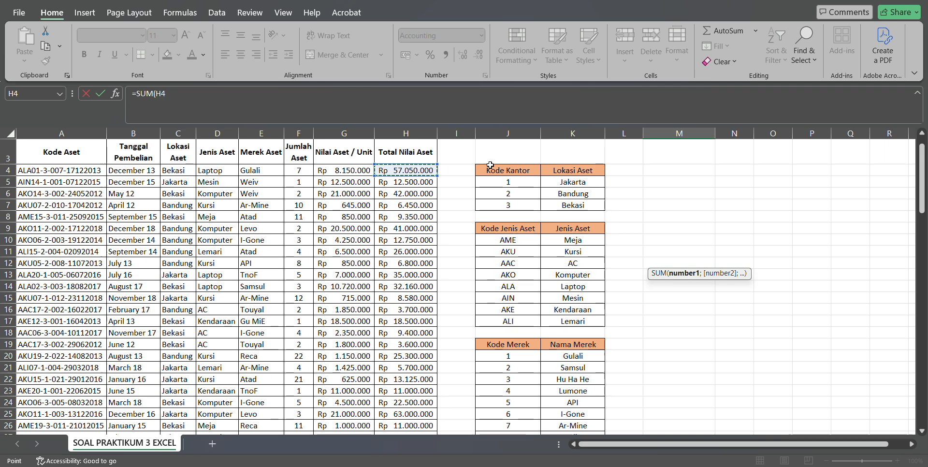
Complete the SUM formula for Total Nilai Aset Perusahaan in M41 with the range H4:H103.
key("ctrl+shift+Down")
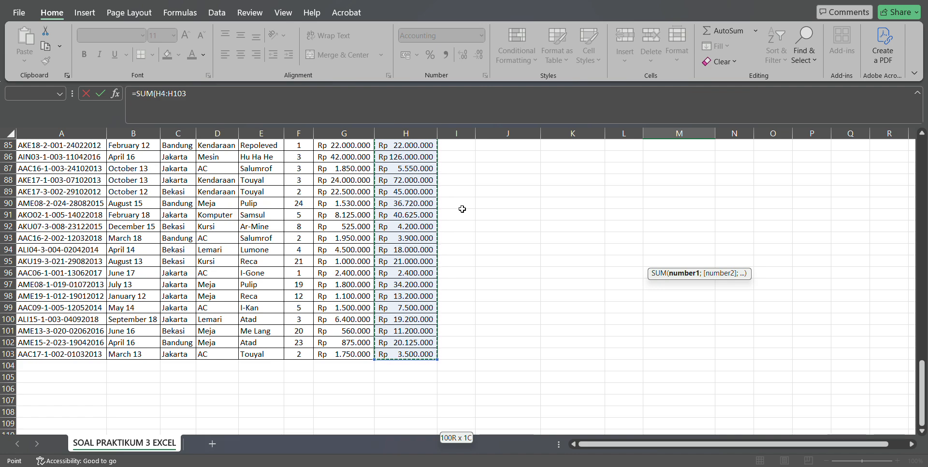
left_click_drag(922, 394, 921, 223)
left_click(266, 89)
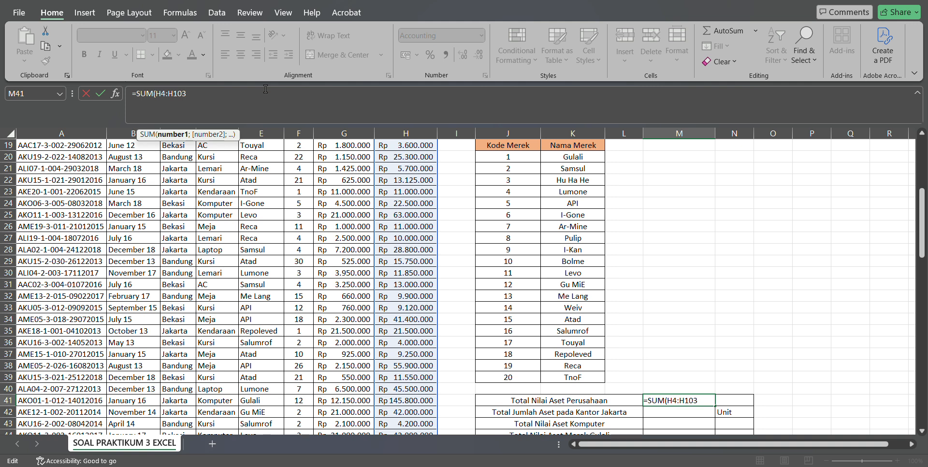
key("Return")
scroll(613, 249, "down", 2)
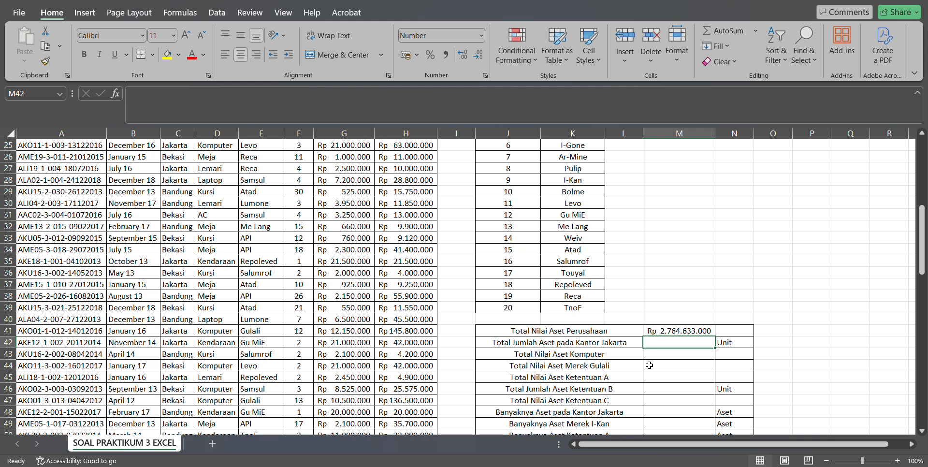
Begin a SUMIF formula in M42 for Total Jumlah Aset pada Kantor Jakarta, using Lokasi Aset cells C4:C103 as the criteria range.
left_click(614, 355)
left_click(611, 343)
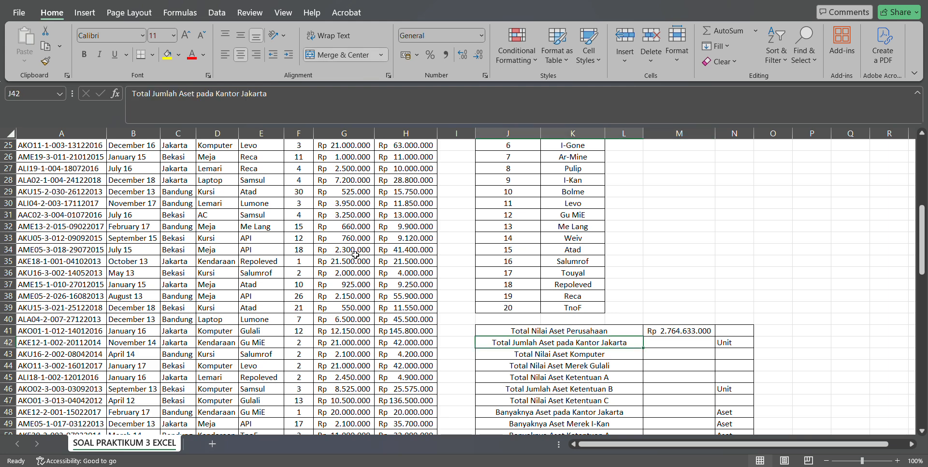
scroll(345, 240, "up", 7)
scroll(346, 240, "up", 1)
left_click_drag(299, 198, 291, 227)
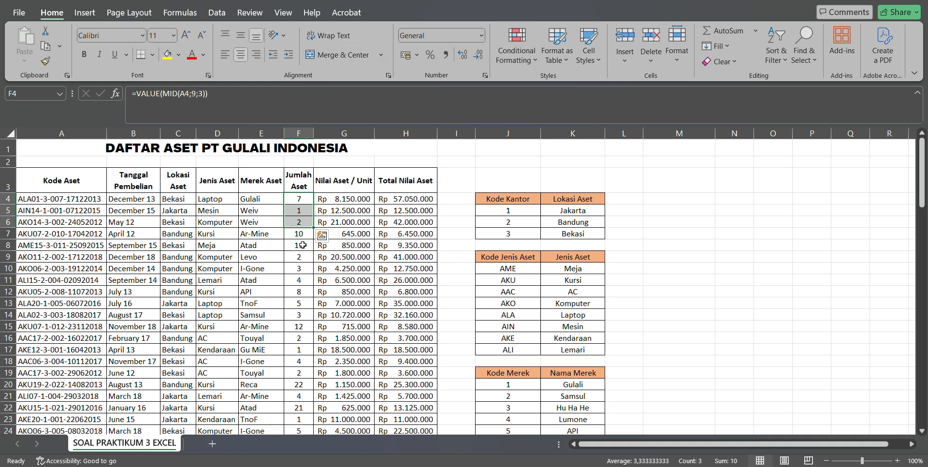
scroll(312, 245, "down", 8)
double_click(688, 343)
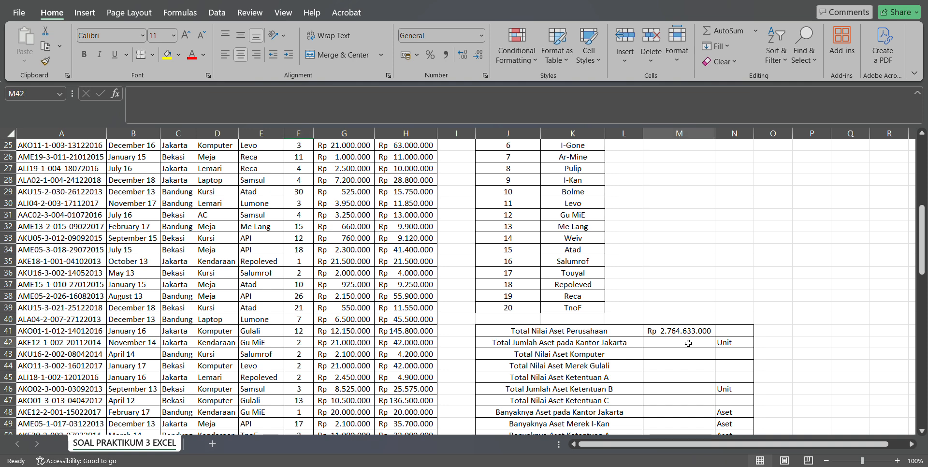
type("=sumif")
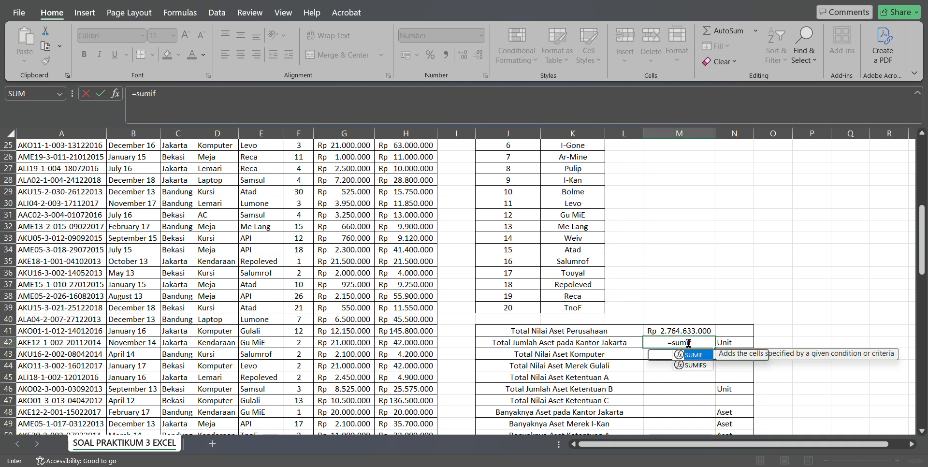
key("Tab")
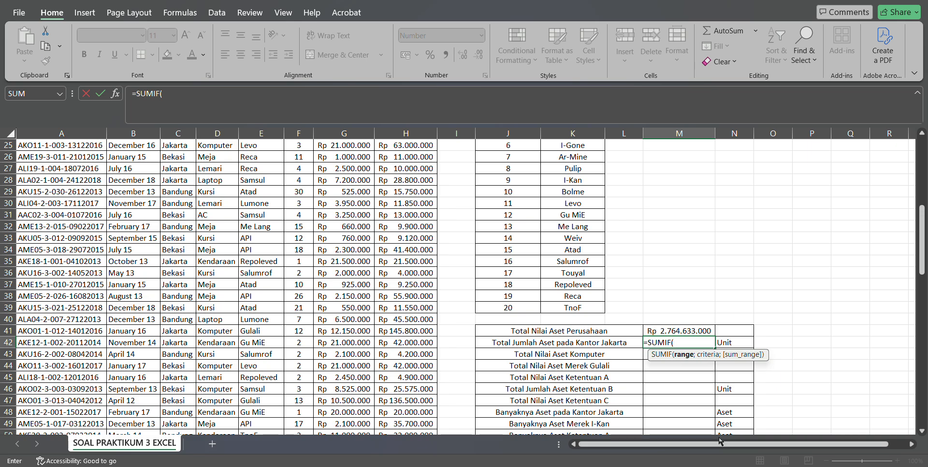
scroll(339, 290, "up", 8)
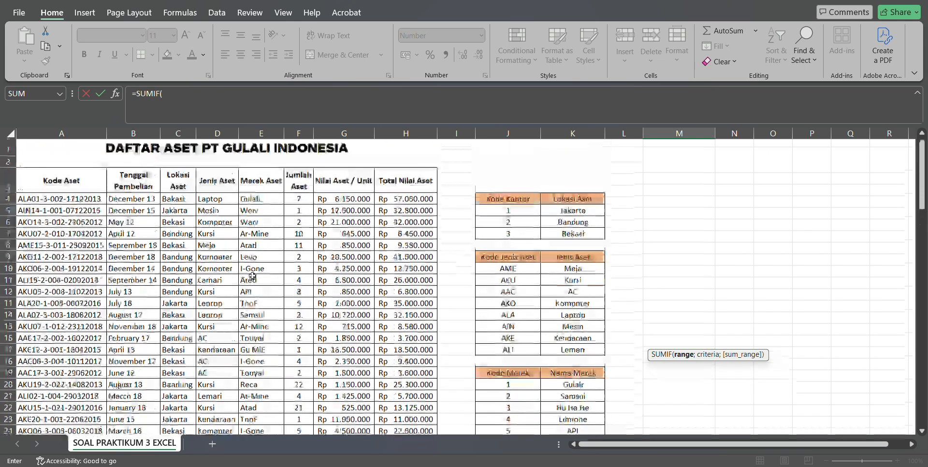
left_click(178, 199)
key("ctrl+shift+Down")
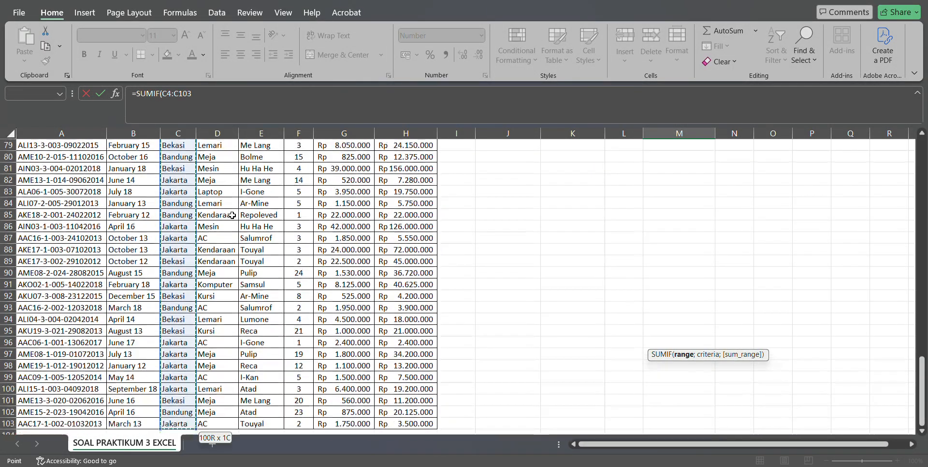
type(";")
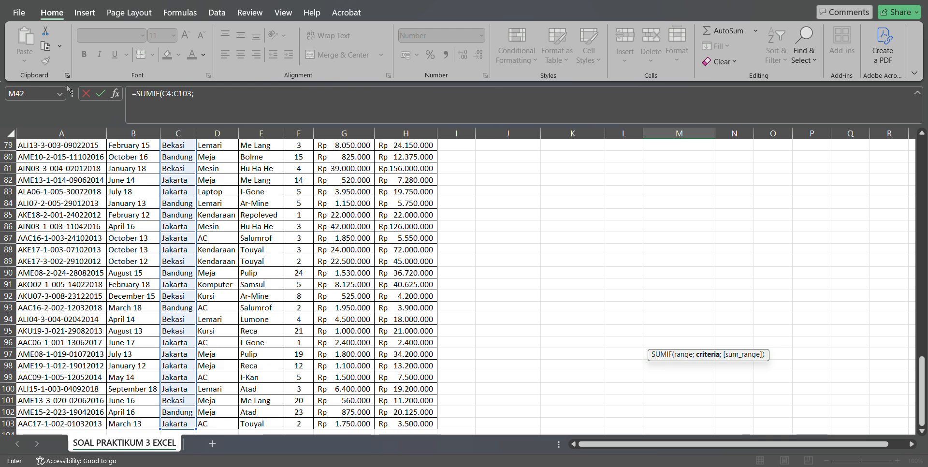
Add "Jakarta" as the criterion of the SUMIF formula in M42.
scroll(719, 269, "up", 15)
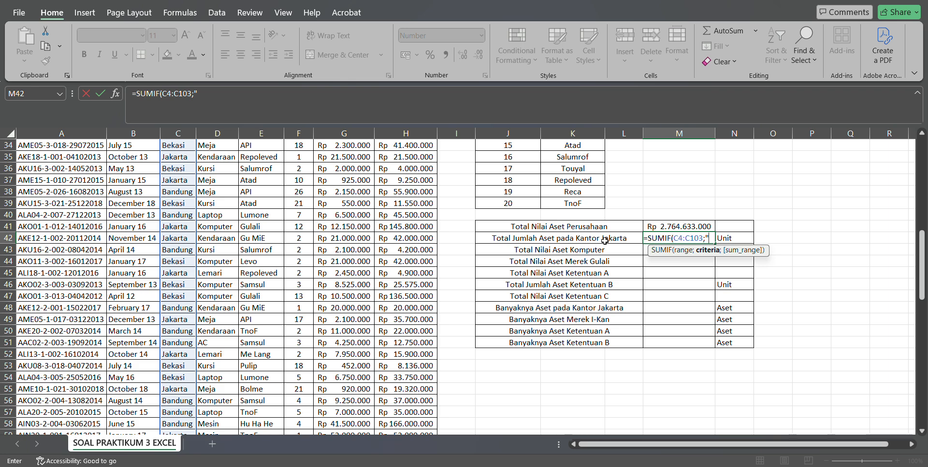
type("\"Jakarta\"")
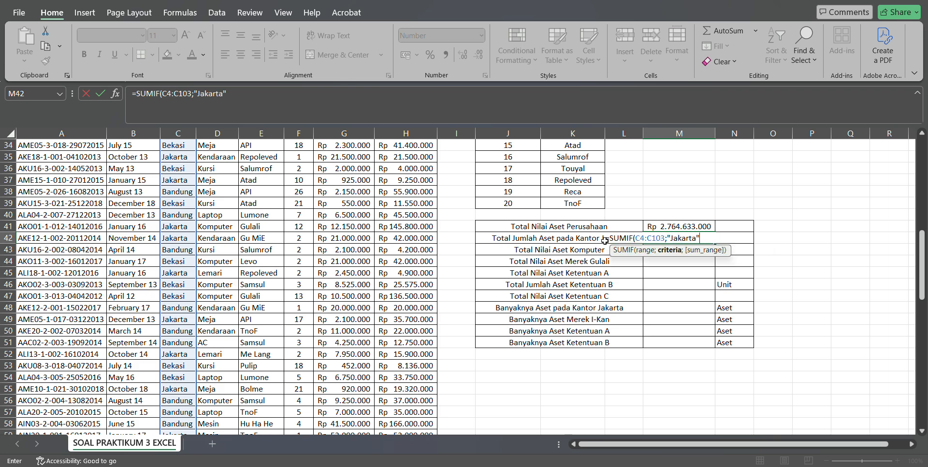
scroll(605, 240, "up", 11)
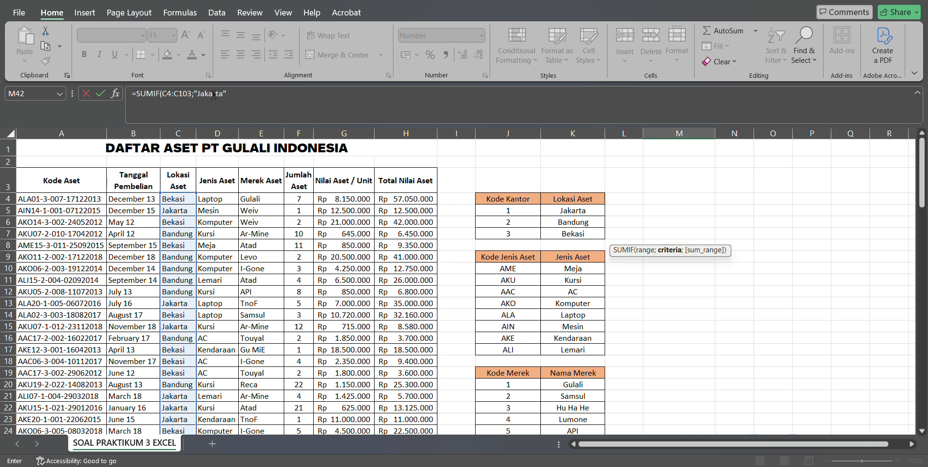
scroll(472, 202, "down", 8)
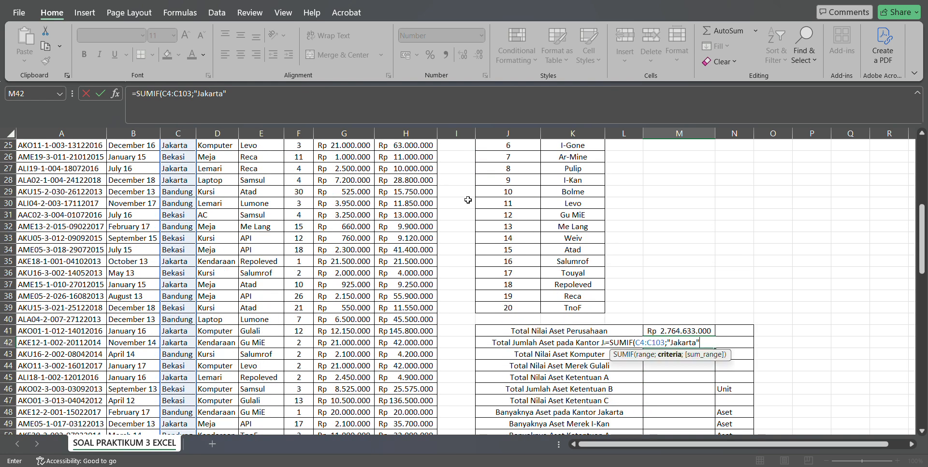
scroll(406, 181, "up", 6)
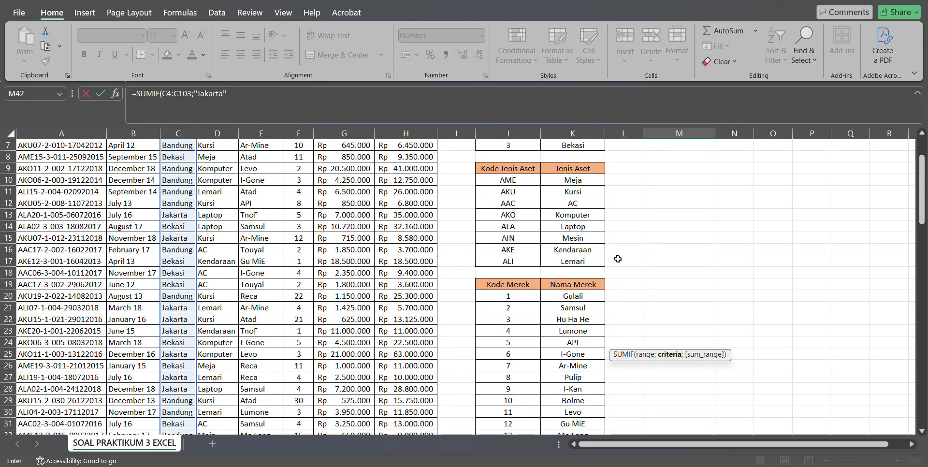
scroll(616, 259, "down", 8)
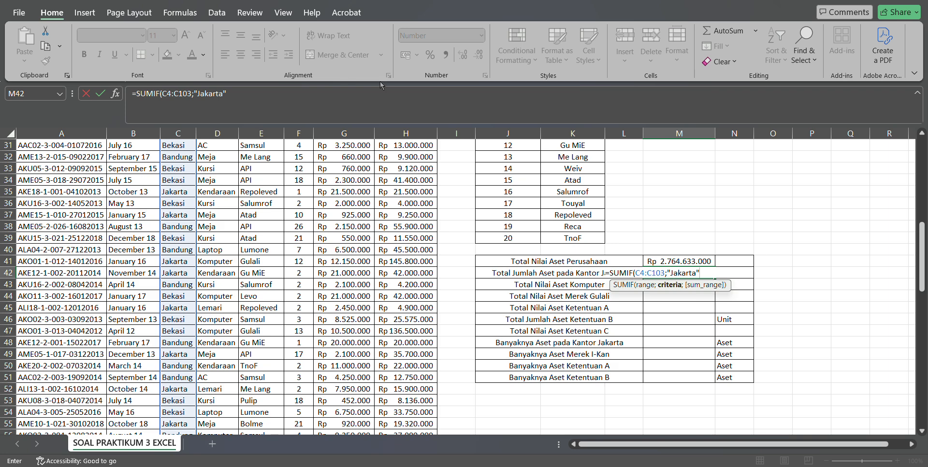
left_click(365, 90)
type(";")
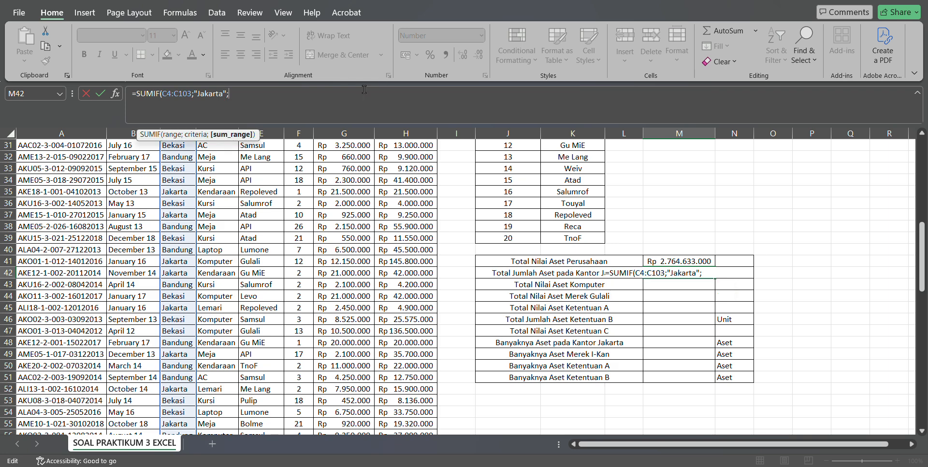
Set Jumlah Aset cells F4:F103 as the sum range and finish the SUMIF formula in M42.
scroll(336, 198, "up", 10)
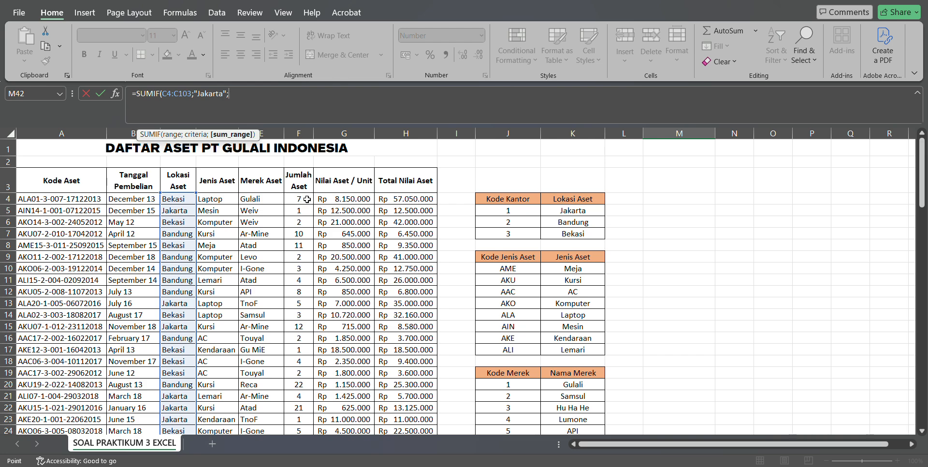
left_click(307, 199)
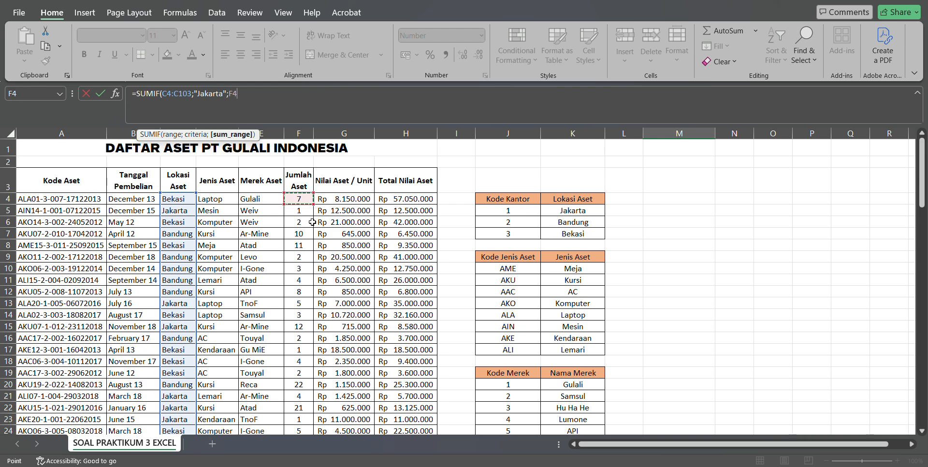
key("ctrl+shift+Down")
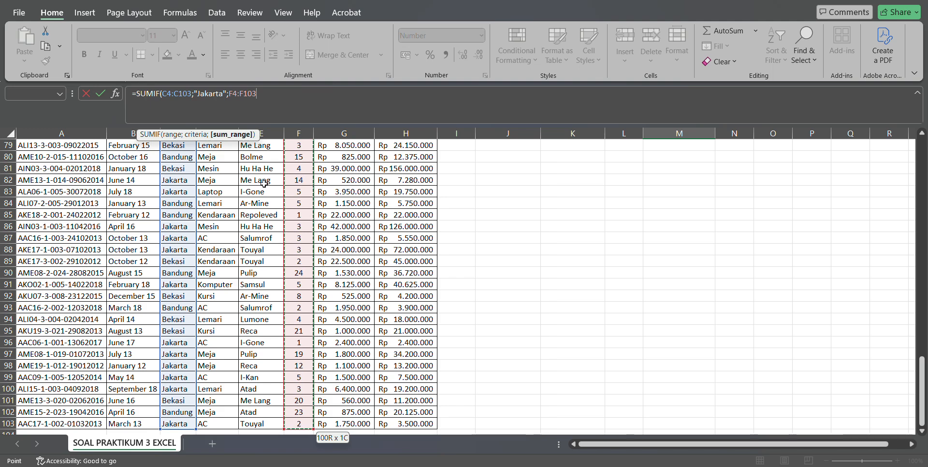
type(")")
scroll(625, 316, "up", 17)
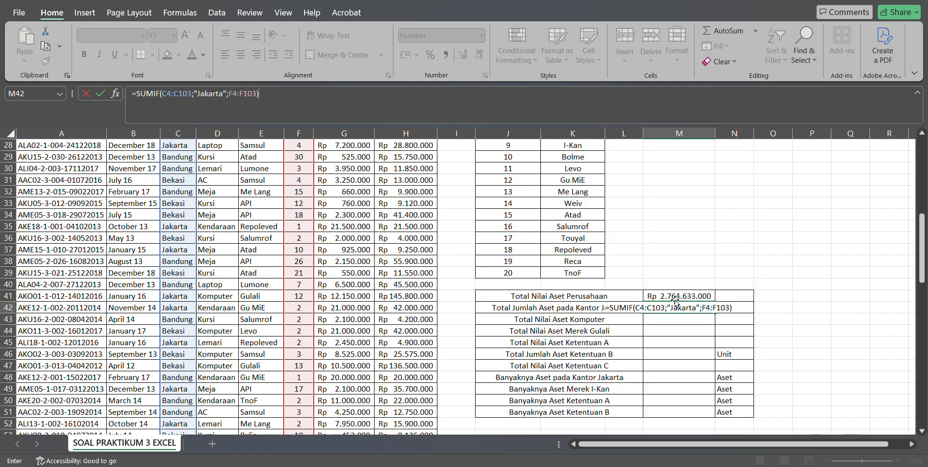
key("Return")
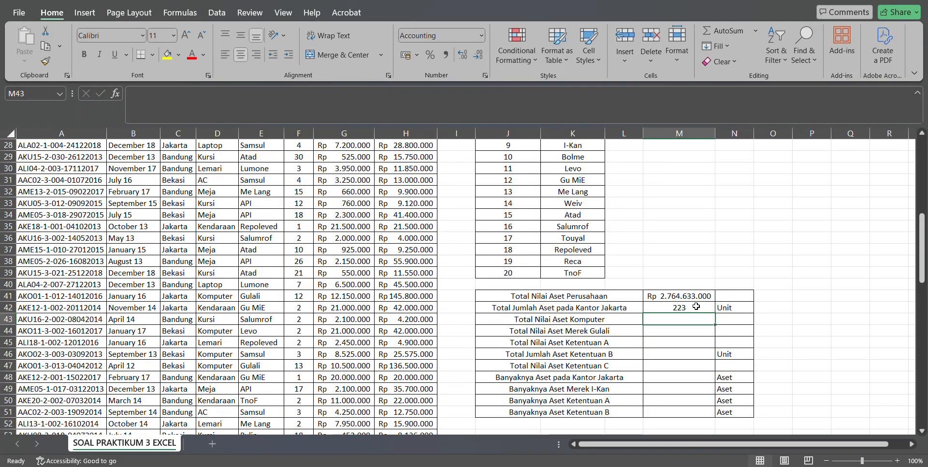
left_click(696, 307)
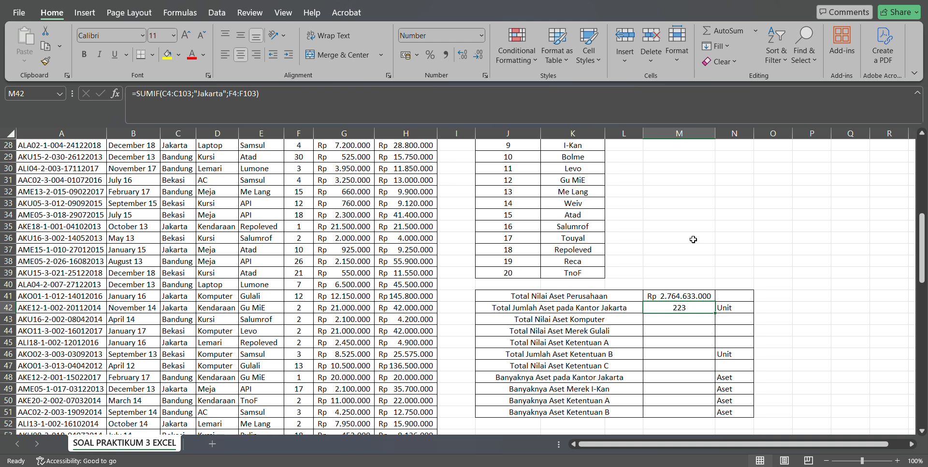
Begin a SUMIF formula in M43 for Total Nilai Aset Komputer, using Jenis Aset cells D4:D103 as the criteria range.
double_click(684, 320)
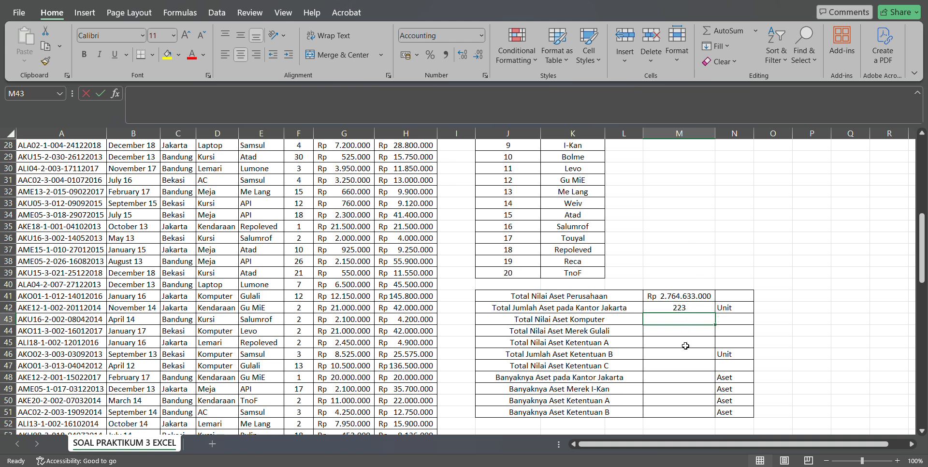
type("=")
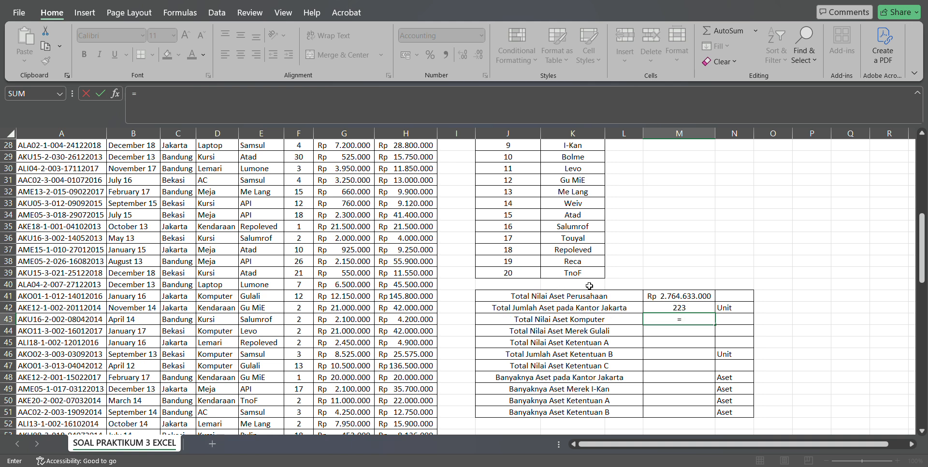
scroll(488, 326, "up", 9)
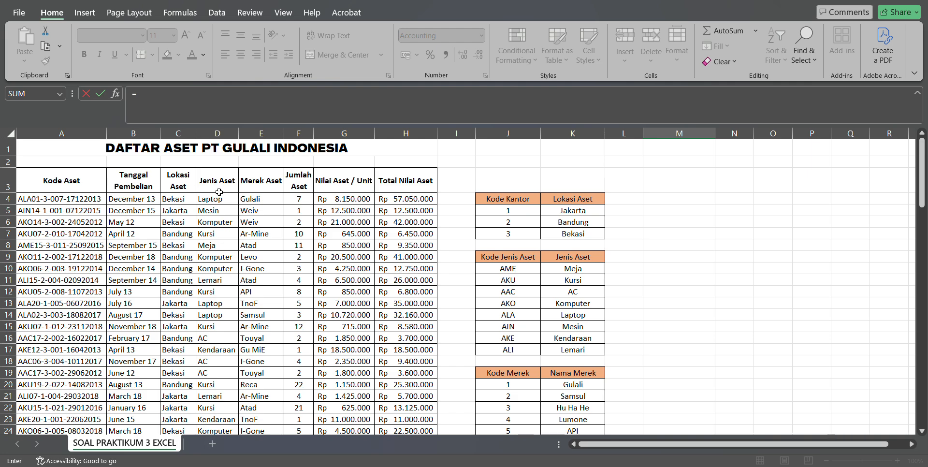
scroll(656, 280, "down", 9)
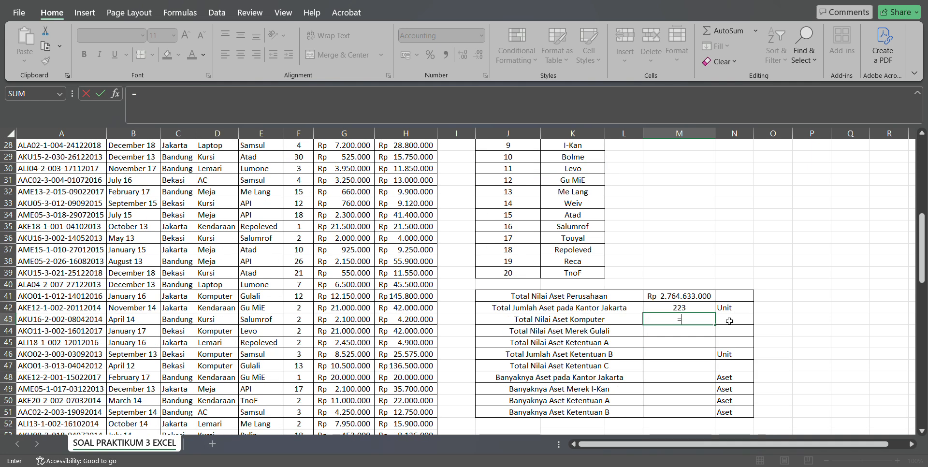
type("sumif(")
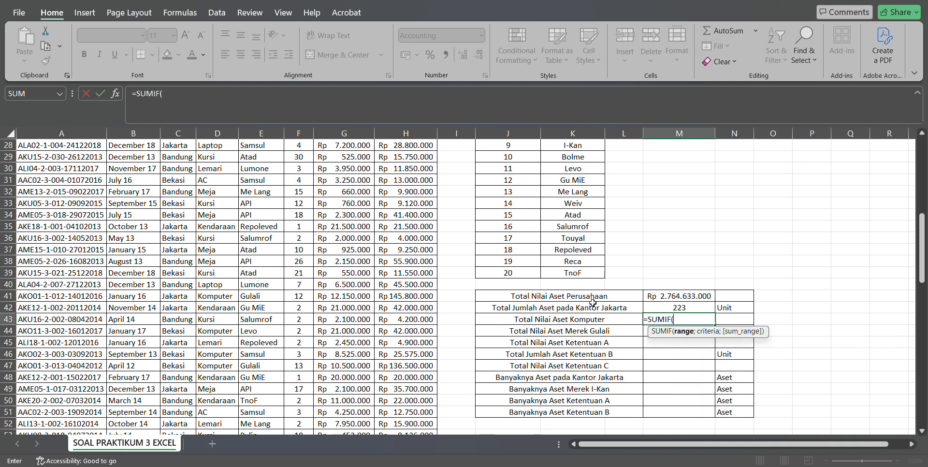
scroll(218, 207, "up", 9)
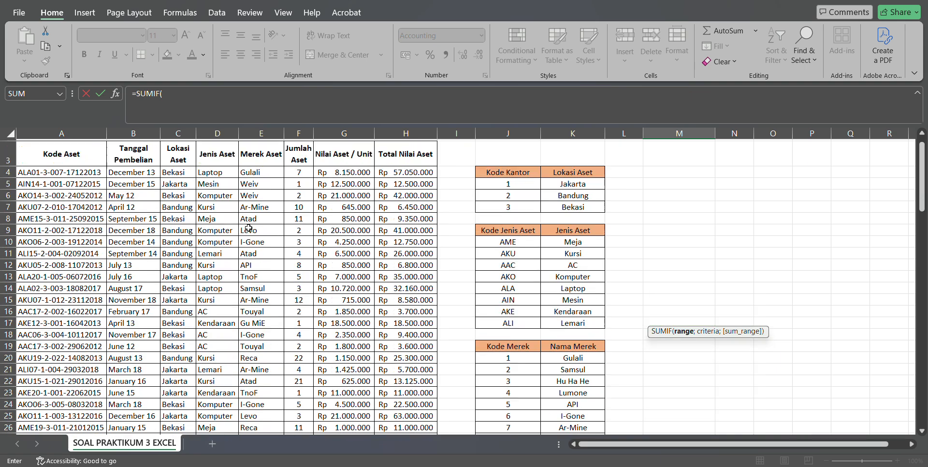
left_click(218, 201)
key("ctrl+shift+Down")
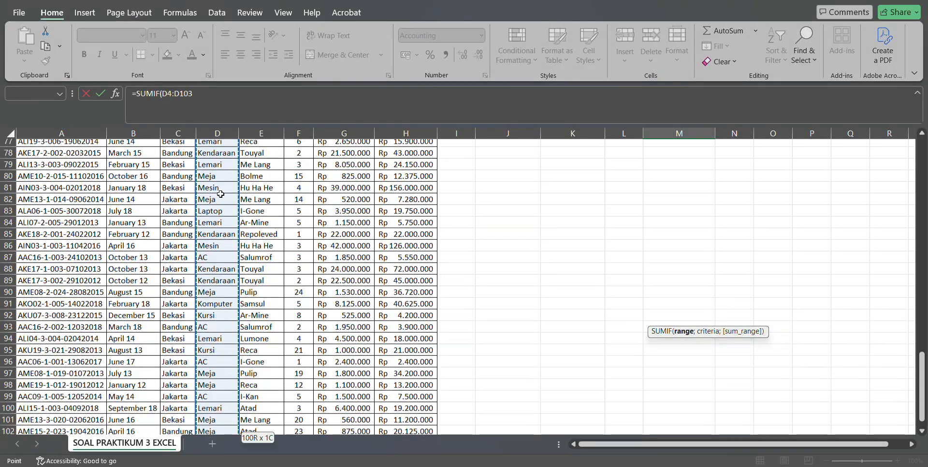
type(";")
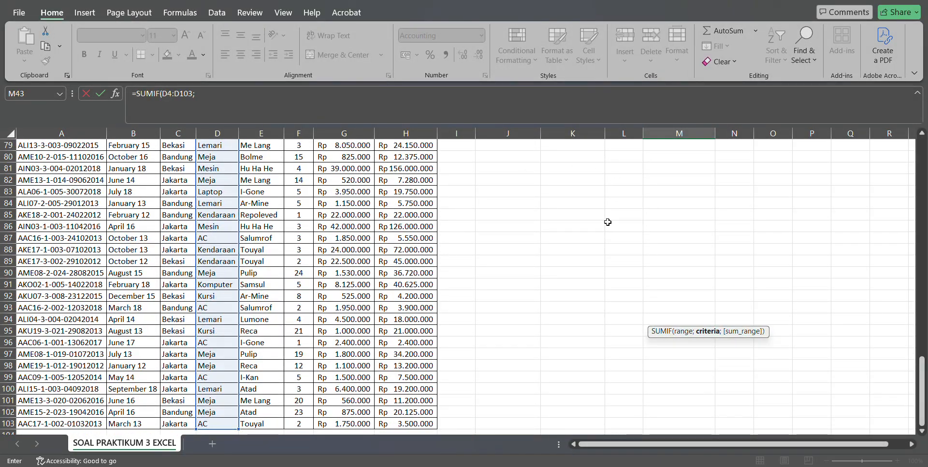
Add "Komputer" as the criterion of the SUMIF formula in M43, followed by the separator for the sum range.
scroll(467, 196, "up", 7)
scroll(467, 196, "up", 11)
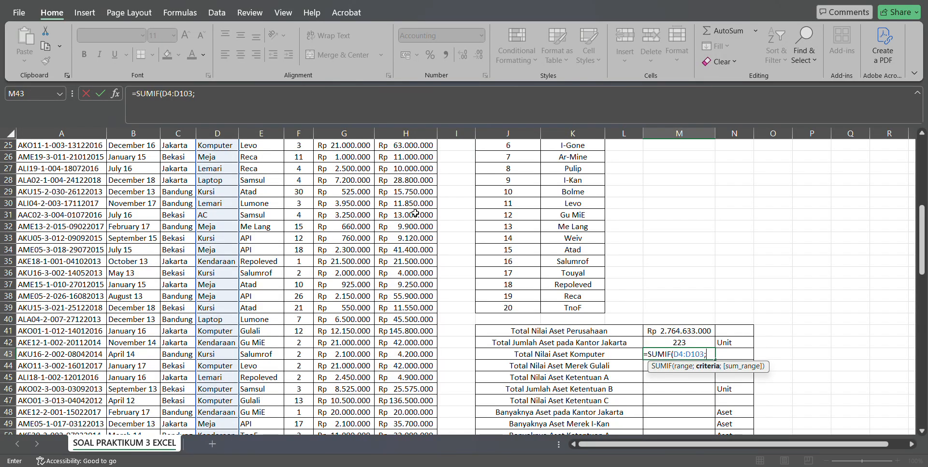
type("\"Komputer")
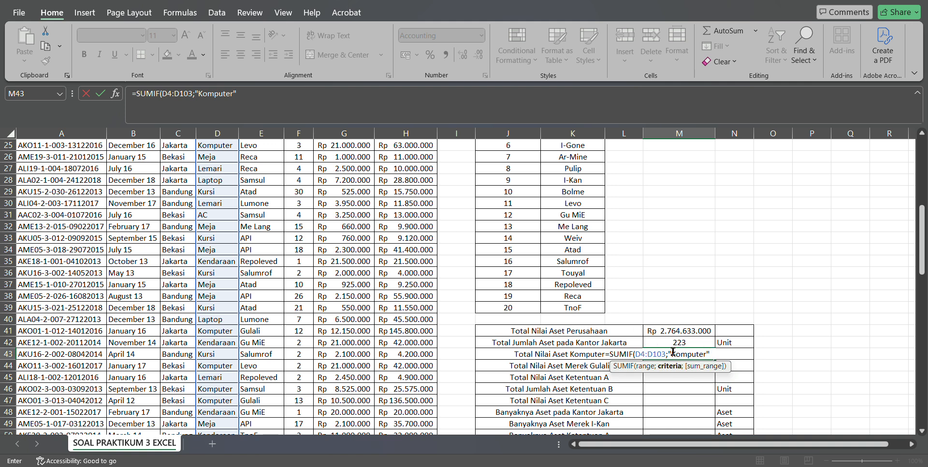
type(";")
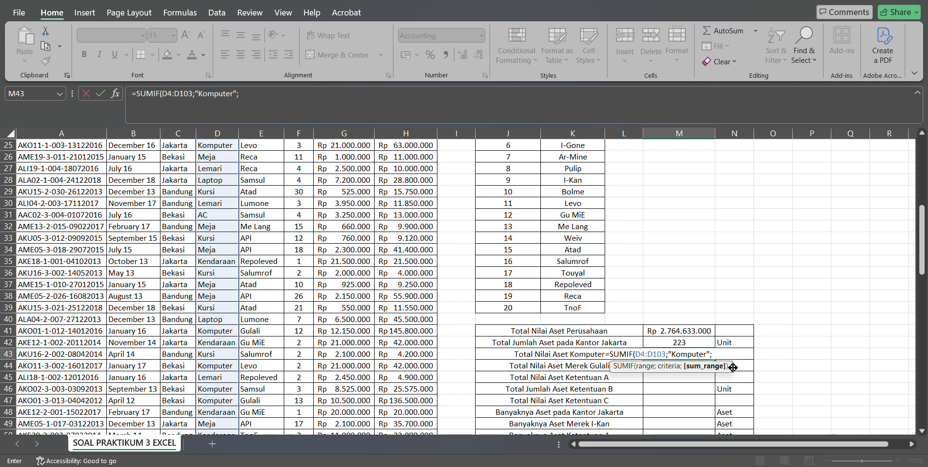
Set Total Nilai Aset cells H4:H103 as the sum range and finish the SUMIF formula in M43.
scroll(408, 200, "up", 8)
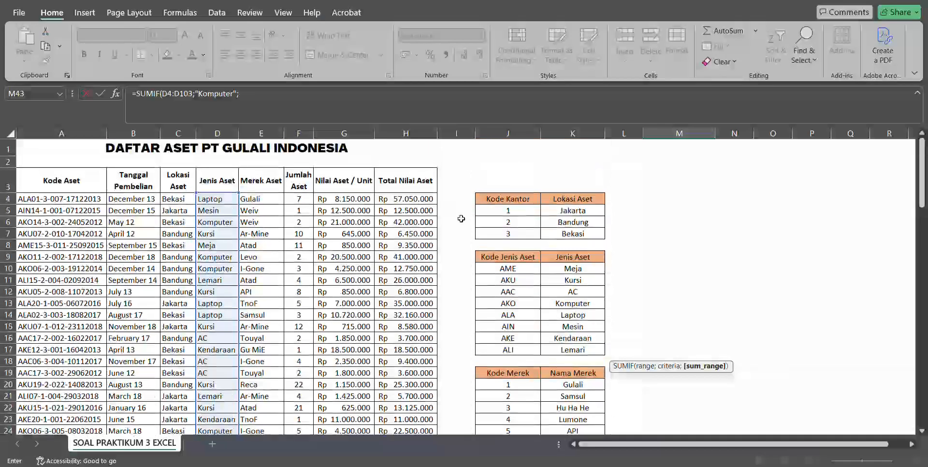
left_click(409, 201)
key("ctrl+shift+Down")
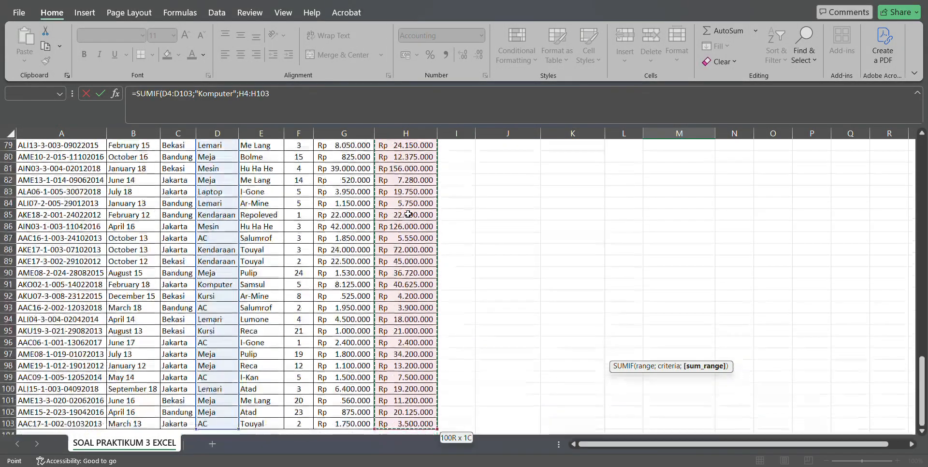
type(")")
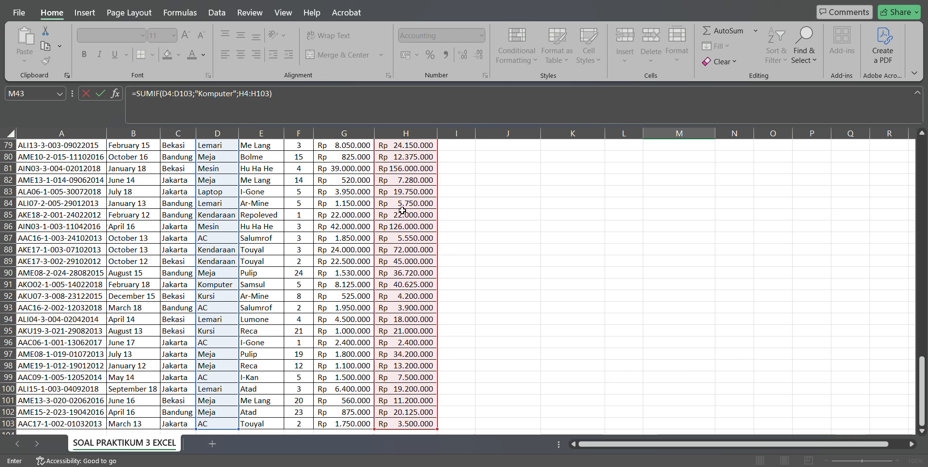
scroll(403, 211, "up", 16)
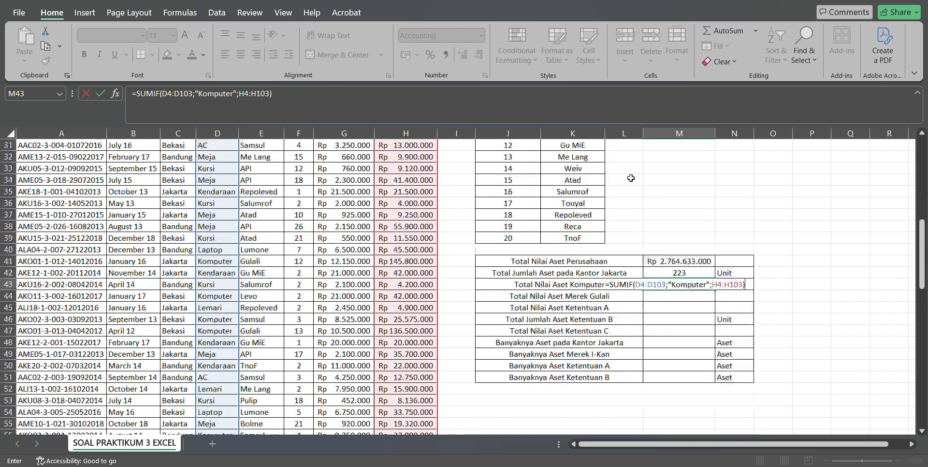
key("Return")
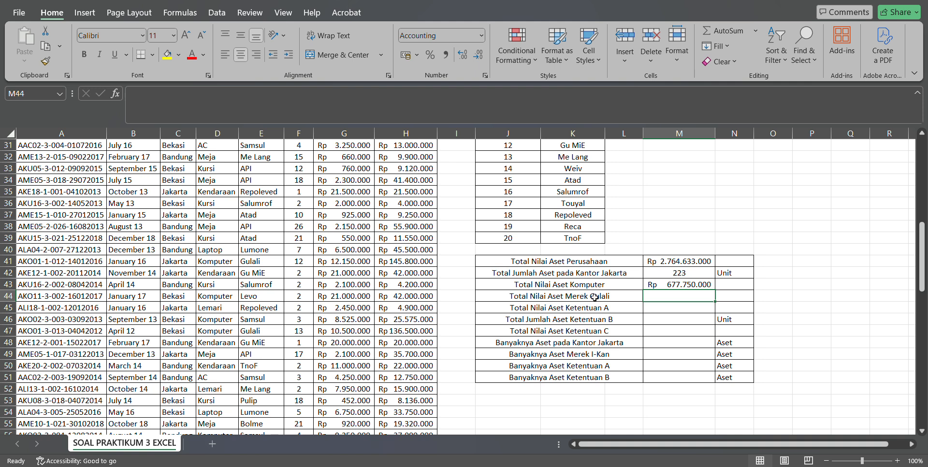
Begin a SUMIF formula in M44 for Total Nilai Aset Merek Gulali, using Merek Aset cells E4:E103 as the criteria range.
type("=sumif")
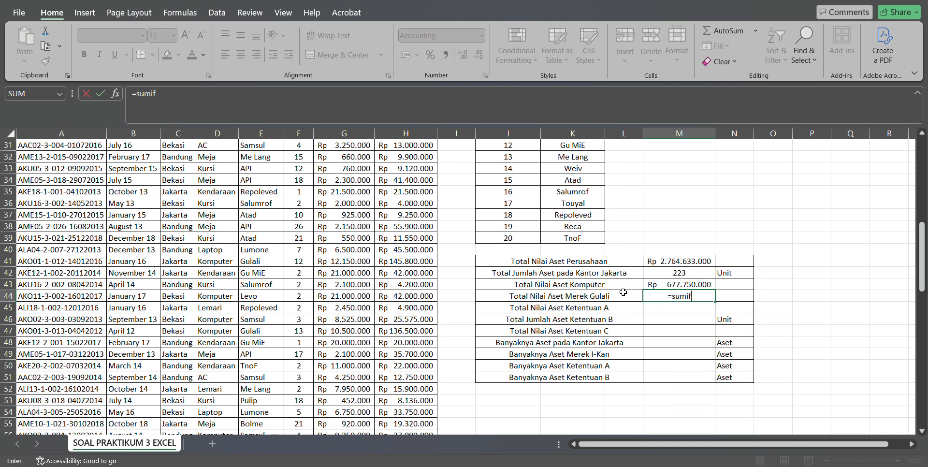
key("ctrl+Return")
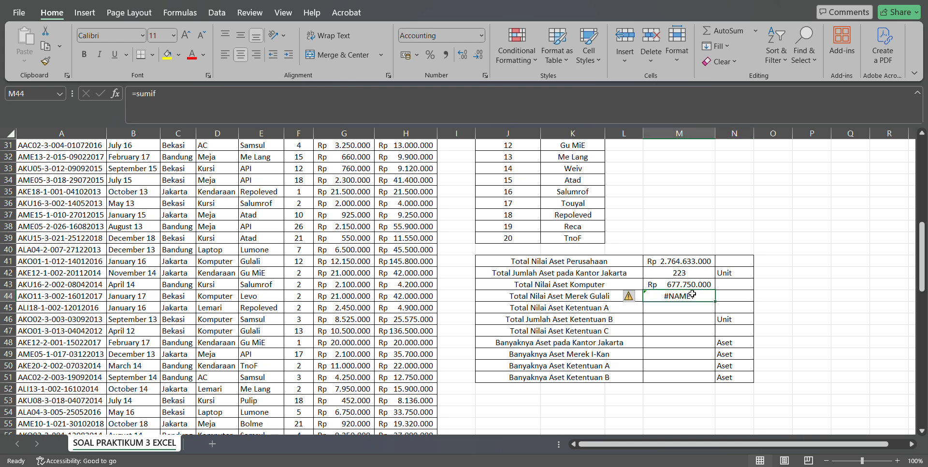
double_click(691, 294)
key("Tab")
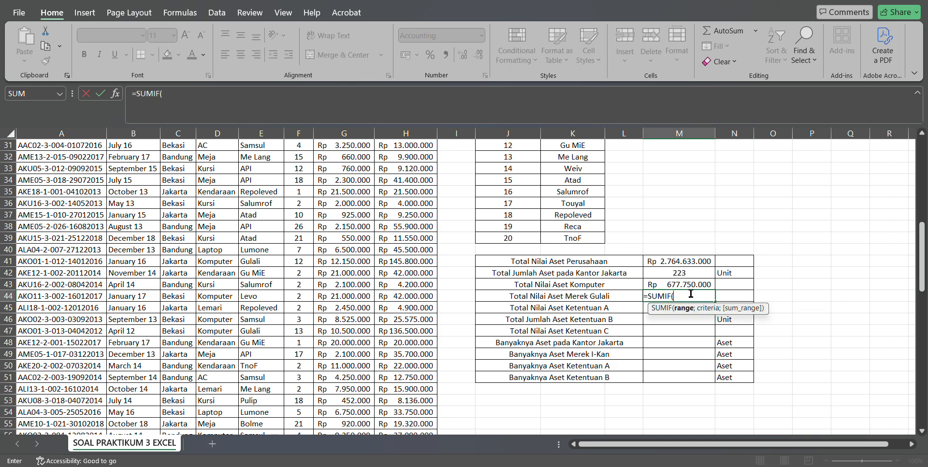
scroll(442, 331, "up", 10)
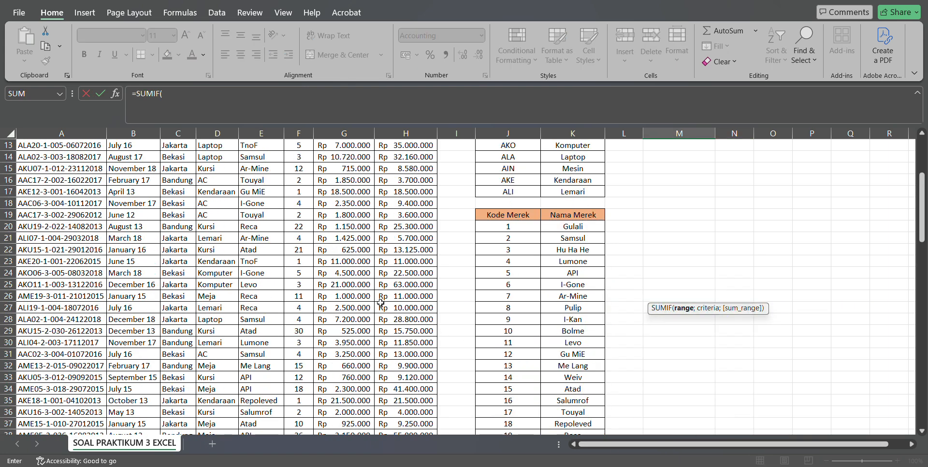
left_click(261, 200)
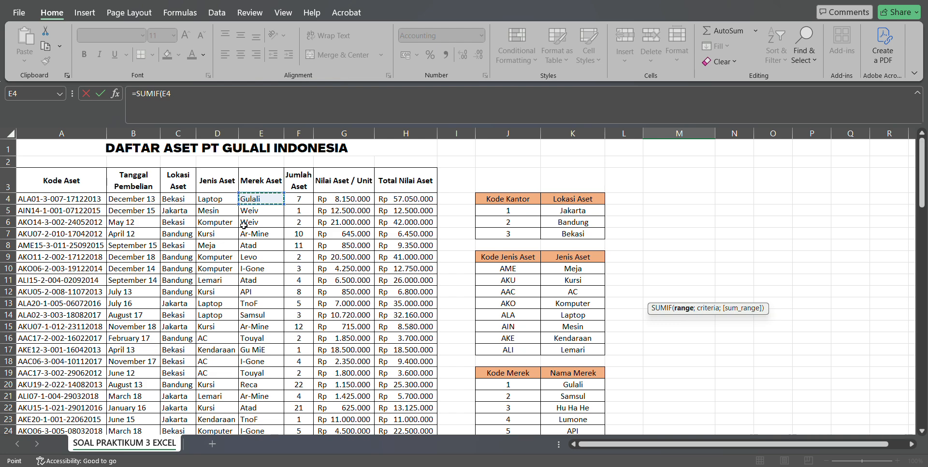
key("ctrl+shift+Down")
type(";")
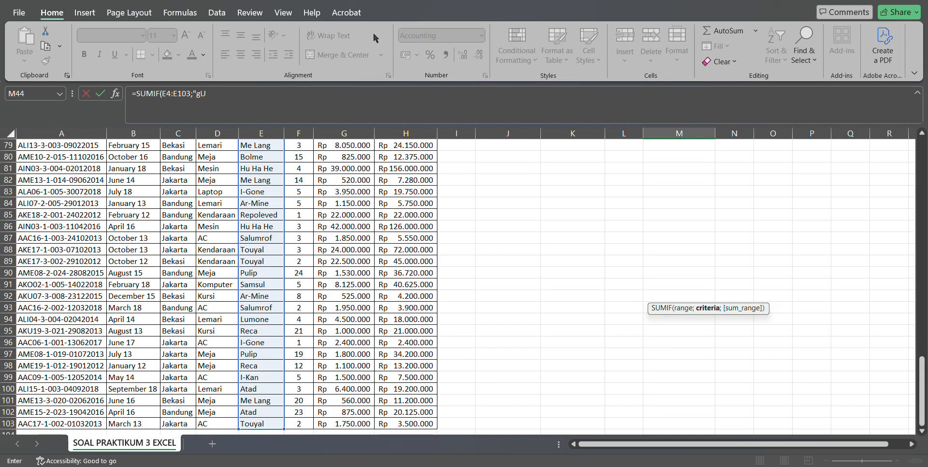
Add "Gulali" as the criterion of the SUMIF formula in M44, followed by the separator for the sum range.
type("\"Gulali:")
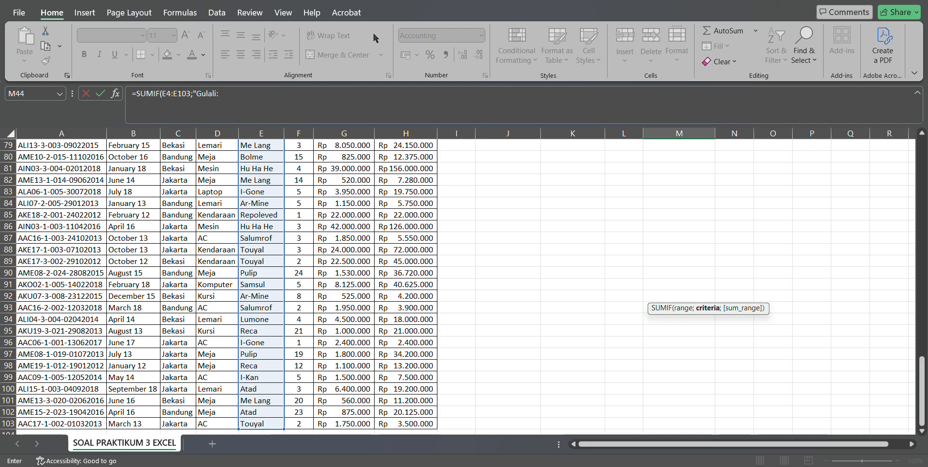
key("BackSpace")
type("\";")
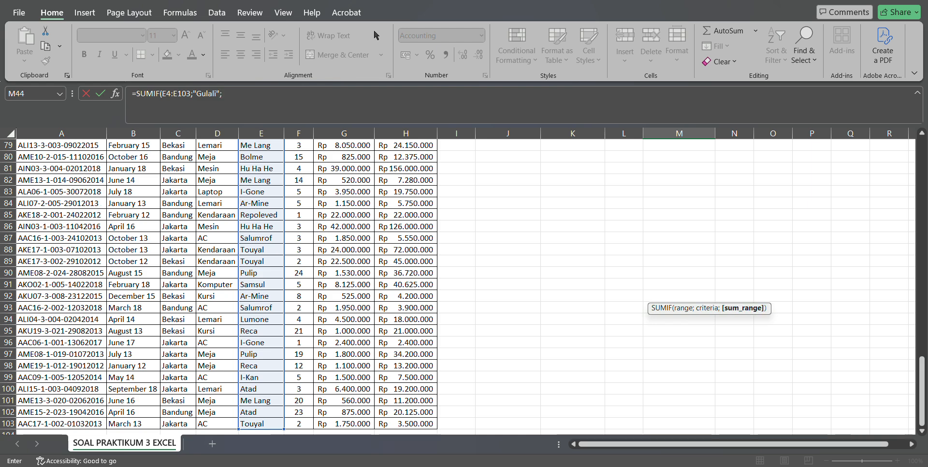
Set cell H4 as the sum range of the SUMIF formula in M44 and finish the formula.
scroll(382, 197, "up", 20)
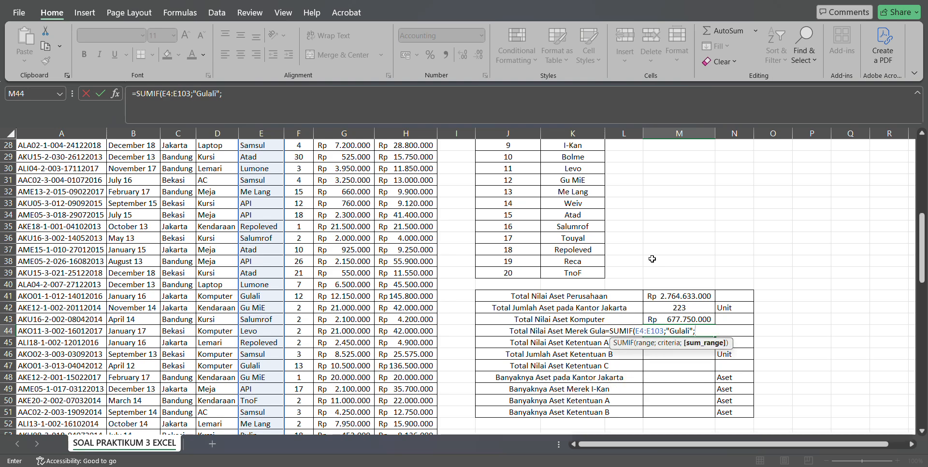
scroll(412, 235, "up", 9)
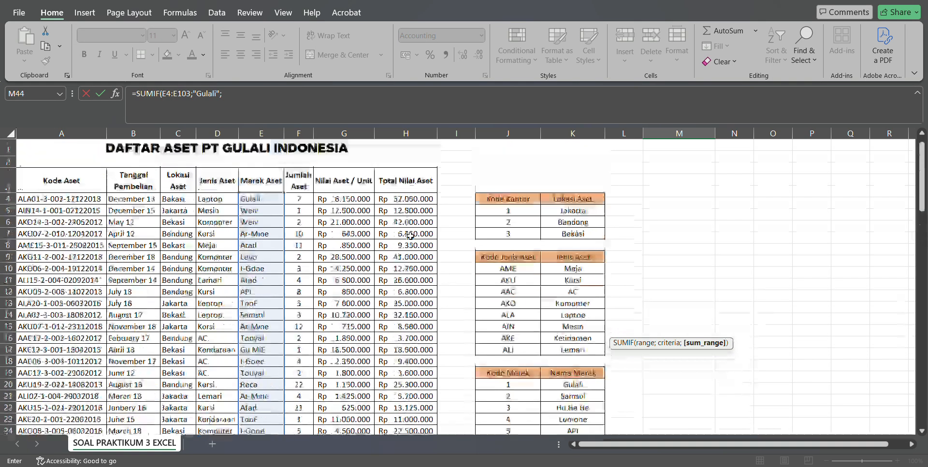
left_click(413, 200)
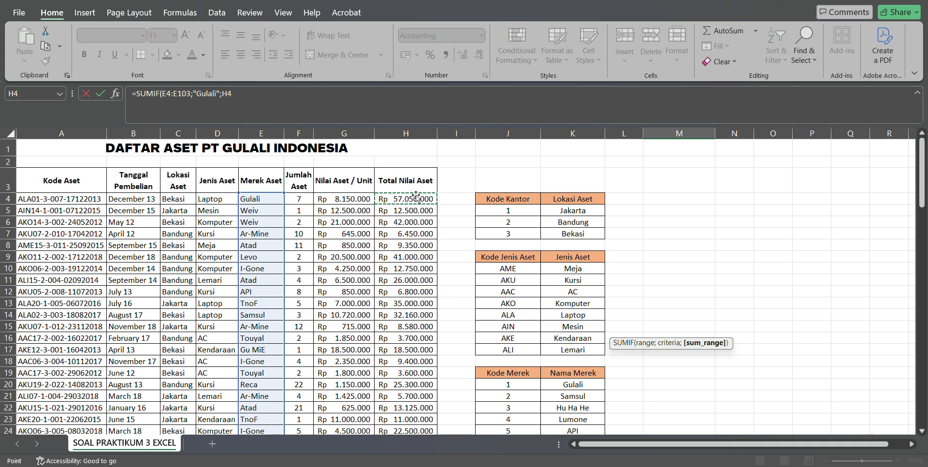
key("Escape")
scroll(676, 242, "down", 8)
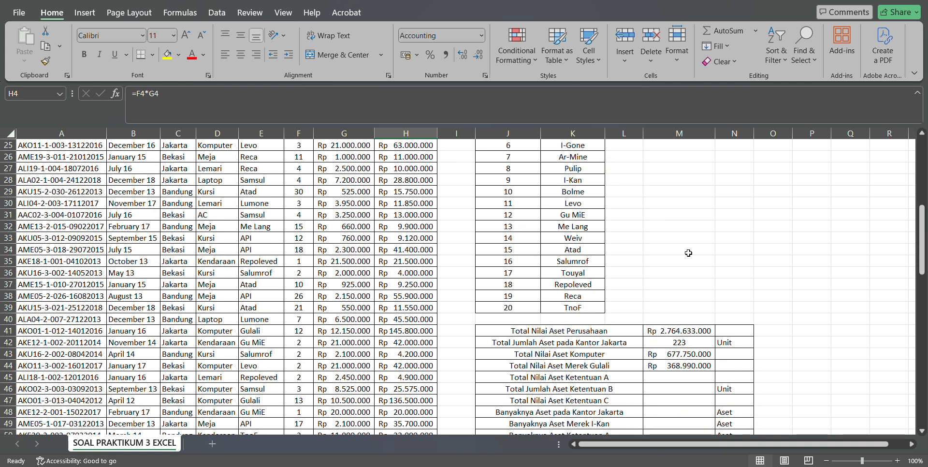
Replace the sum range of the SUMIF formula in M44 with Total Nilai Aset cells H4:H103.
left_click(700, 369)
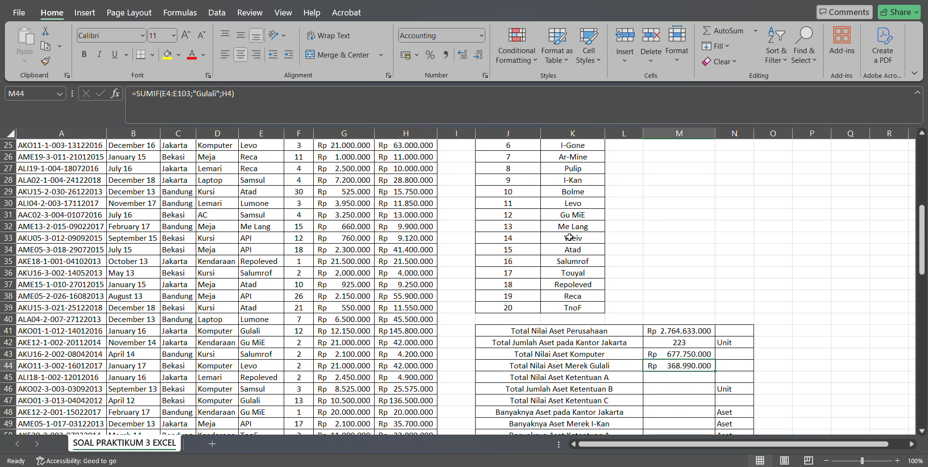
left_click(231, 97)
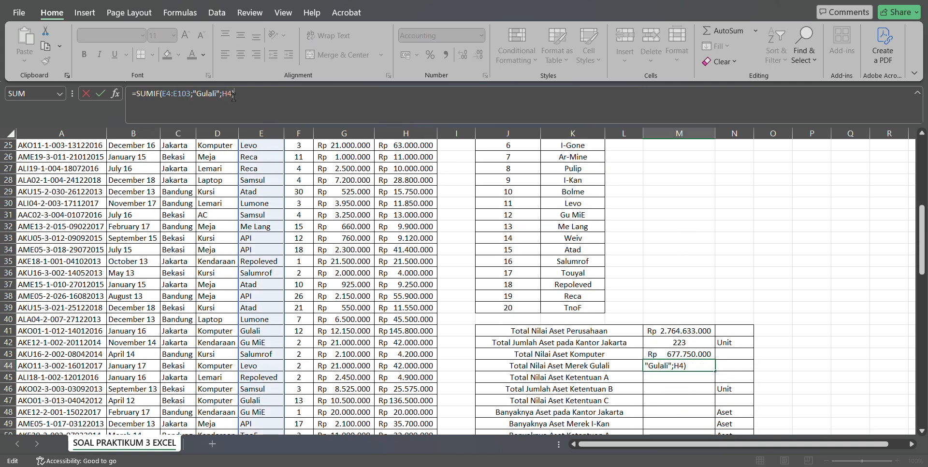
key("BackSpace")
key("BackSpace")
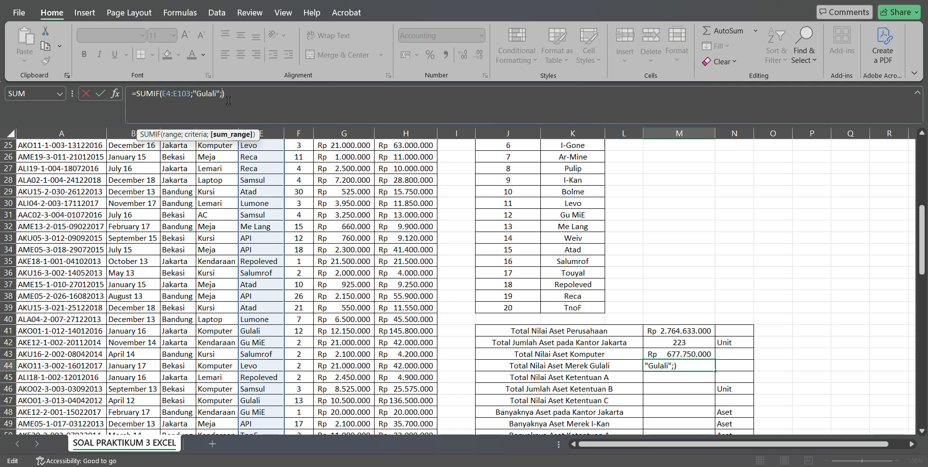
scroll(413, 152, "up", 8)
left_click(409, 198)
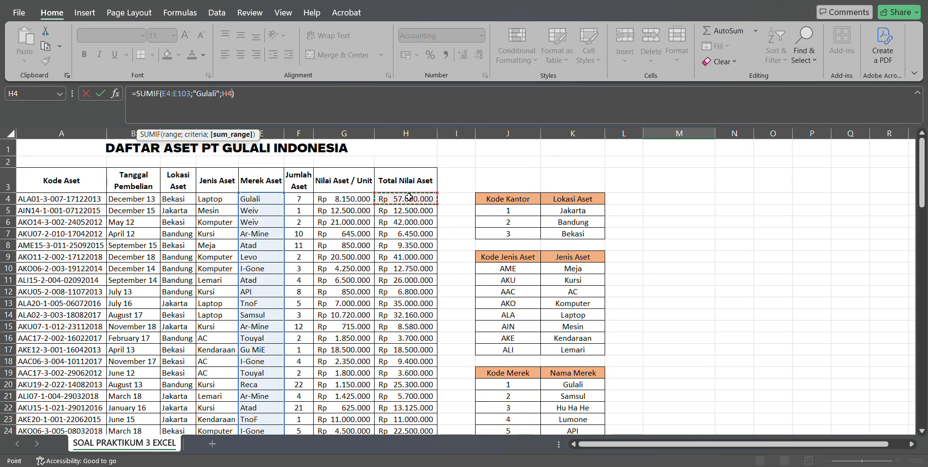
key("ctrl+shift+Down")
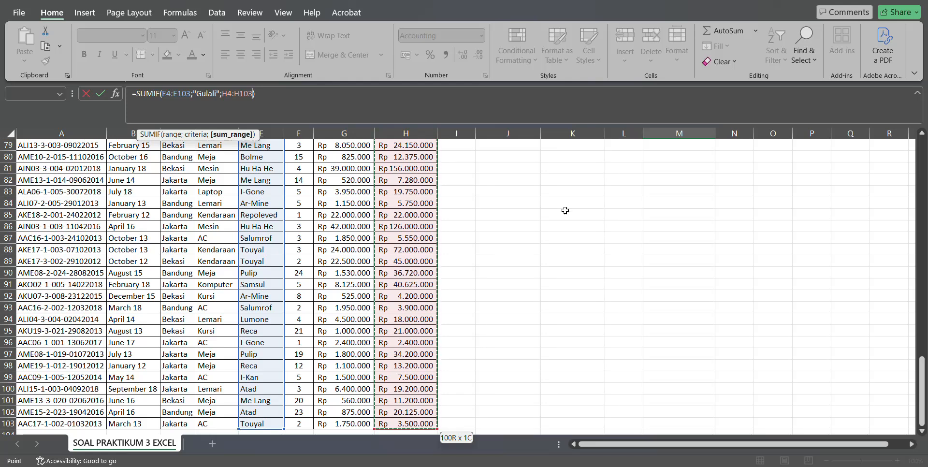
scroll(846, 250, "up", 7)
key("Return")
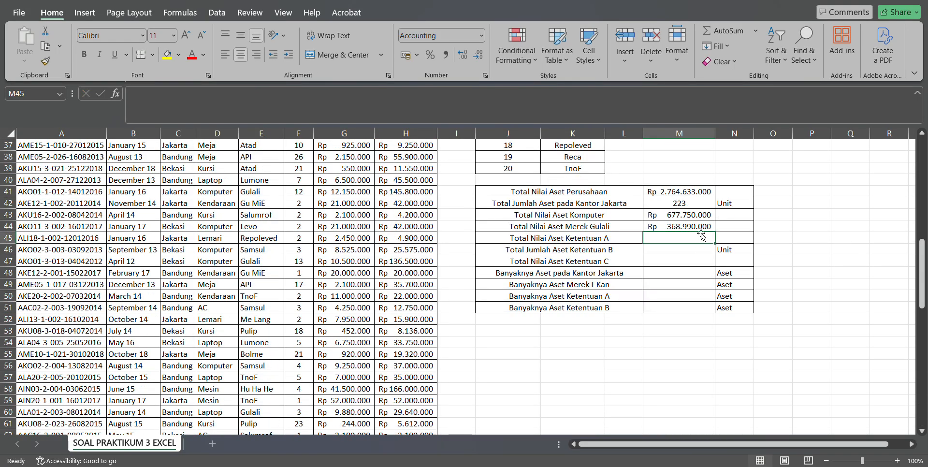
key("Up")
key("Down")
key("Down")
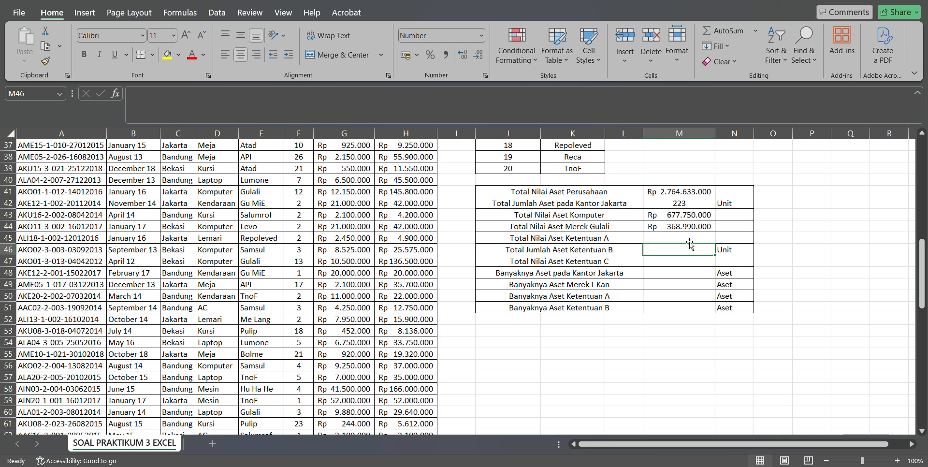
key("Up")
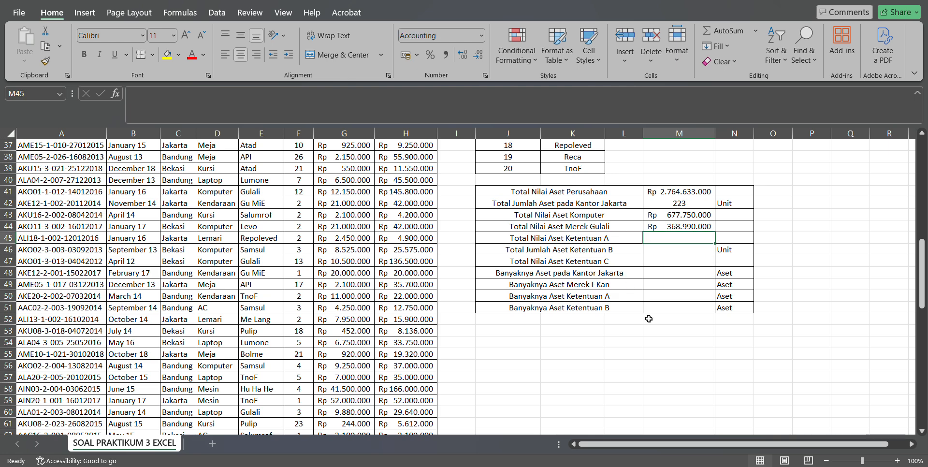
Switch to the PDF instructions beside the workbook and read the criteria for Total Nilai Aset Ketentuan A.
key("alt+Tab")
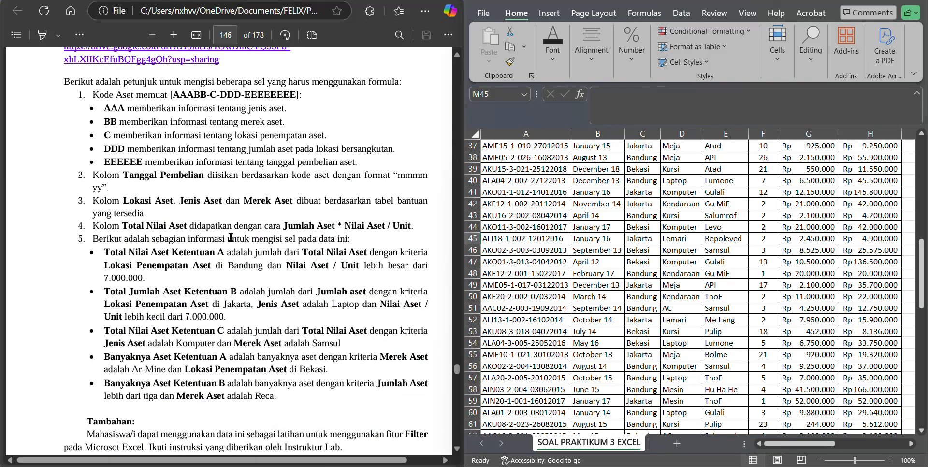
scroll(126, 194, "down", 1)
left_click_drag(126, 193, 377, 193)
left_click(282, 206)
left_click(188, 195)
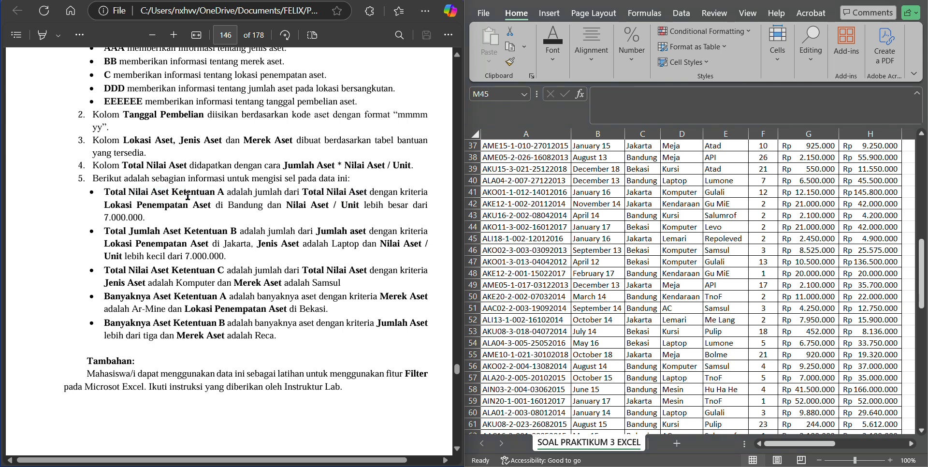
left_click_drag(102, 204, 254, 211)
left_click(284, 257)
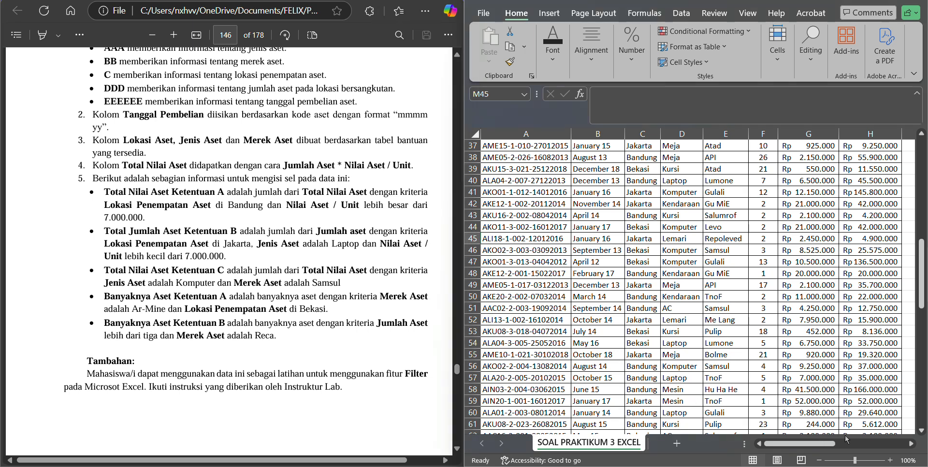
Begin a SUMIFS formula in M45 of the workbook for Total Nilai Aset Ketentuan A.
left_click_drag(835, 444, 888, 451)
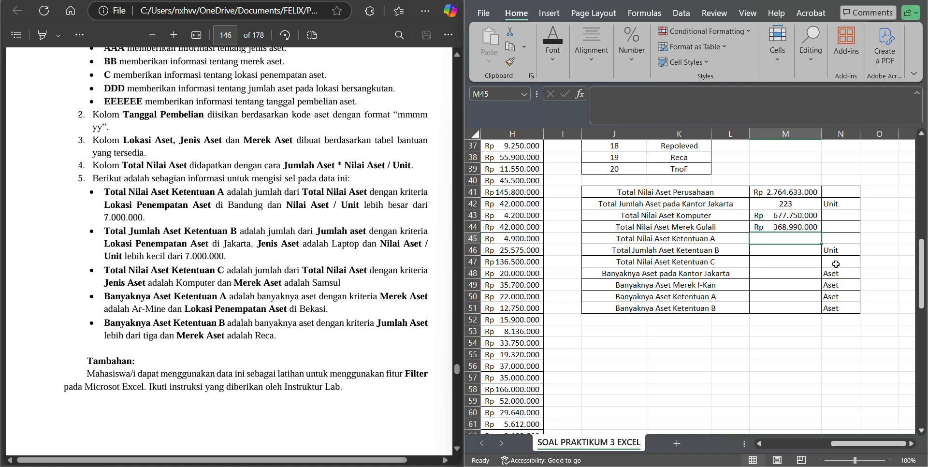
left_click(752, 112)
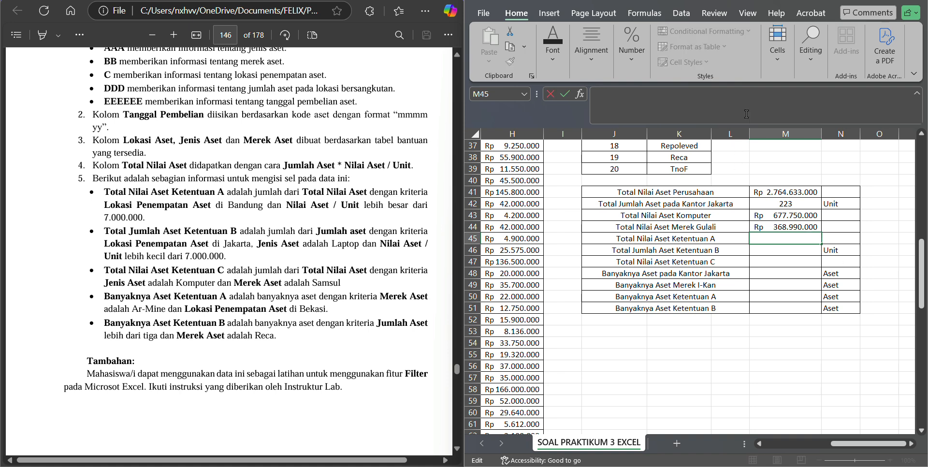
type("=sumif")
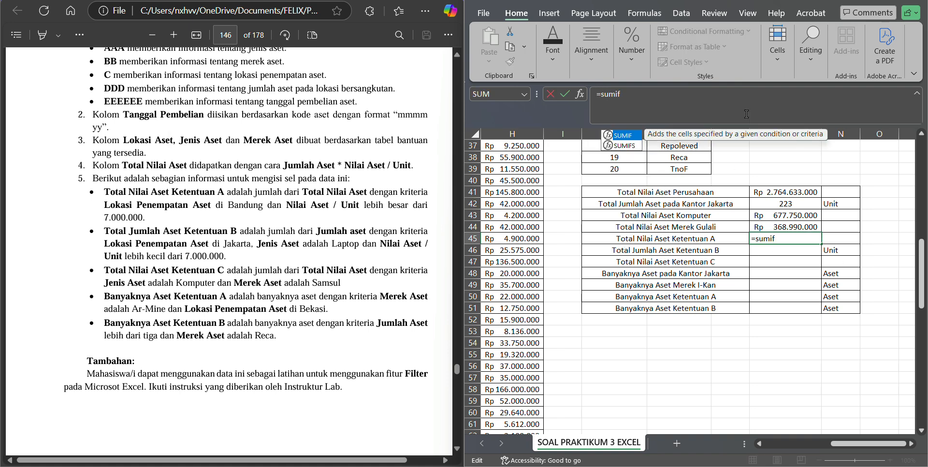
type("s")
key("Tab")
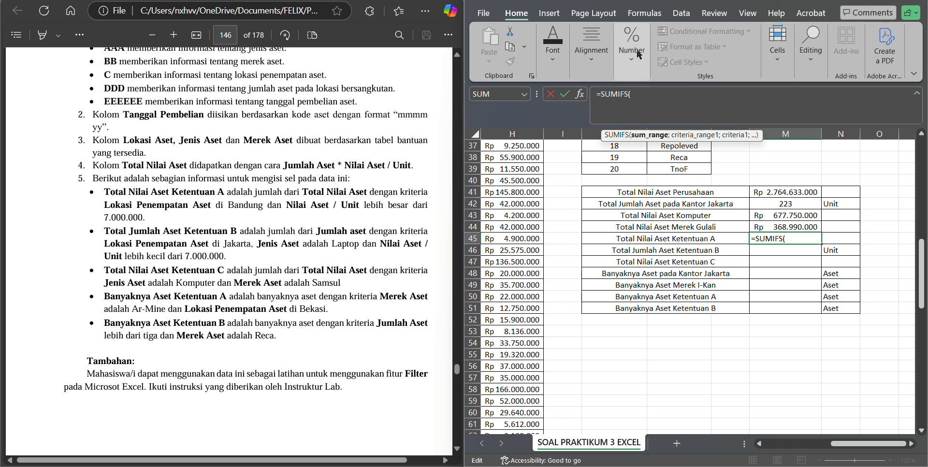
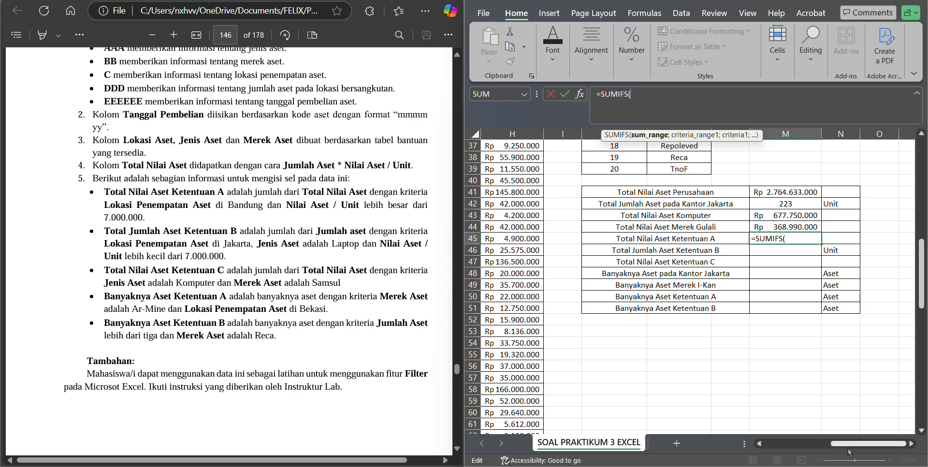
Set Total Nilai Aset cells H4:H103 as the sum range of the SUMIFS formula in M45.
left_click_drag(850, 443, 742, 428)
scroll(823, 281, "up", 12)
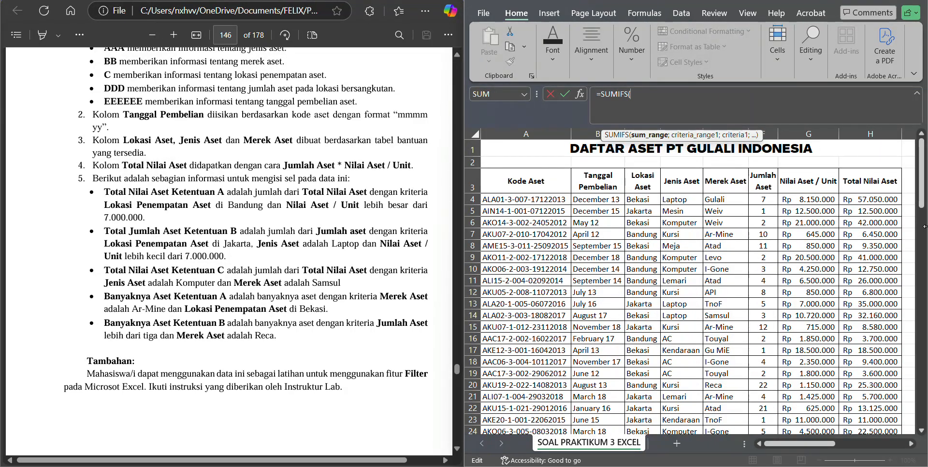
left_click(853, 199)
key("ctrl+shift+Down")
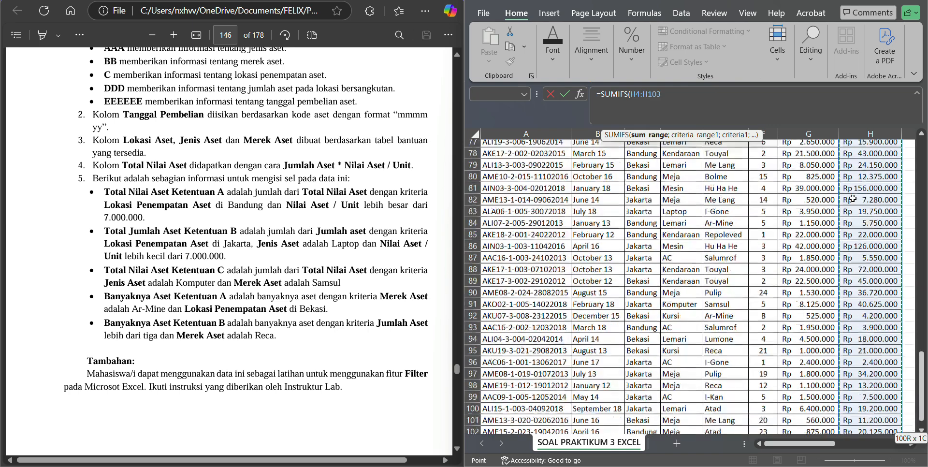
Add Lokasi Aset cells C4:C103 with the criterion "Bandung" as the first condition of the SUMIFS formula in M45.
type(";")
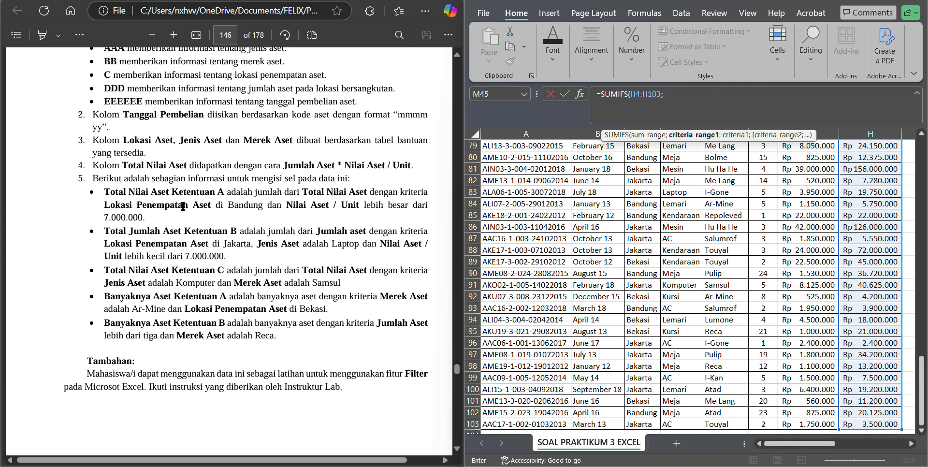
scroll(540, 183, "up", 12)
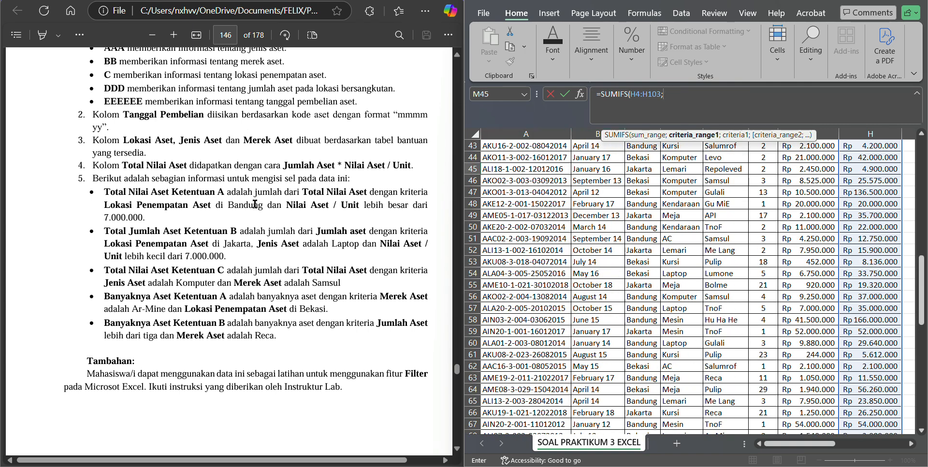
scroll(656, 197, "up", 14)
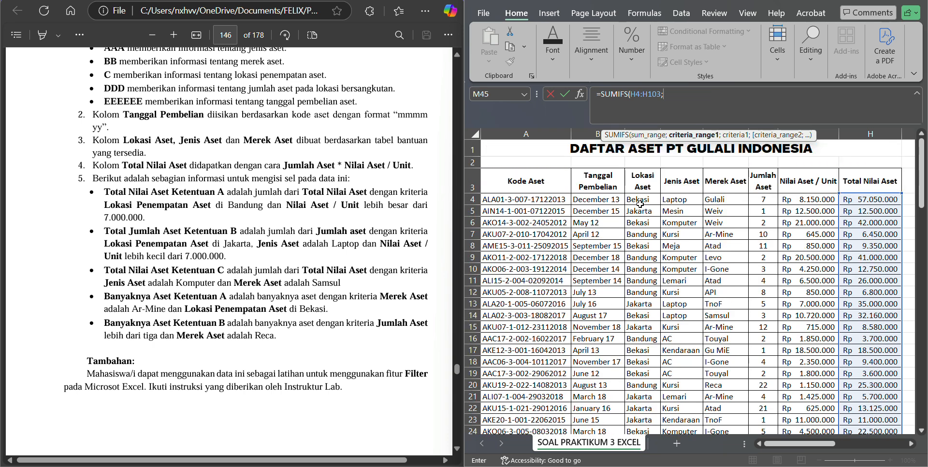
left_click(656, 197)
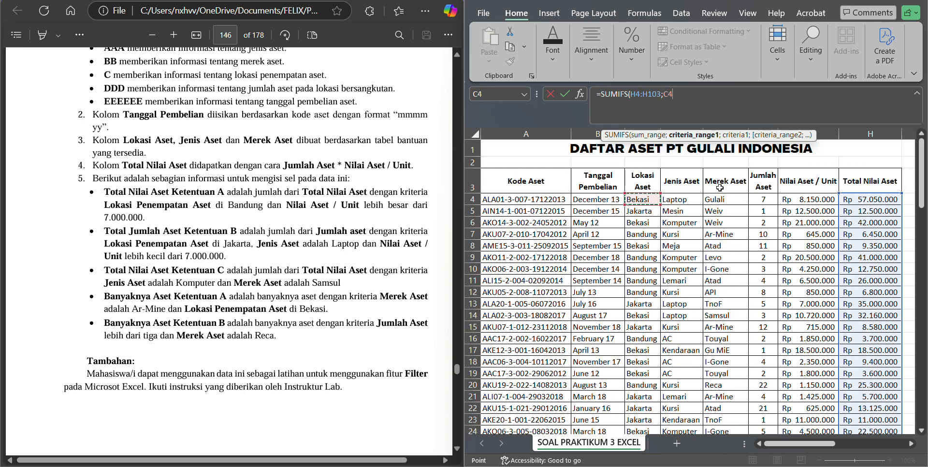
key("ctrl+shift+Down")
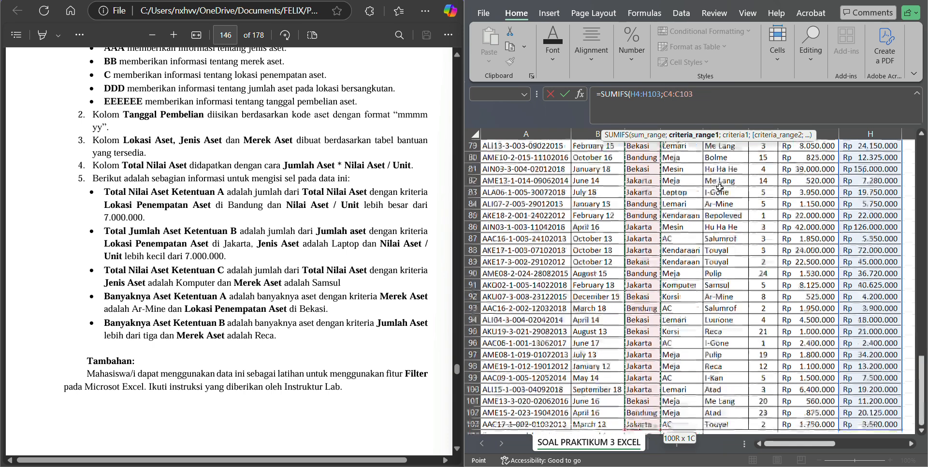
type(";\"Bandung")
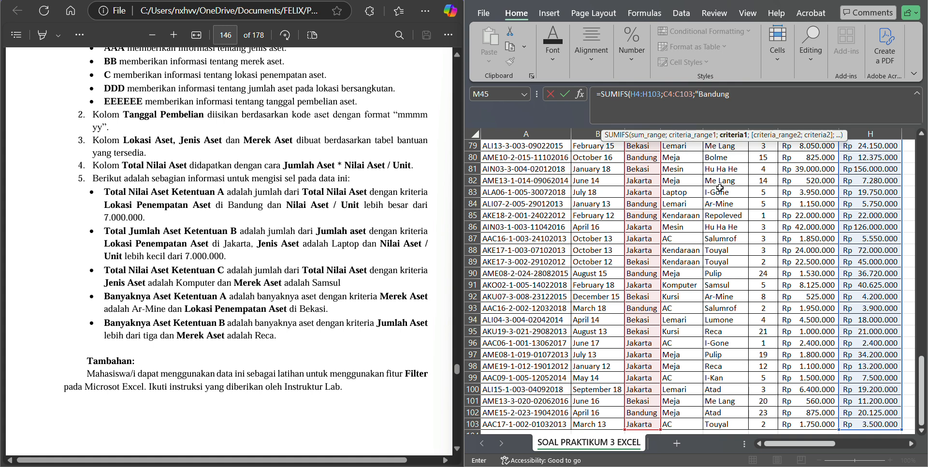
type("\";")
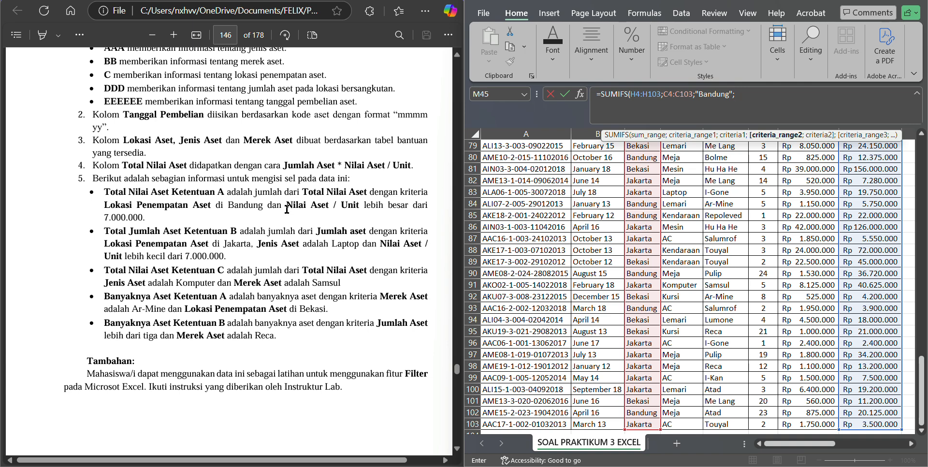
Set Nilai Aset / Unit cells G4:G103 as the second criteria range of the SUMIFS formula in M45.
scroll(583, 196, "up", 20)
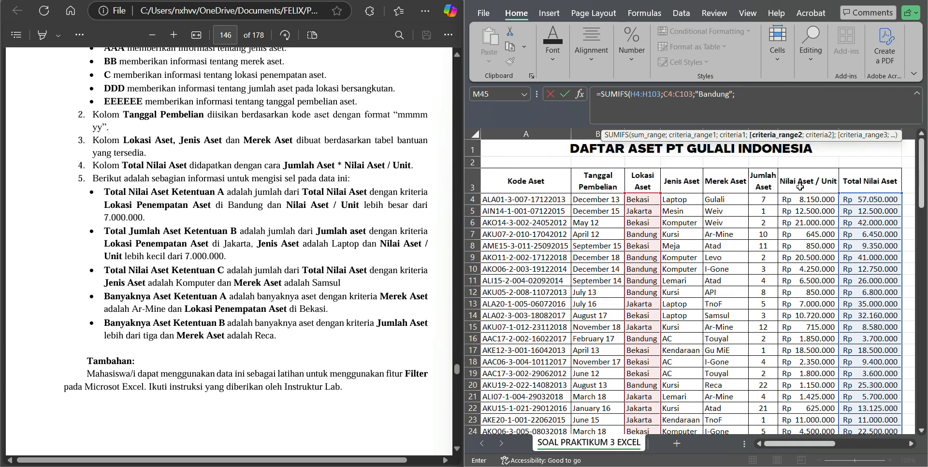
left_click(812, 201)
key("ctrl+shift+Down")
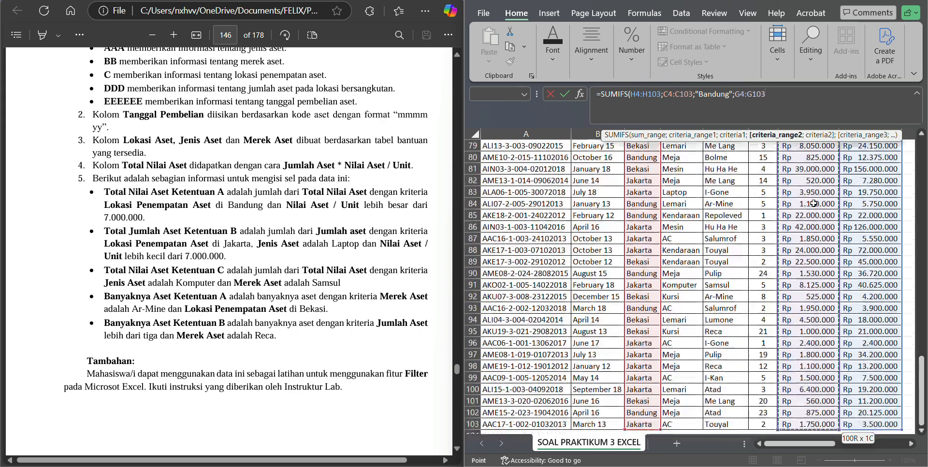
type(";")
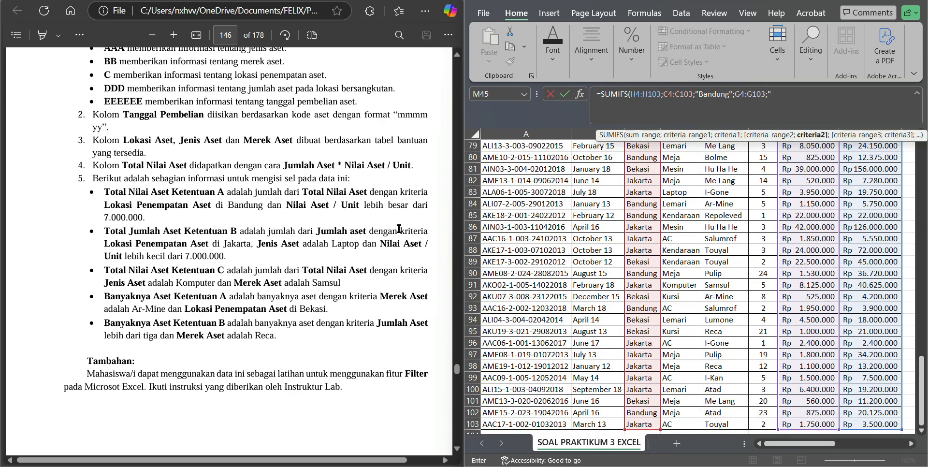
Enter ">7000000" as the second criterion and complete the SUMIFS formula in M45.
type("\"")
type(">")
type("7000")
type(",000")
key("BackSpace")
key("BackSpace")
key("BackSpace")
key("BackSpace")
key("BackSpace")
key("BackSpace")
type("0000")
key("End")
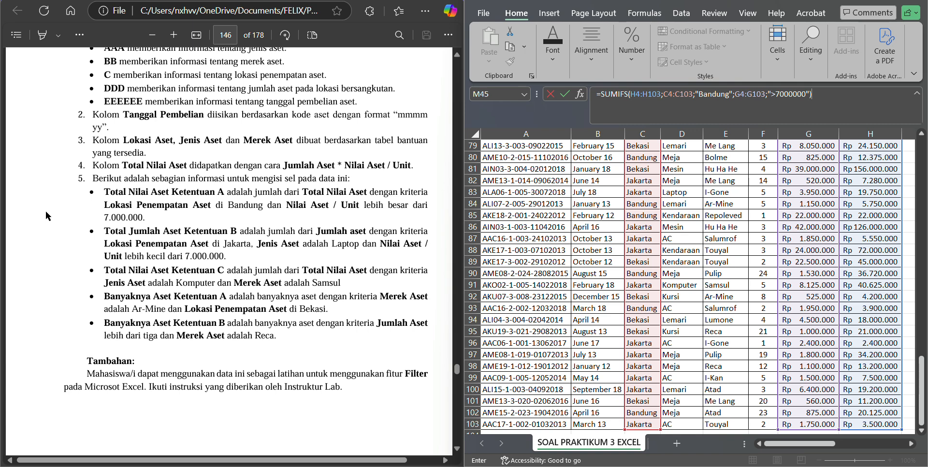
key("Return")
Read the criteria for Total Jumlah Aset Ketentuan B in the PDF instructions.
scroll(46, 210, "up", 4)
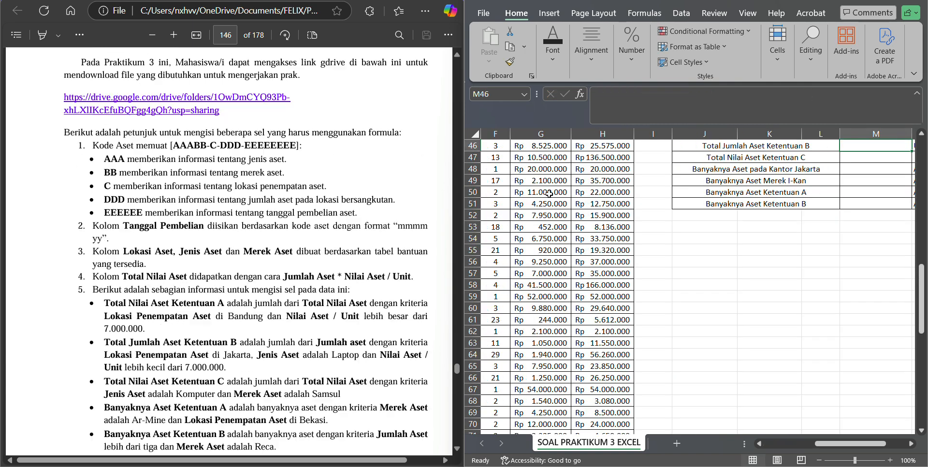
scroll(623, 176, "up", 4)
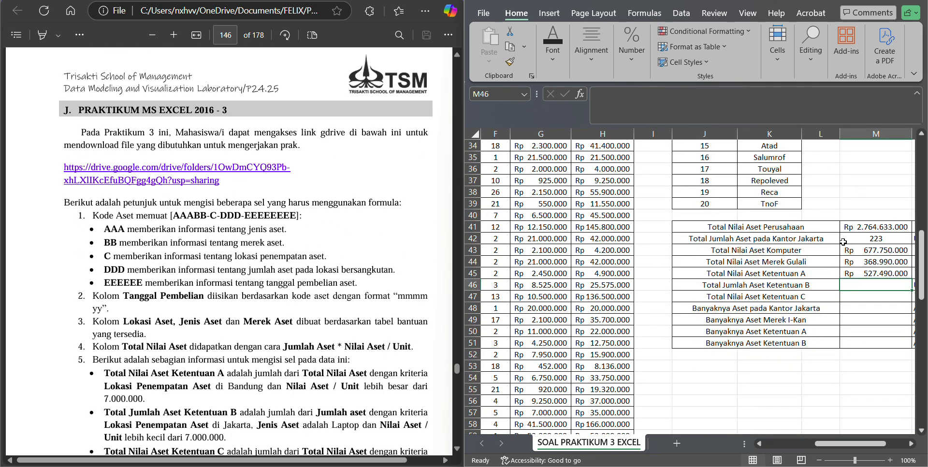
scroll(150, 271, "down", 3)
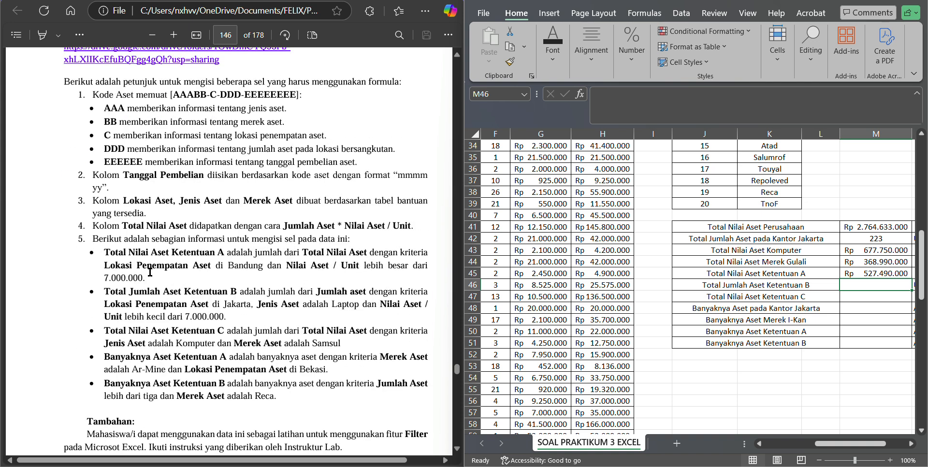
left_click_drag(139, 292, 346, 292)
left_click(363, 326)
left_click(312, 320)
left_click_drag(276, 295, 342, 297)
left_click(293, 314)
left_click_drag(103, 303, 208, 317)
left_click(266, 334)
left_click(374, 320)
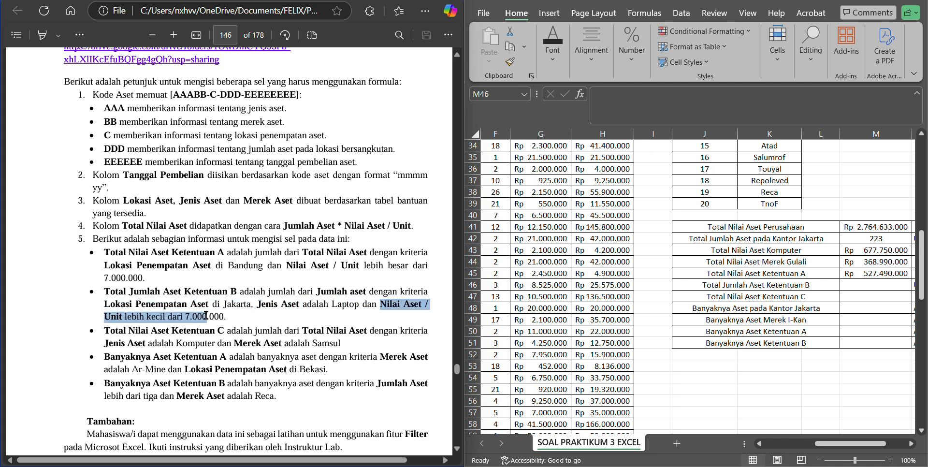
left_click(239, 346)
Start a SUMIFS formula in M46 of the workbook with Jumlah Aset cells F4:F103 as the sum range.
left_click(778, 362)
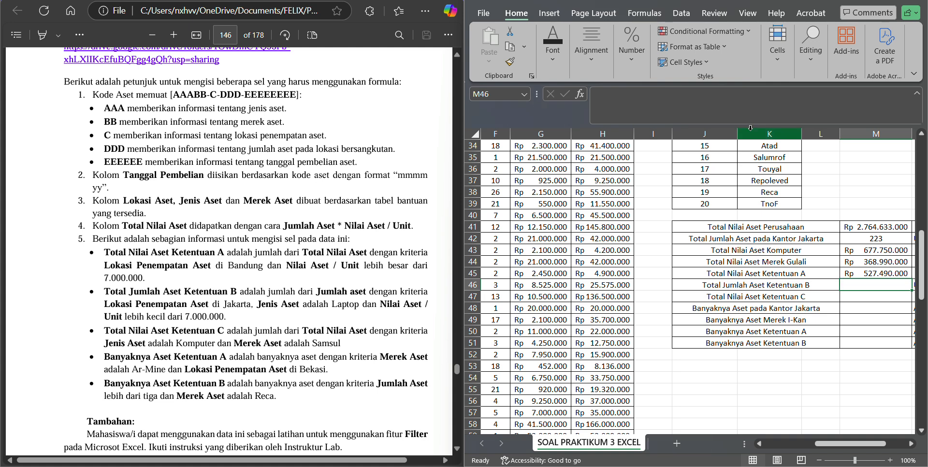
left_click(712, 115)
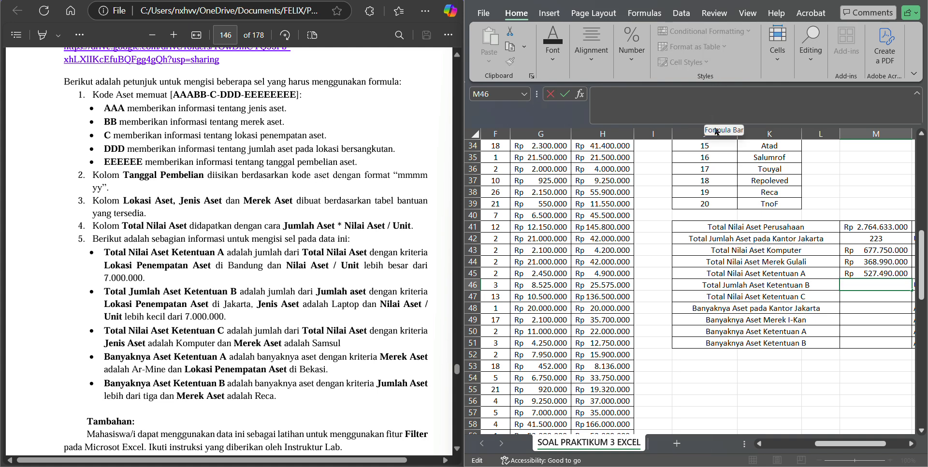
type("=sumifs")
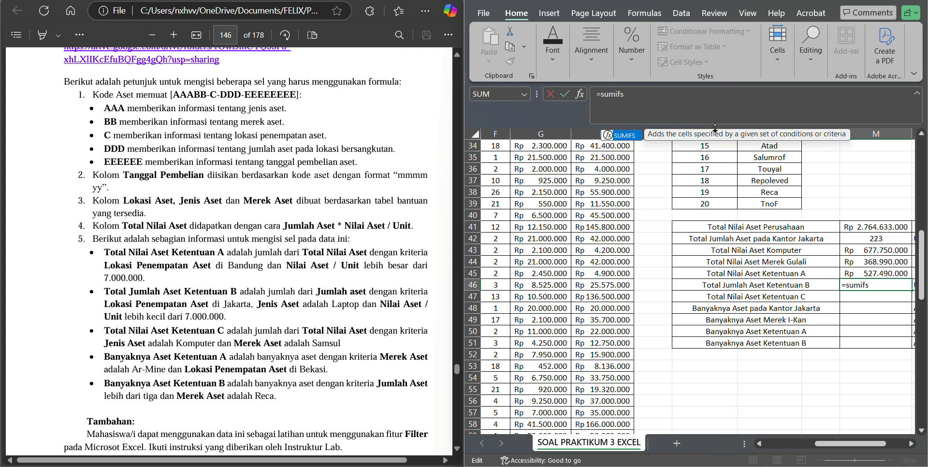
key("Tab")
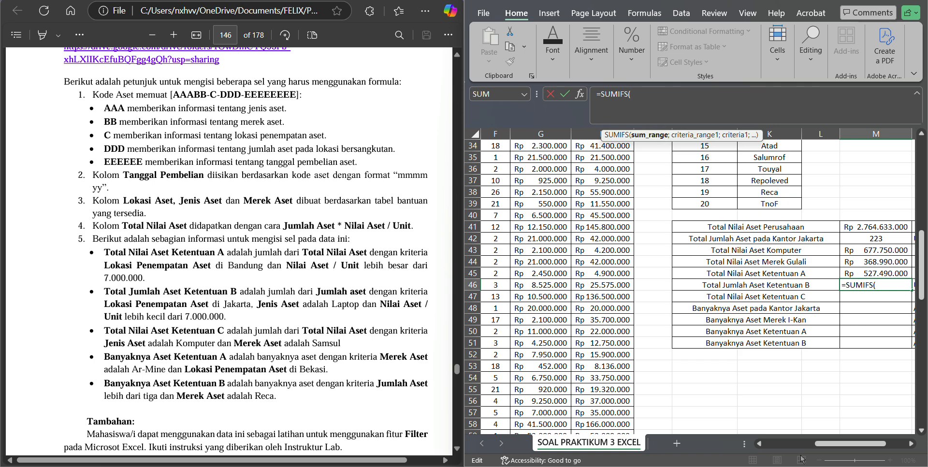
scroll(822, 425, "up", 11)
scroll(821, 425, "left", 3)
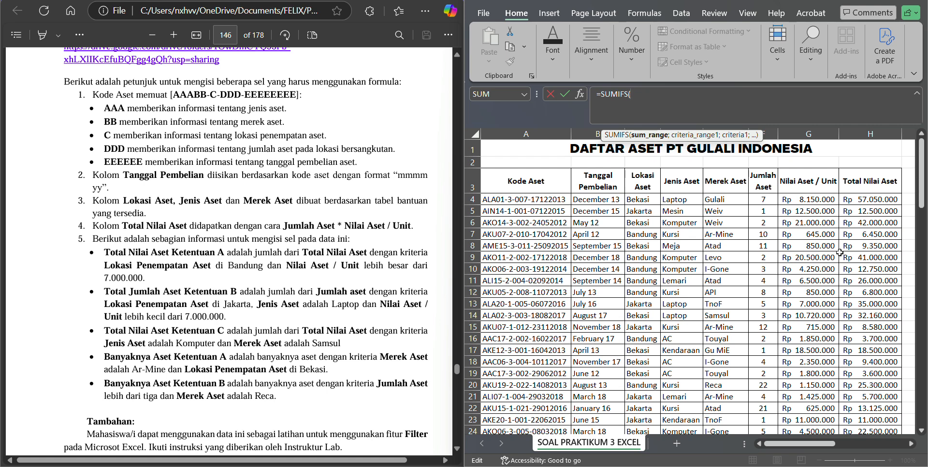
left_click(766, 198)
key("ctrl+shift+Down")
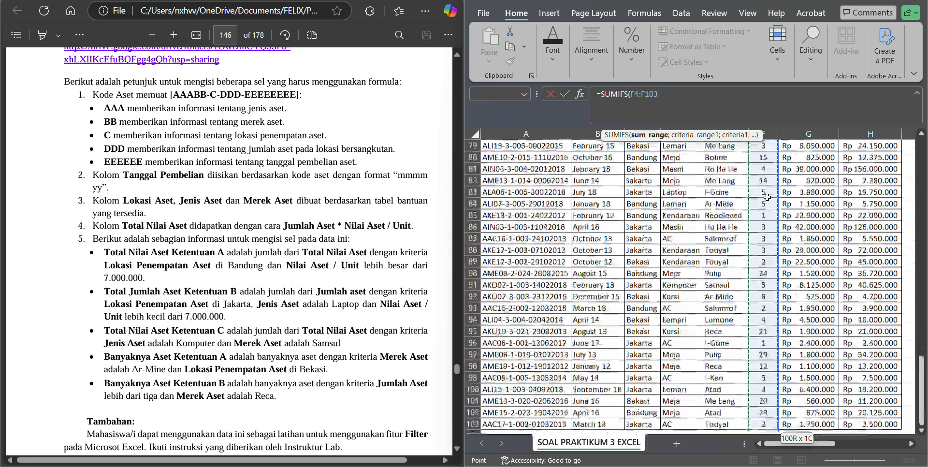
Add Lokasi Aset cells C4:C103 with the criterion "Jakarta" as the first condition of the SUMIFS formula in M46.
type(";")
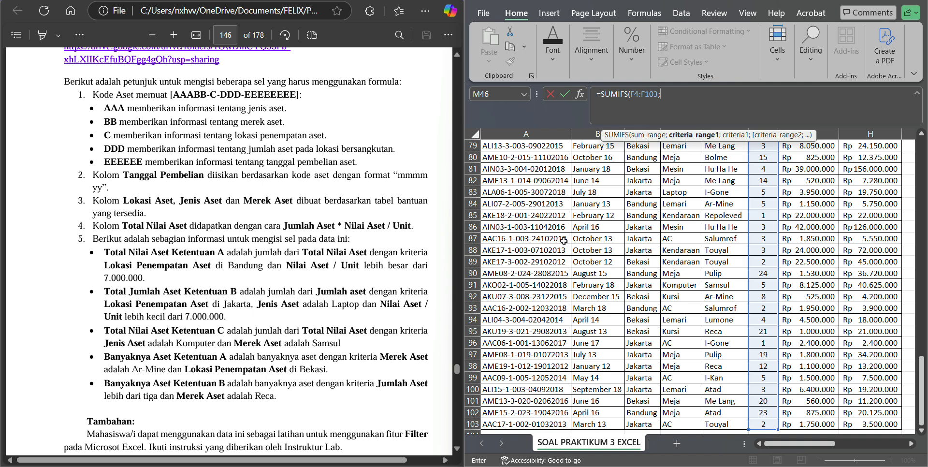
scroll(674, 205, "up", 20)
scroll(674, 205, "up", 1)
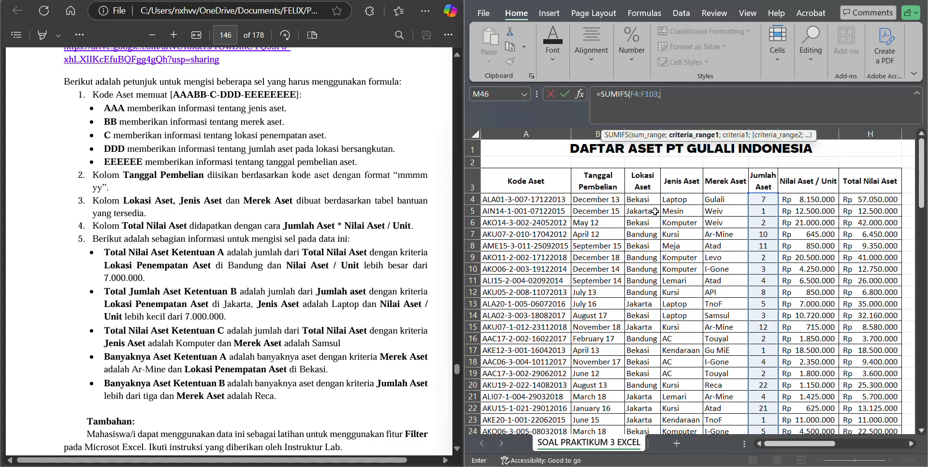
left_click(655, 200)
key("ctrl+shift+Down")
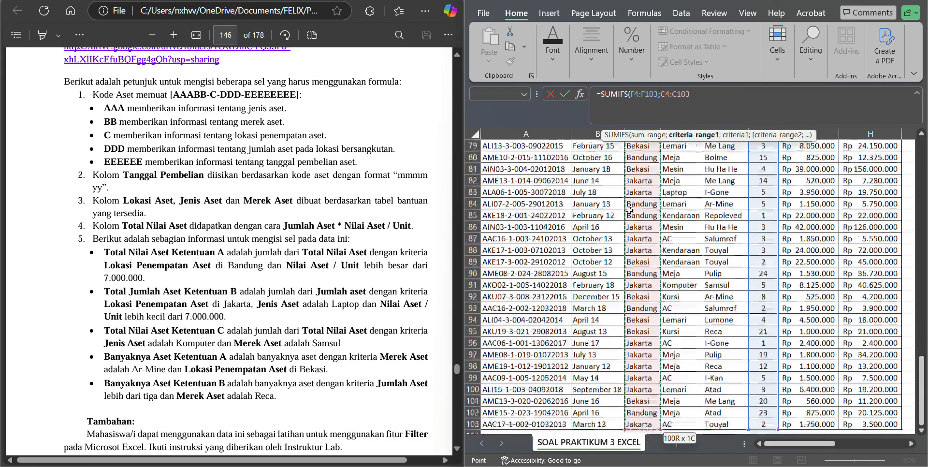
type(";\"Jakarta")
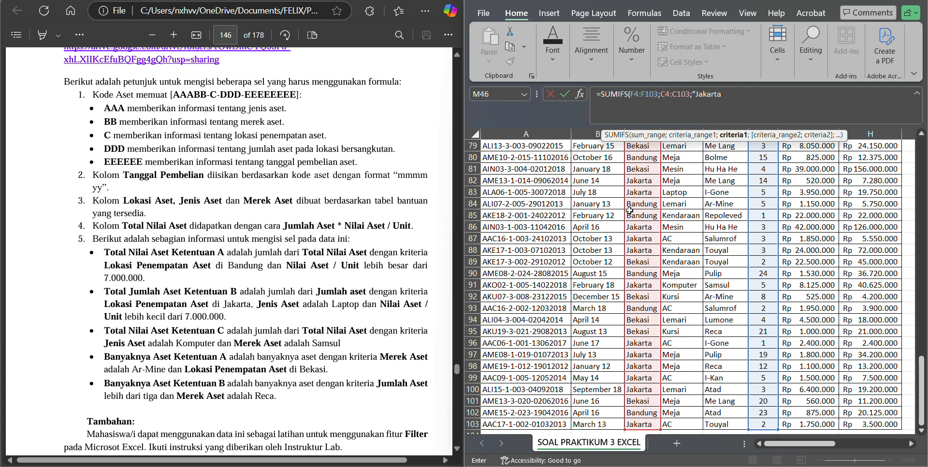
type("\":")
key("BackSpace")
type(";")
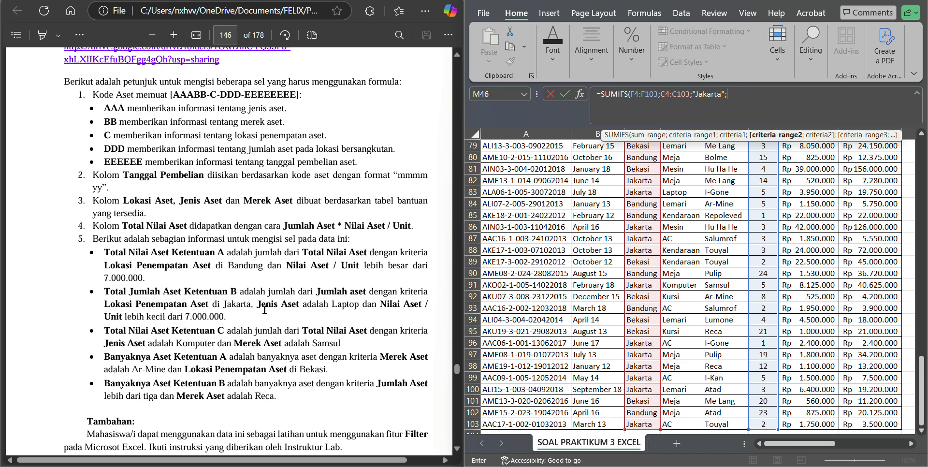
Add Jenis Aset cells D4:D103 with the criterion "Laptop" as the second condition of the SUMIFS formula in M46.
scroll(813, 203, "up", 20)
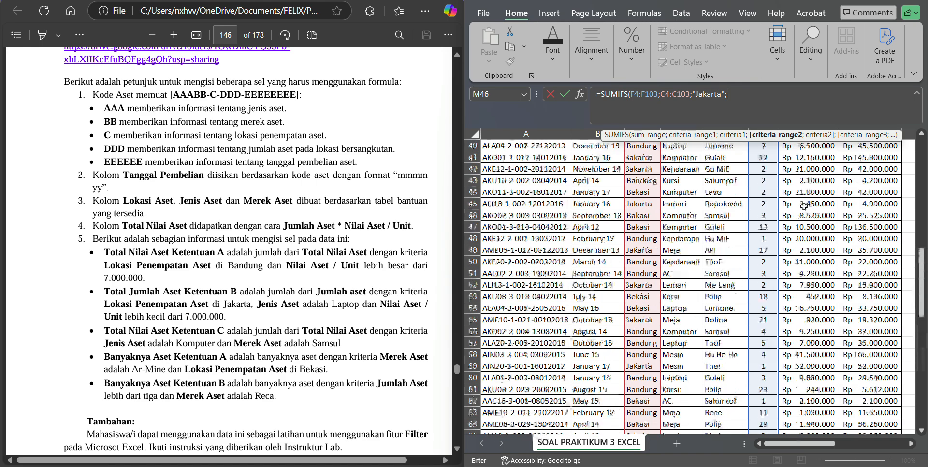
left_click(692, 202)
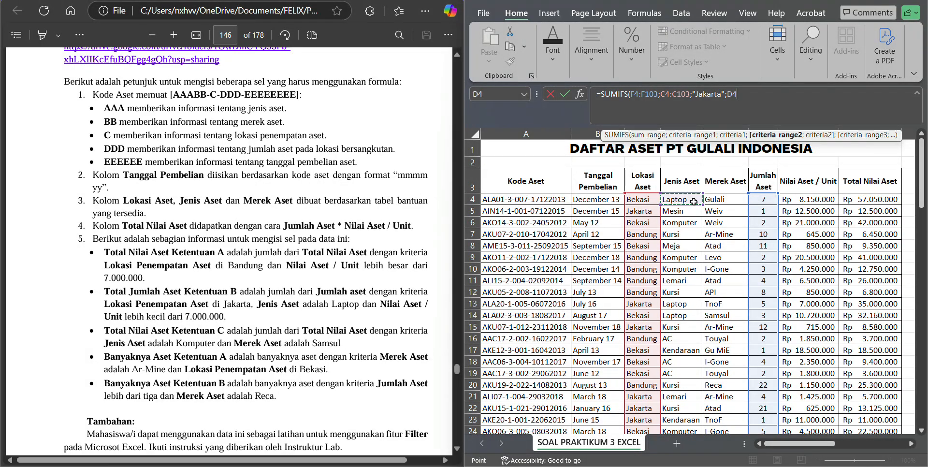
key("ctrl+shift+Down")
type(";\"Laptop")
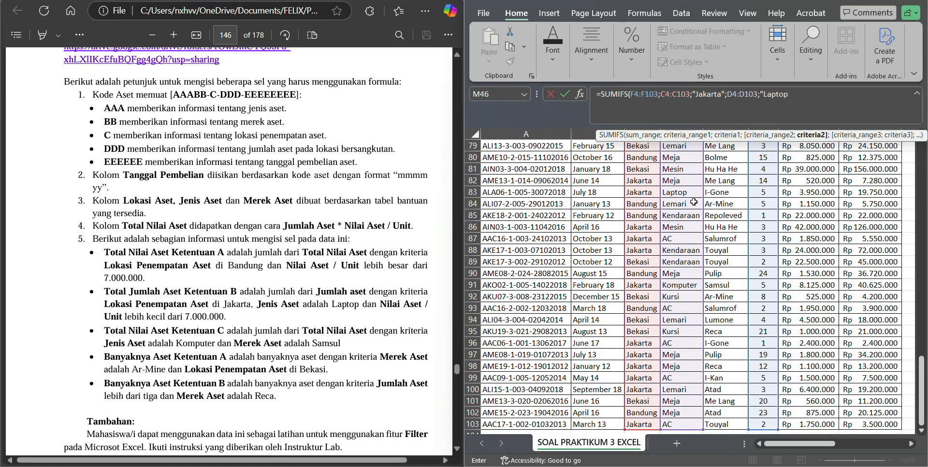
type("\";")
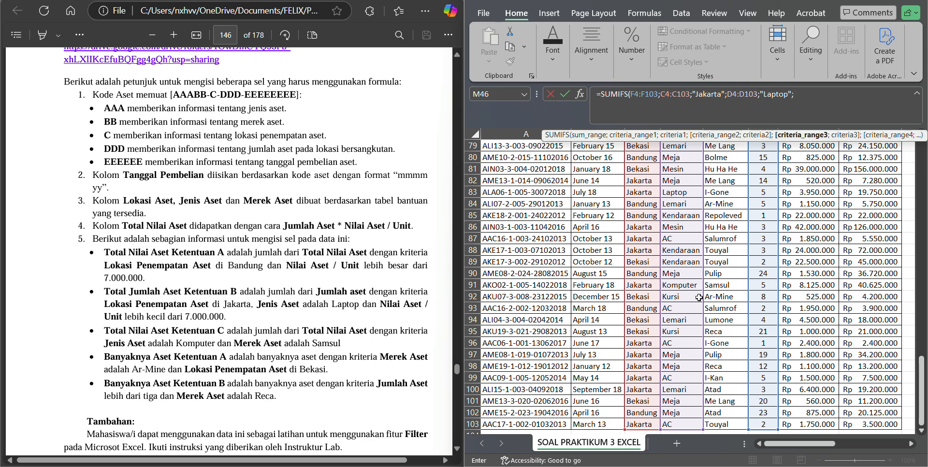
Add Nilai Aset / Unit cells G4:G103 with the criterion "<7000000" as the third condition and complete the SUMIFS formula in M46.
scroll(798, 300, "up", 7)
scroll(798, 300, "up", 19)
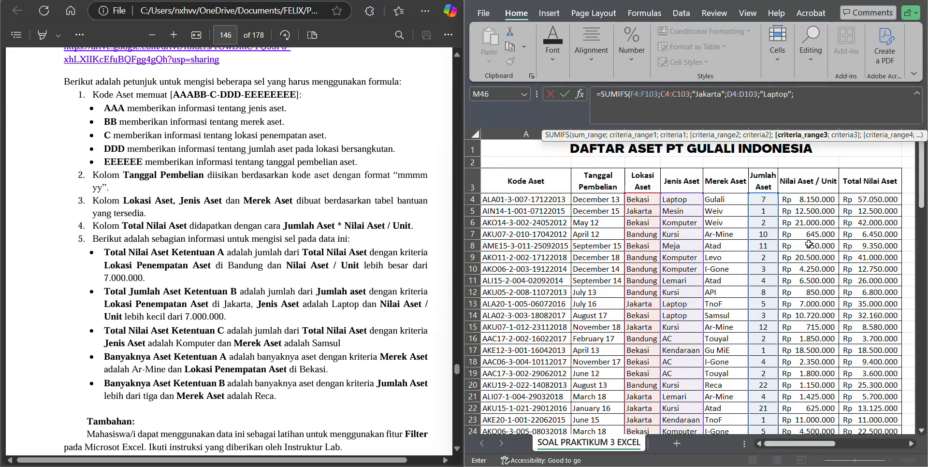
left_click(817, 197)
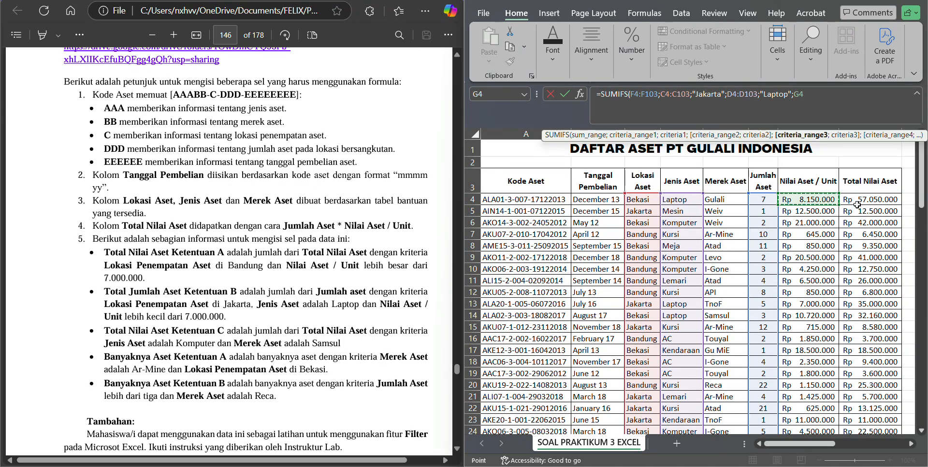
key("ctrl+shift+Down")
type(";\"<700")
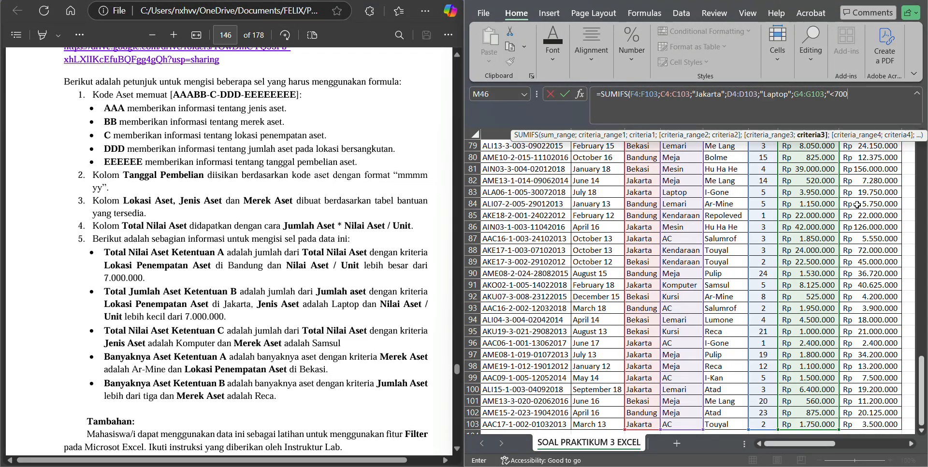
type("0000\")")
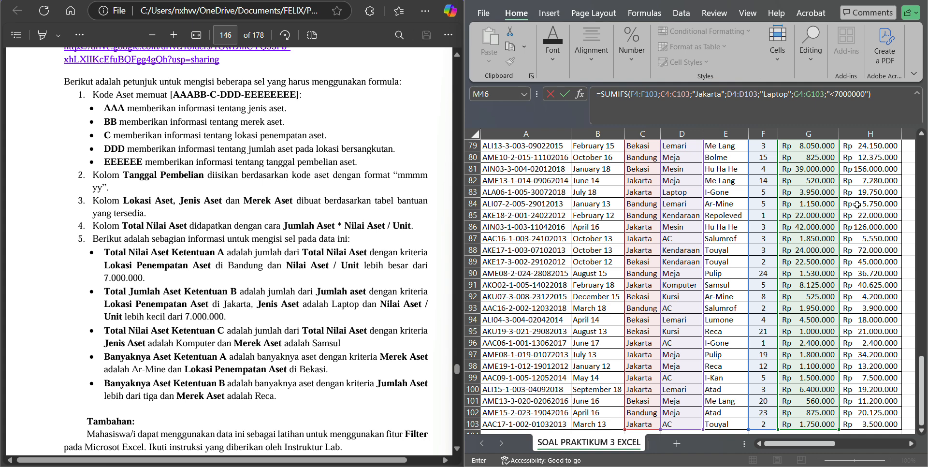
key("Return")
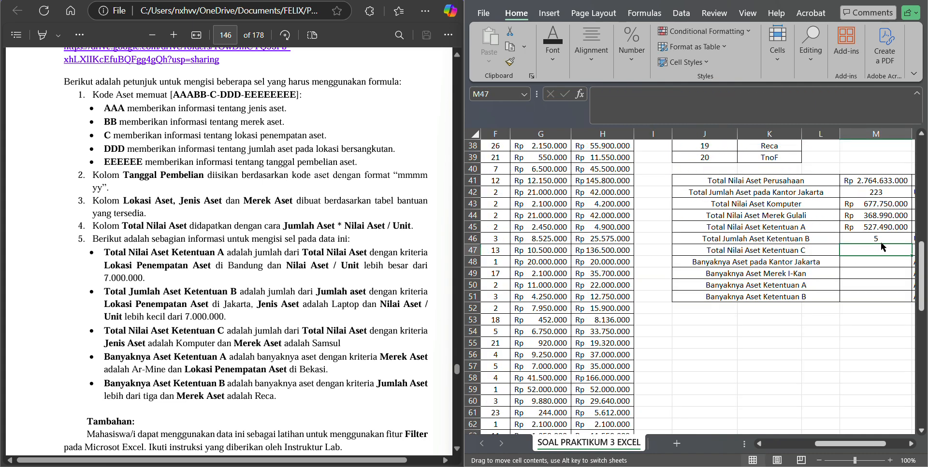
left_click(882, 241)
left_click(880, 256)
left_click(893, 240)
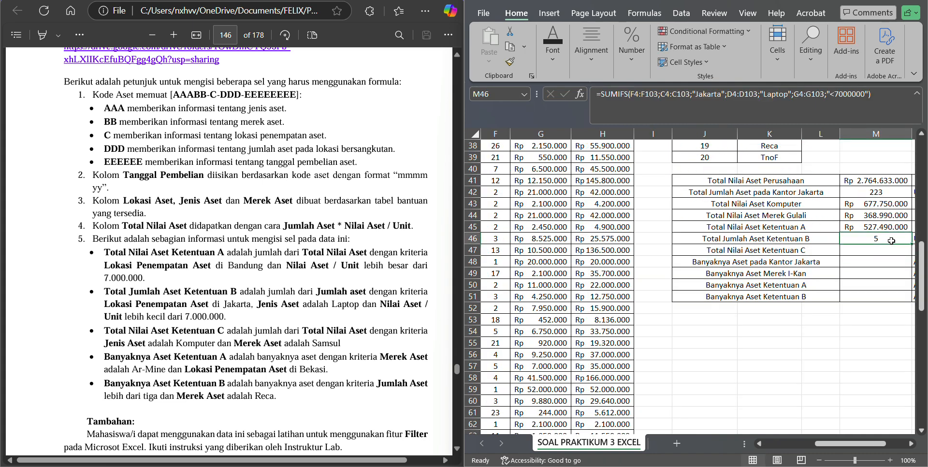
Start a SUMIFS formula in M47 with Total Nilai Aset cells H4:H103 as the sum range.
left_click(869, 250)
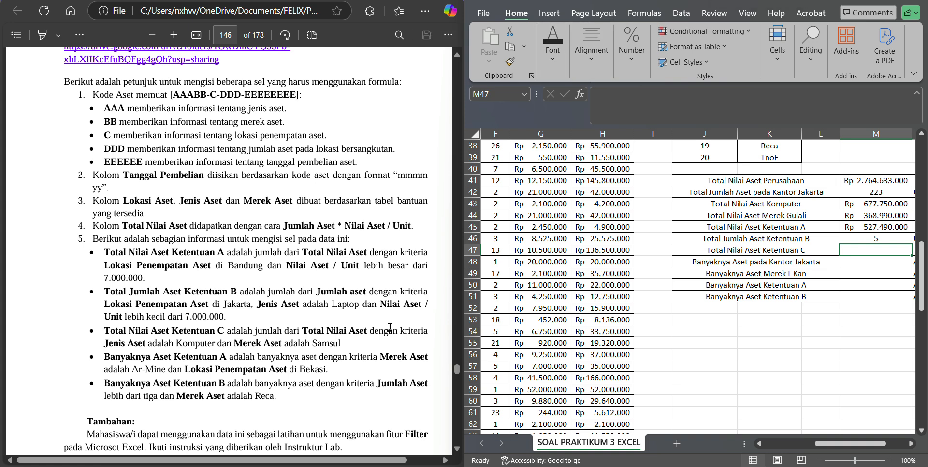
scroll(387, 324, "down", 3)
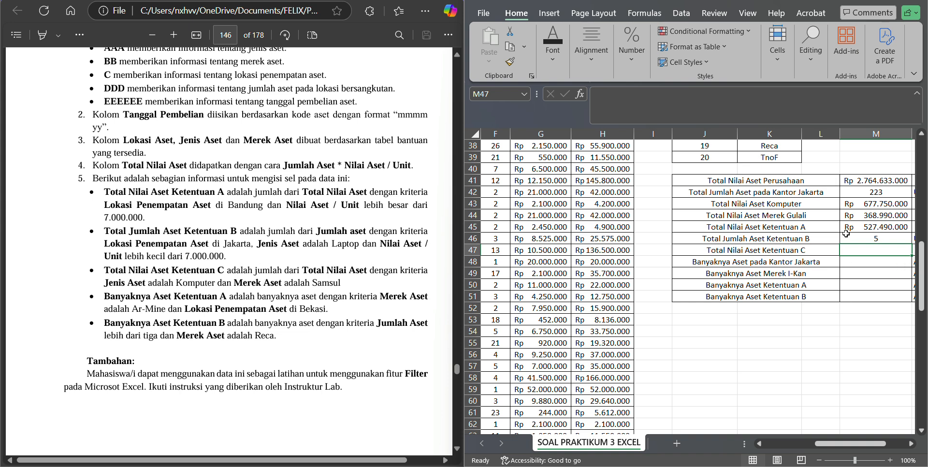
type("=")
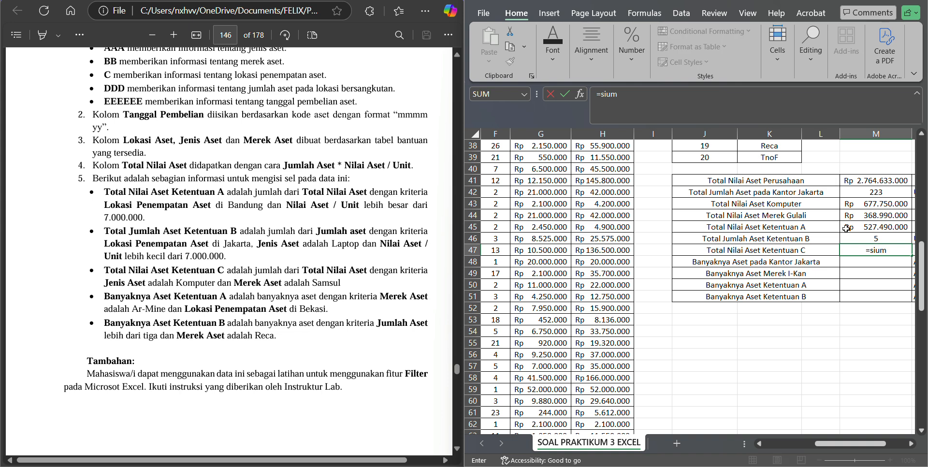
type("sum")
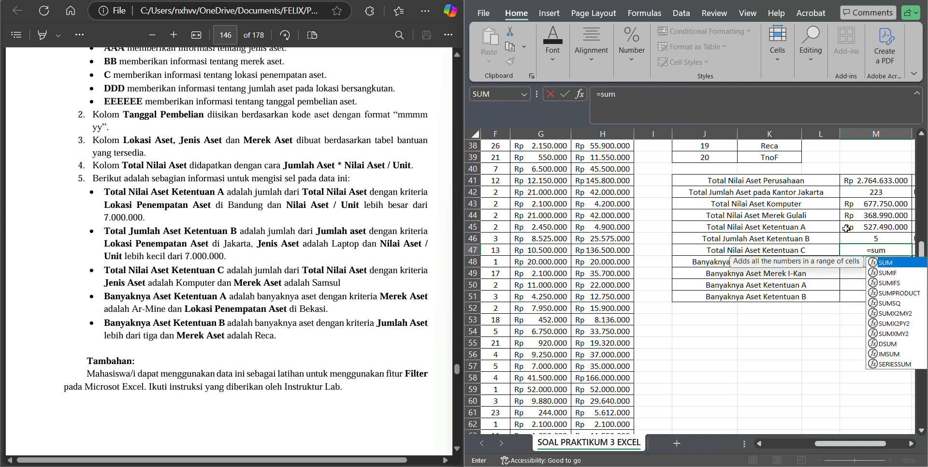
type("ifs")
key("Tab")
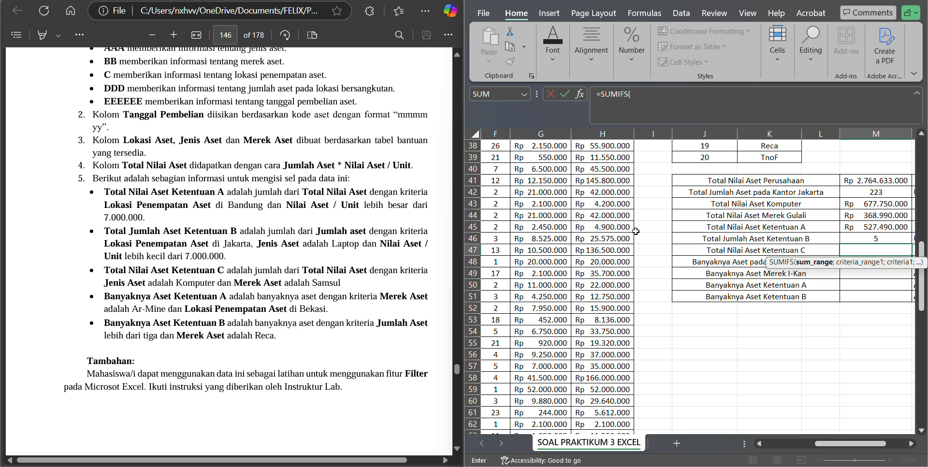
scroll(635, 230, "up", 12)
left_click(612, 200)
key("ctrl+shift+Down")
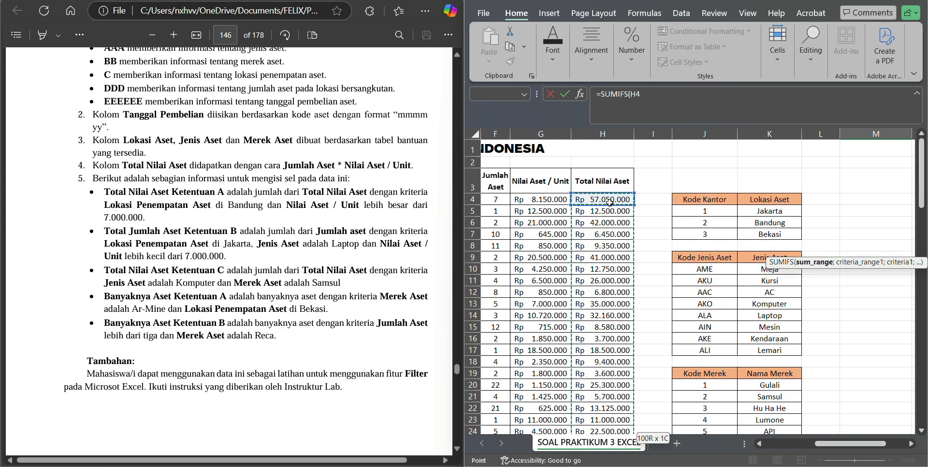
type(";")
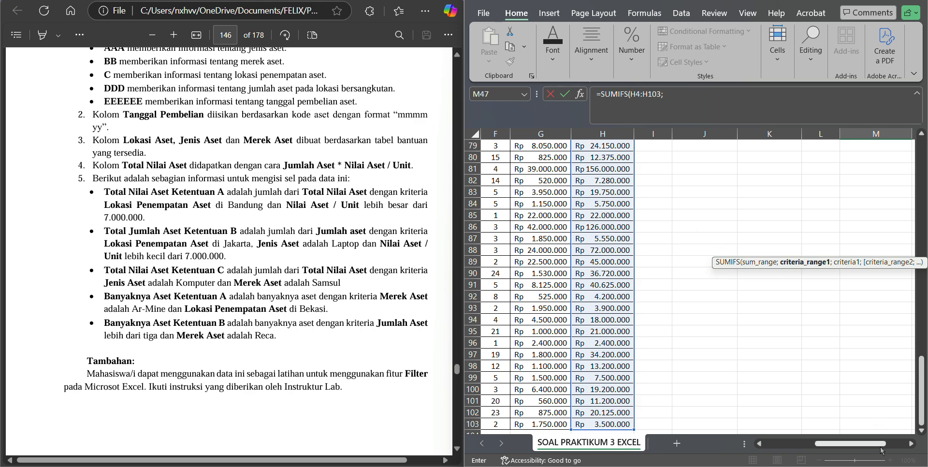
Add Jenis Aset cells D4:D103 with the criterion "Komputer" as the first condition of the SUMIFS formula in M47.
left_click_drag(858, 445, 792, 444)
scroll(648, 186, "up", 14)
scroll(654, 182, "up", 12)
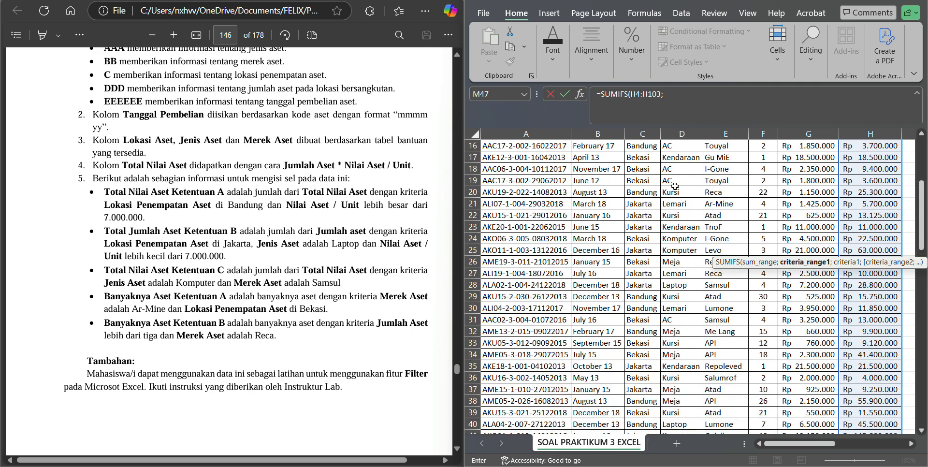
left_click(674, 200)
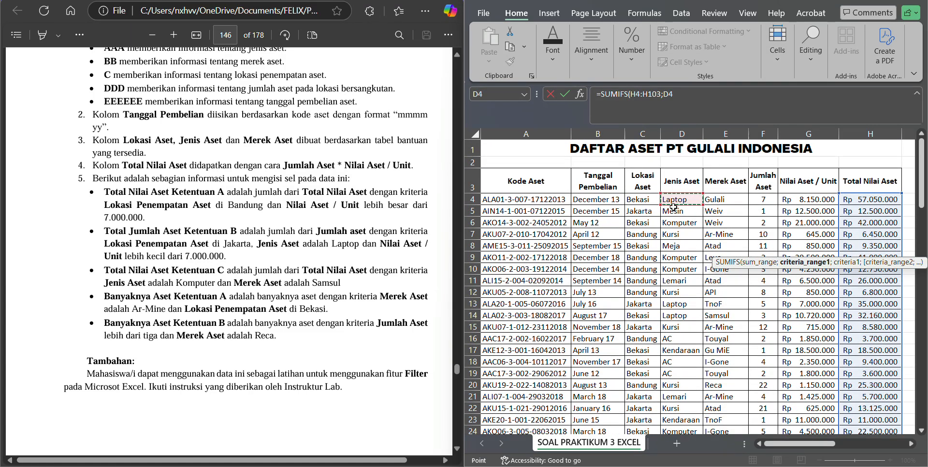
key("ctrl+shift+Down")
type(";")
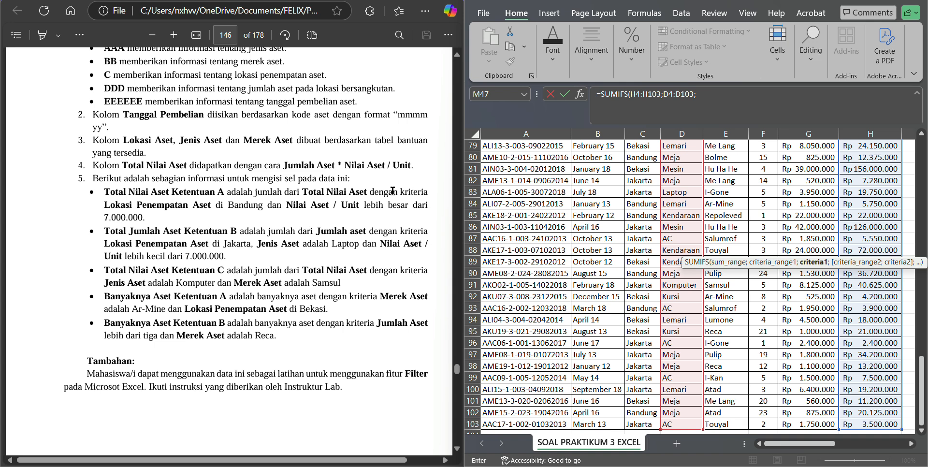
type("\"Komputer\";")
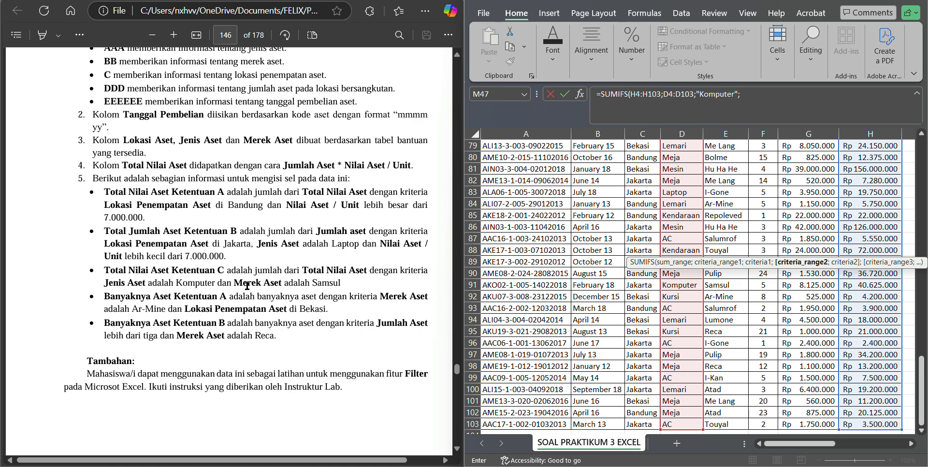
Add Merek Aset cells E4:E103 with the criterion "Samsul" as the second condition and complete the SUMIFS formula in M47.
scroll(733, 206, "up", 20)
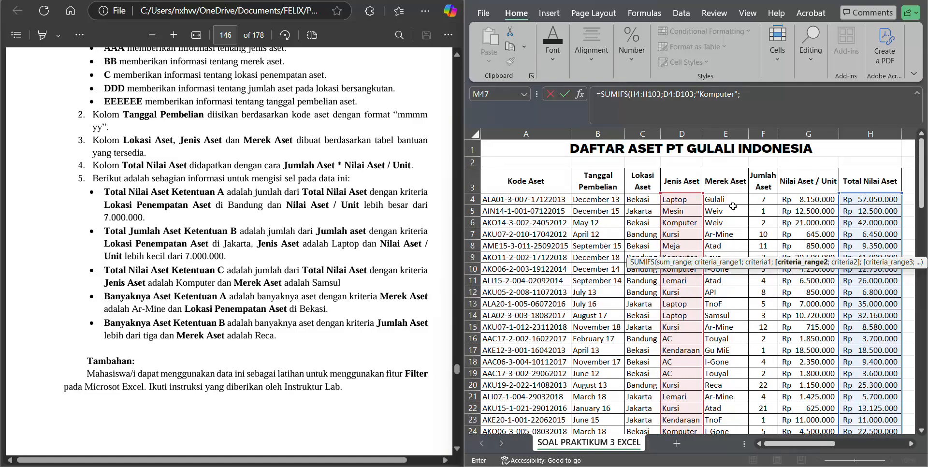
left_click(733, 206)
key("ctrl+shift+Down")
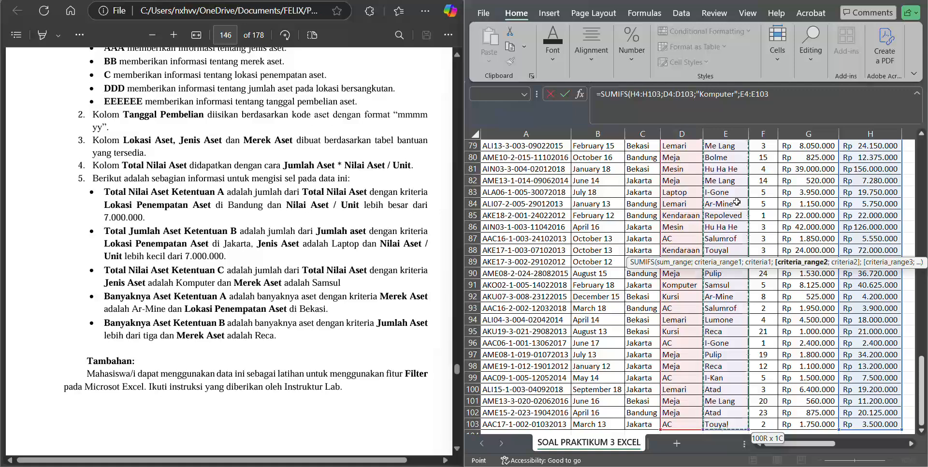
type(";\"Samsul")
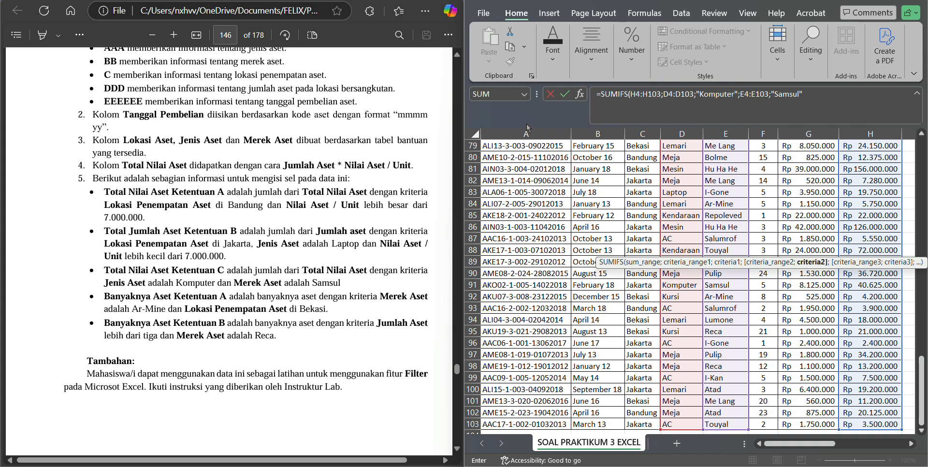
type("\")")
key("Return")
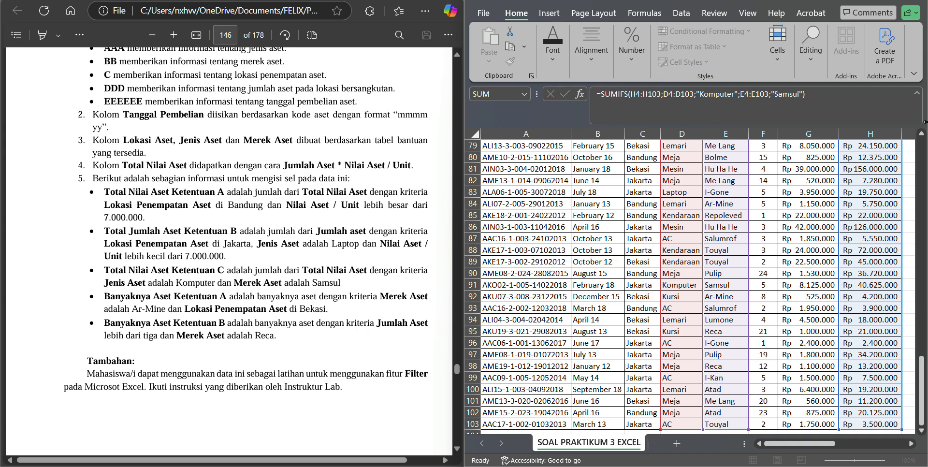
Expand the workbook window to full screen and review the Total rows of the asset summary table.
scroll(870, 203, "up", 8)
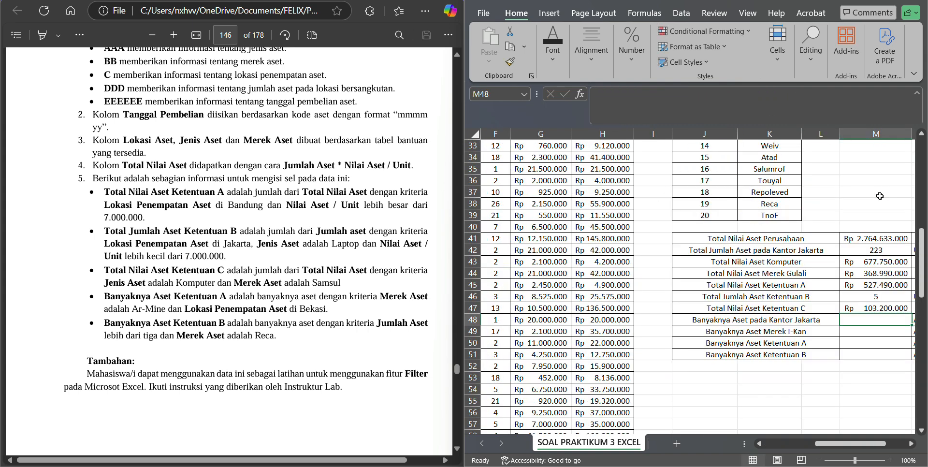
scroll(894, 242, "down", 5)
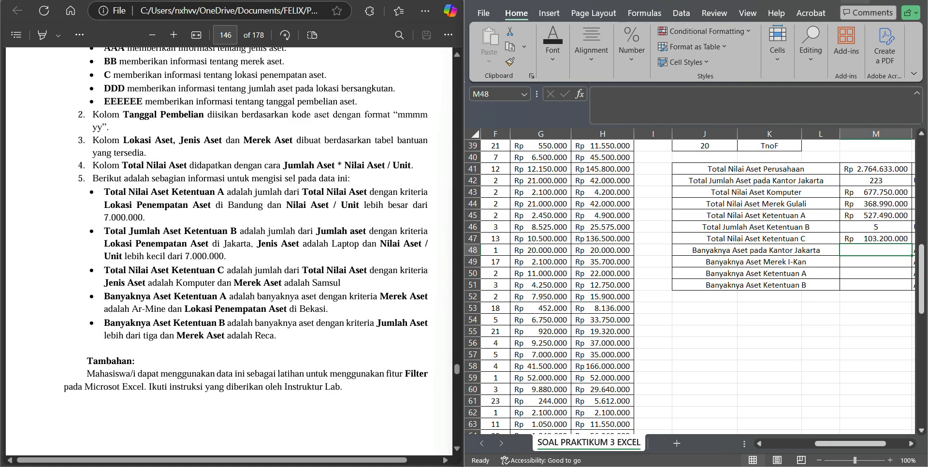
left_click(884, 1)
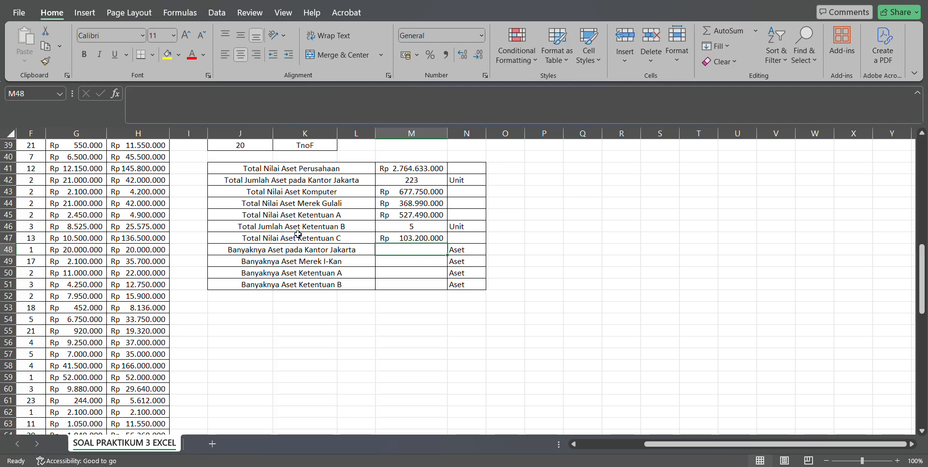
left_click(320, 167)
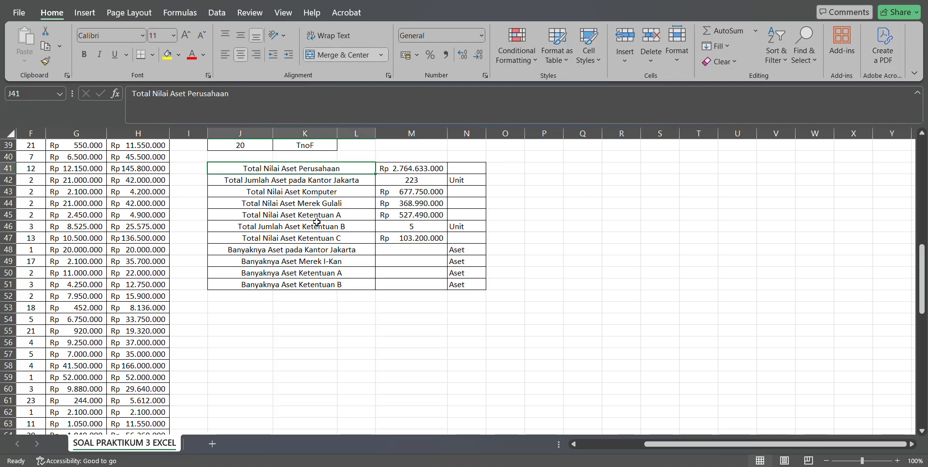
left_click(321, 238)
left_click(362, 179)
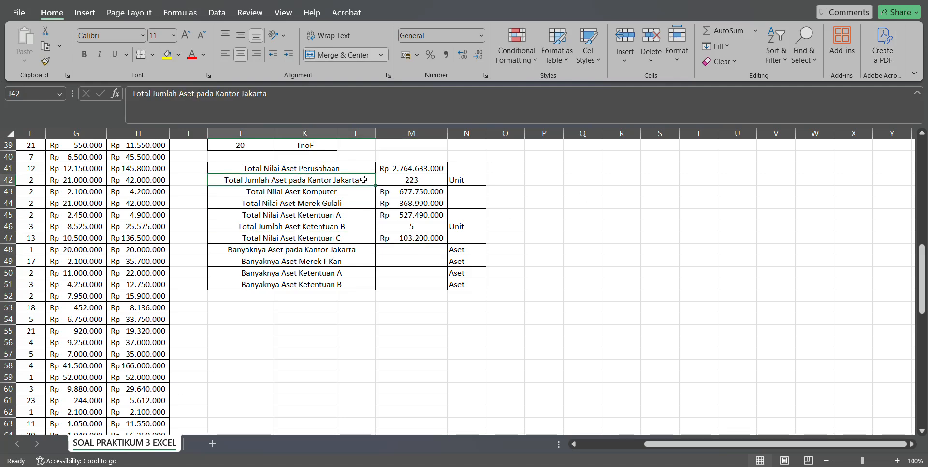
left_click_drag(803, 443, 778, 443)
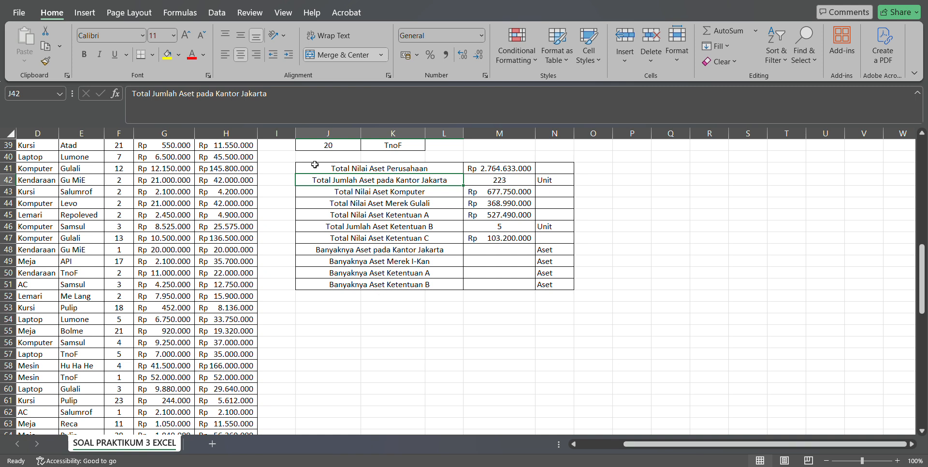
Enter the sample numbers 100, 200 and 300 in cells J54 to J56 below the summary table.
left_click(348, 321)
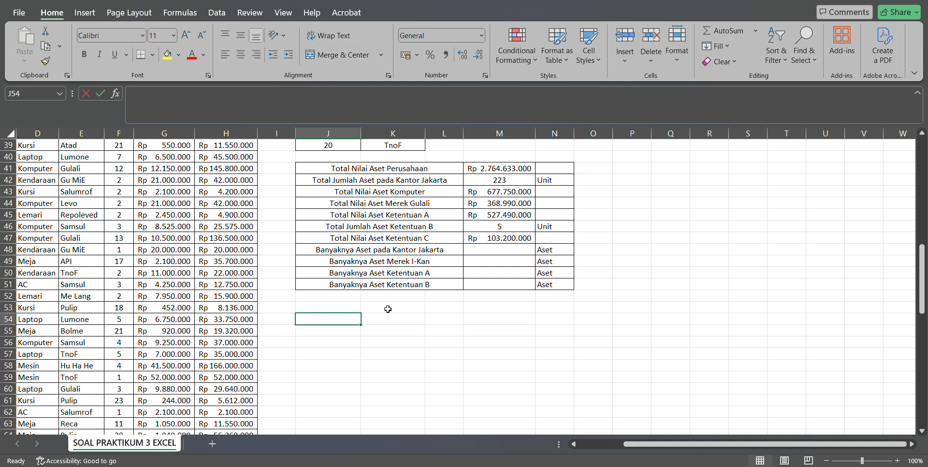
type("100")
key("Return")
type("200")
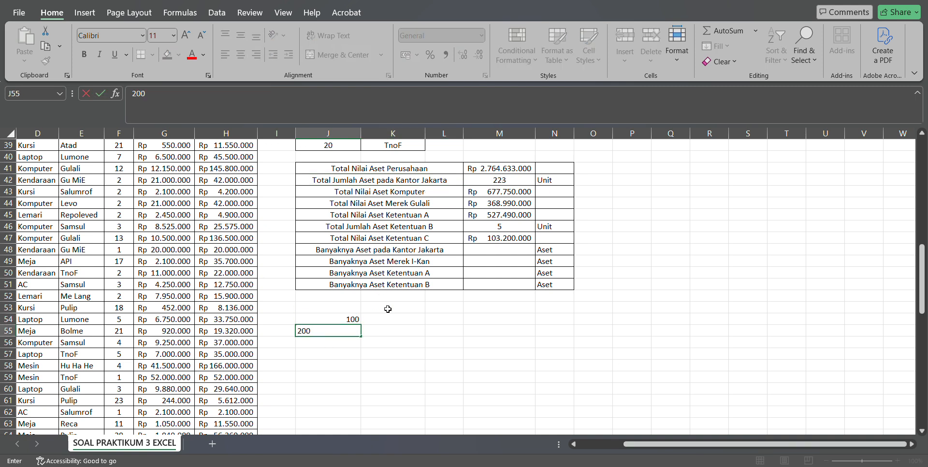
key("Return")
type("300")
key("Return")
Add up the sample numbers J54:J56 with a SUM formula in K54.
key("Right")
key("Up")
key("Up")
key("Up")
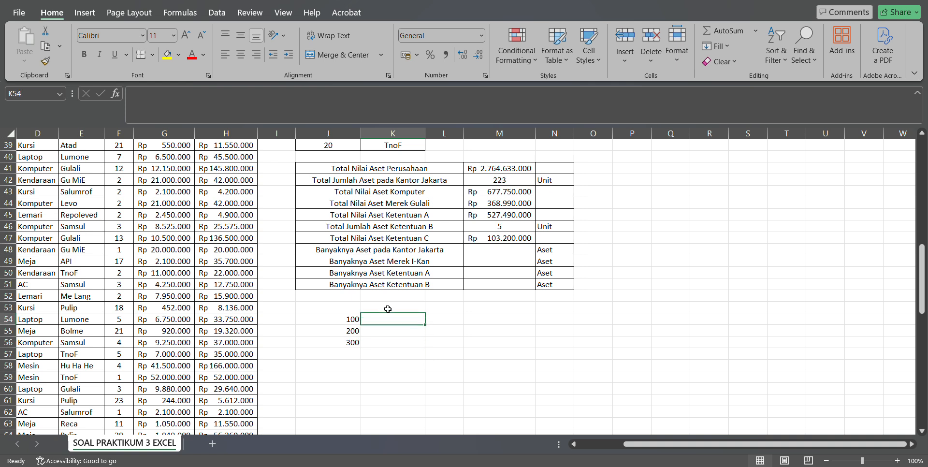
type("=SUM(")
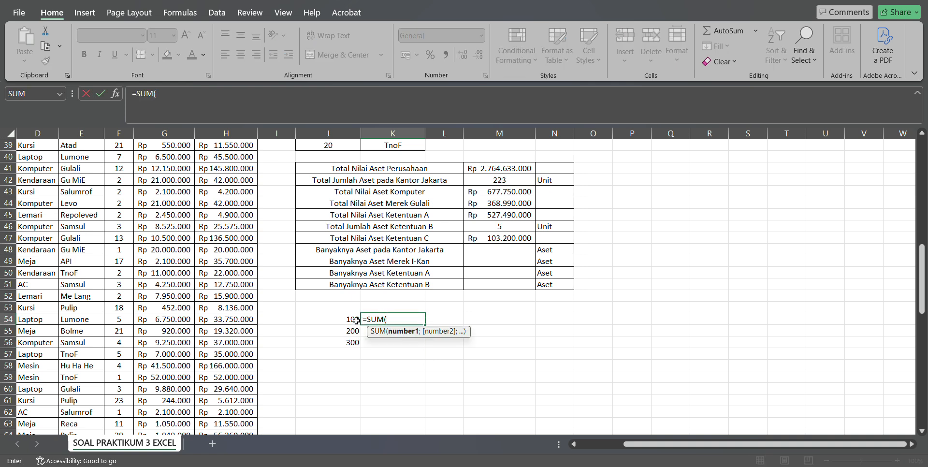
left_click_drag(353, 319, 336, 337)
key("Return")
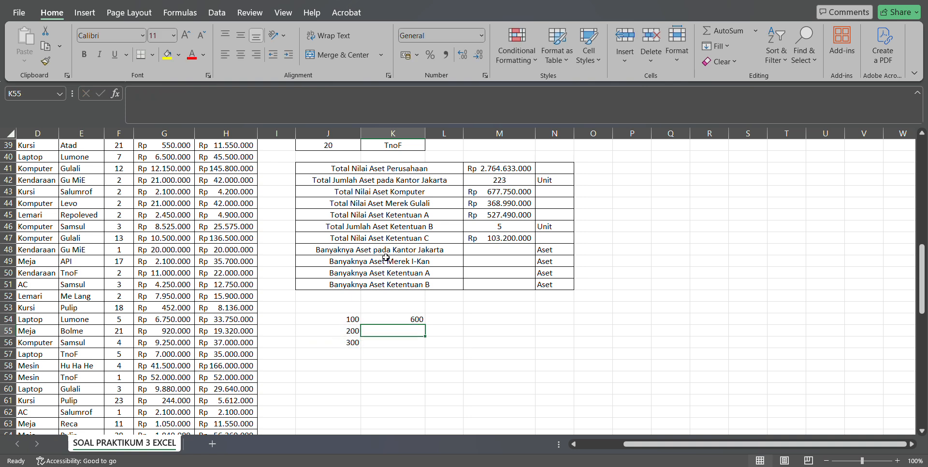
Count the sample numbers J54:J56 with a COUNT formula in K55.
left_click_drag(350, 318, 348, 341)
left_click(415, 333)
type("=count")
key("Tab")
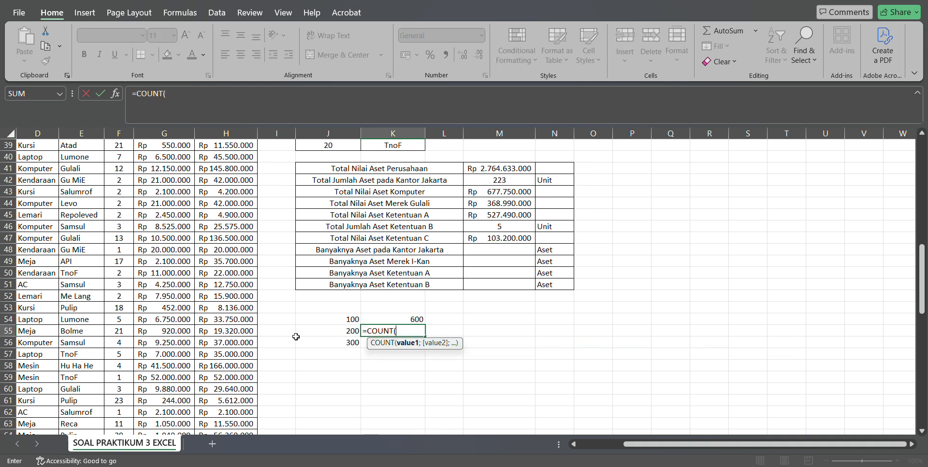
left_click_drag(327, 314, 341, 342)
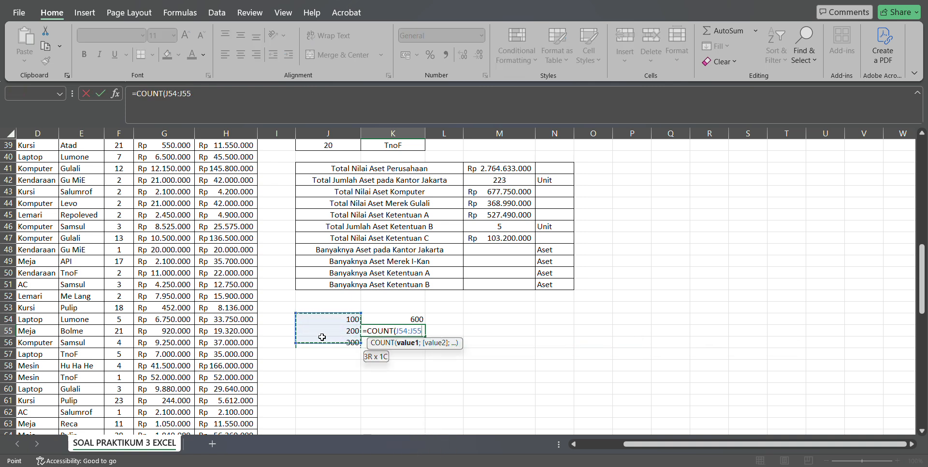
key("Return")
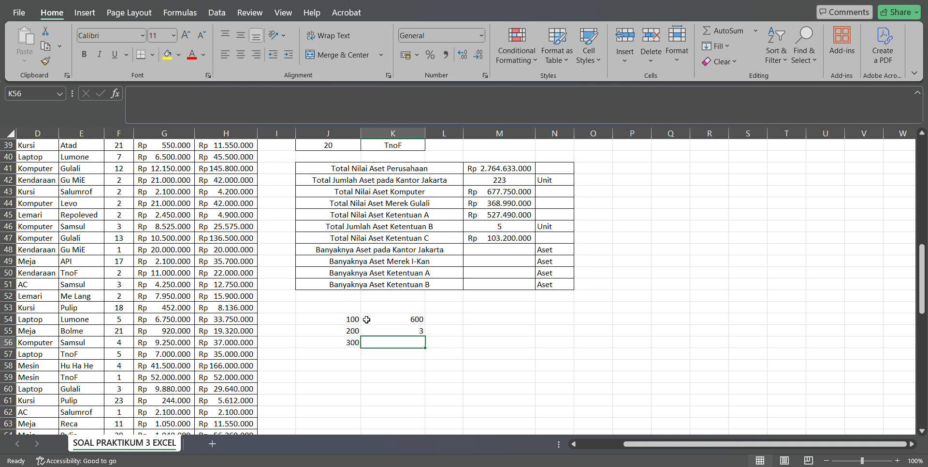
Clear the sample numbers and the SUM and COUNT formulas below the summary table.
left_click_drag(337, 315, 419, 375)
key("Delete")
left_click_drag(485, 305, 507, 294)
left_click(523, 260)
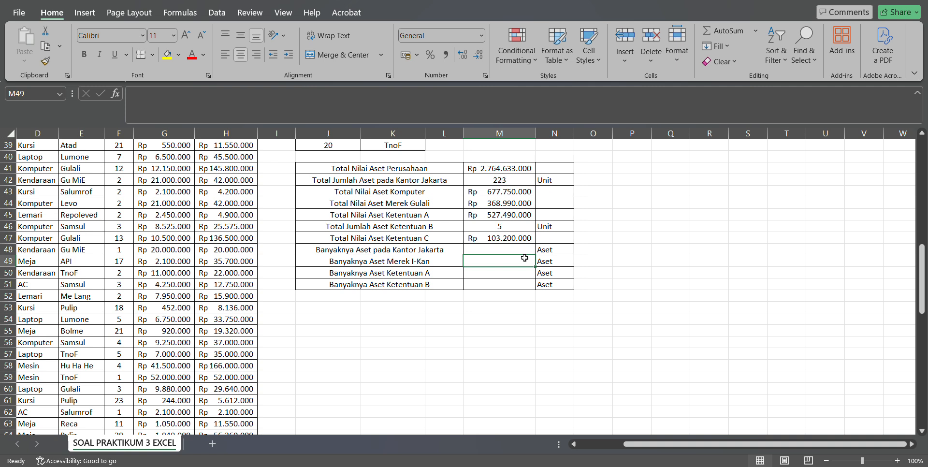
Count the assets at the Jakarta office in M48 with a COUNTIF formula on C4:C103 using the criterion "Jakarta".
left_click(529, 251)
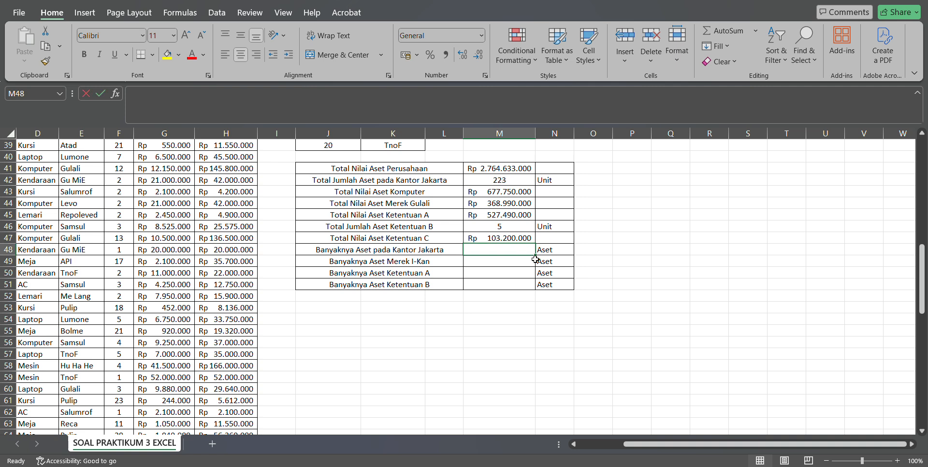
type("=count")
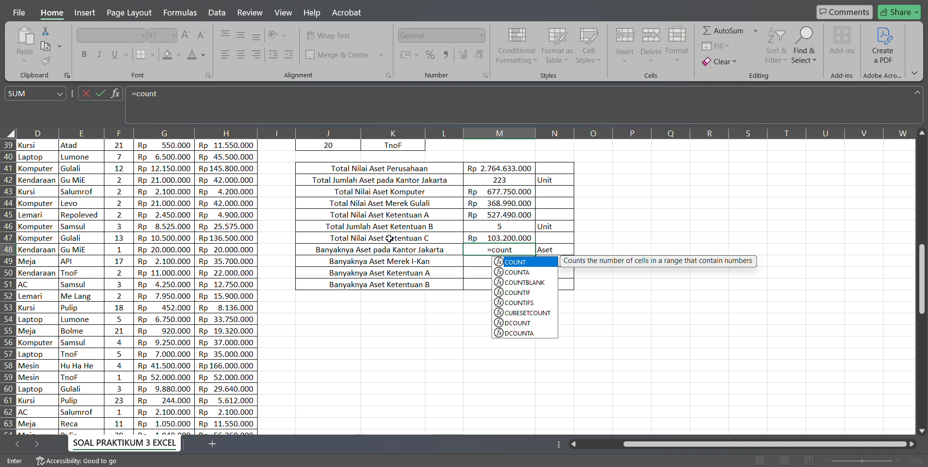
type("if")
key("Tab")
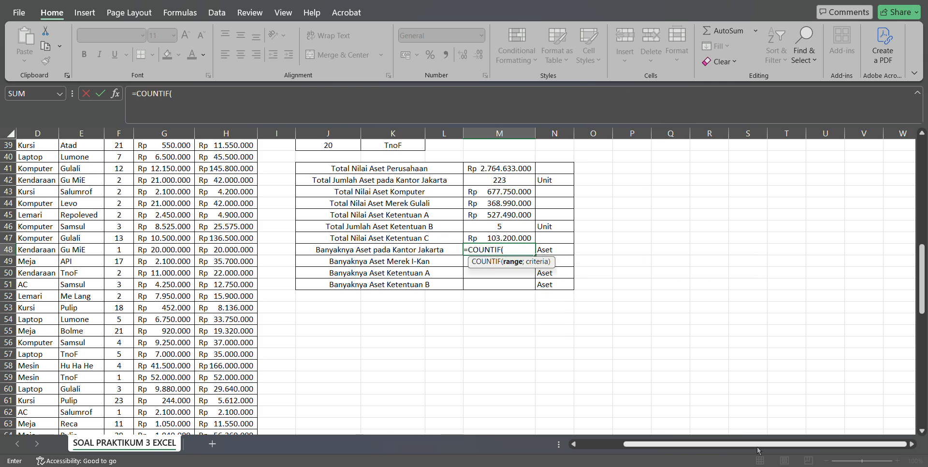
left_click_drag(757, 444, 700, 444)
scroll(235, 265, "up", 10)
scroll(235, 265, "up", 3)
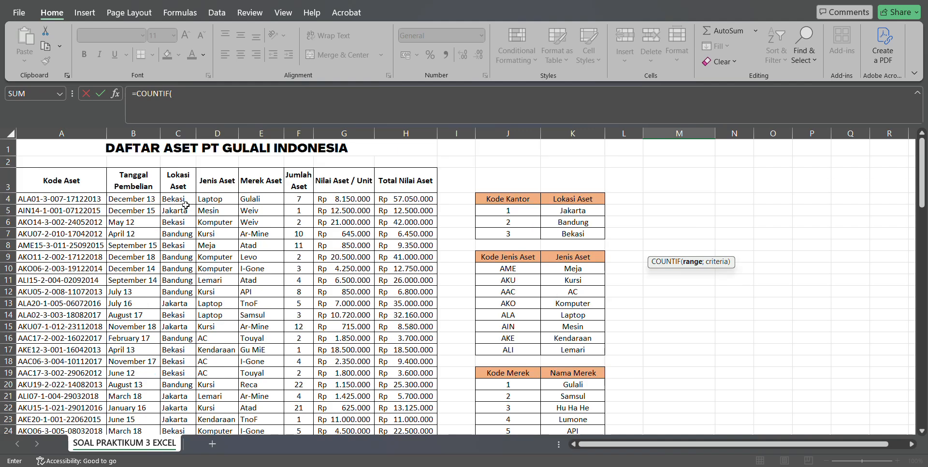
left_click(182, 202)
key("ctrl+shift+Down")
type(";")
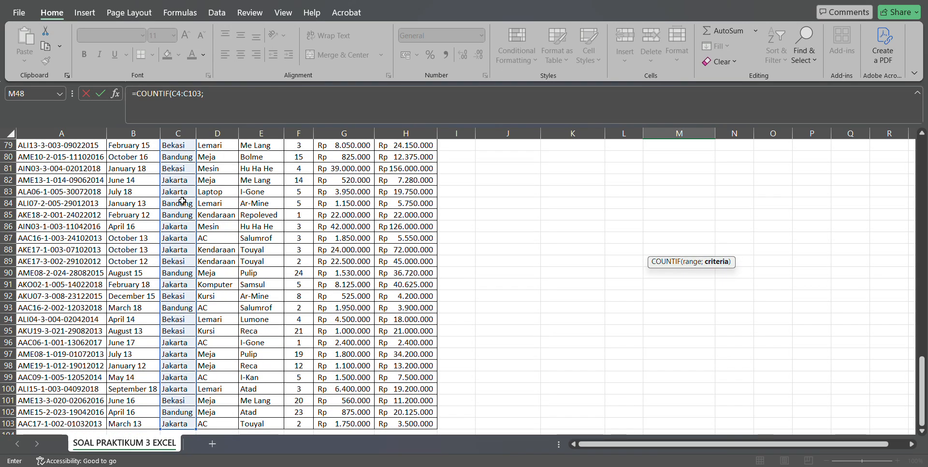
type("\"Jakarrt")
key("BackSpace")
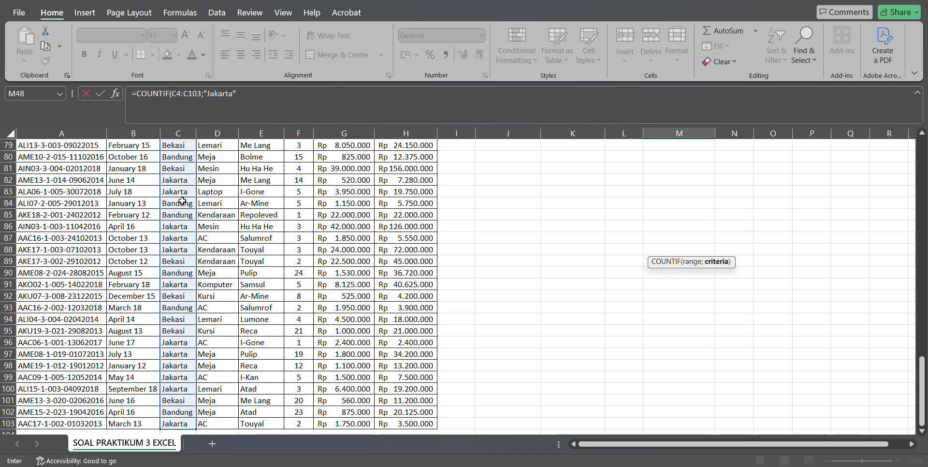
type("ta\")")
key("Return")
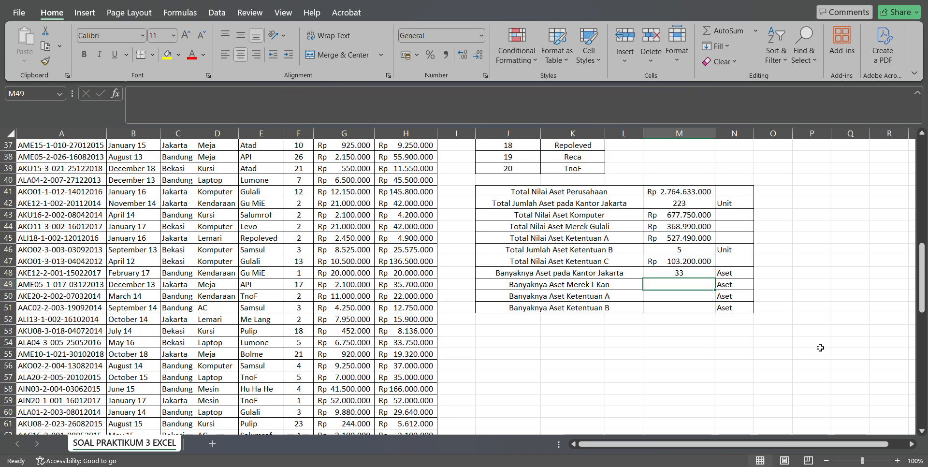
Count the I-Kan brand assets in M49 with a COUNTIF formula on E4:E103 using the criterion "I-Kan".
left_click(576, 284)
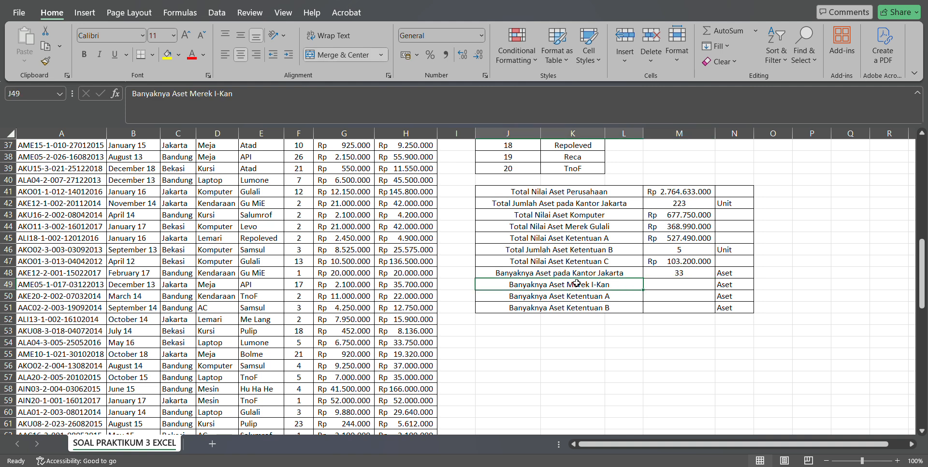
left_click(679, 283)
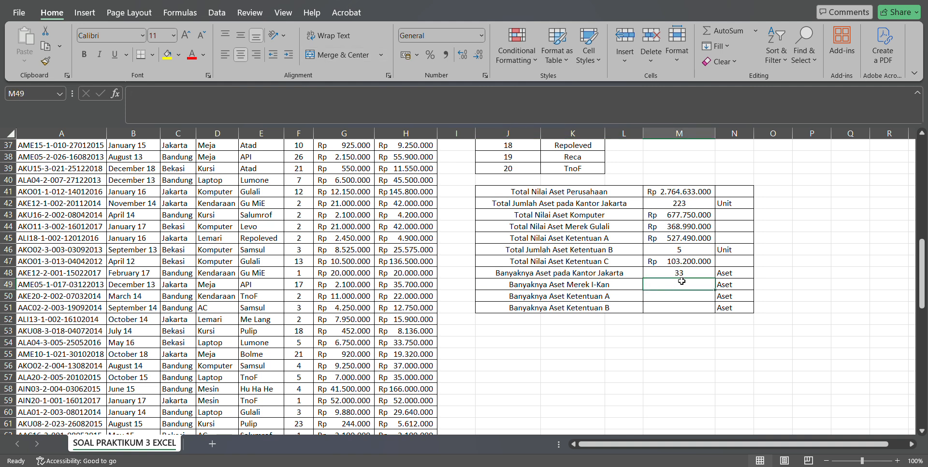
type("=countif")
key("Tab")
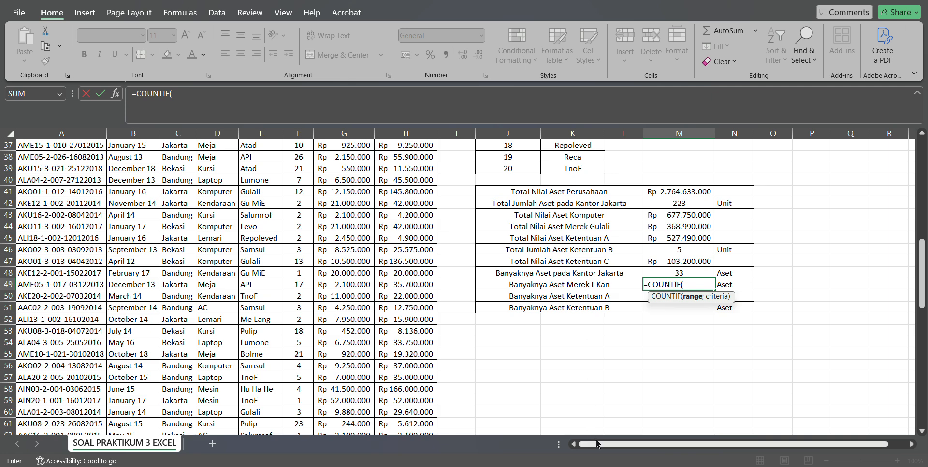
left_click(620, 448)
scroll(301, 327, "up", 12)
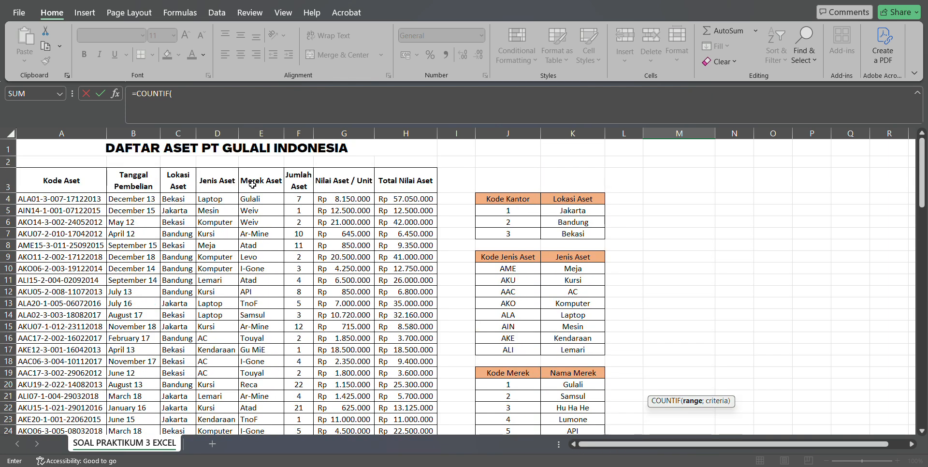
left_click(237, 198)
left_click(279, 198)
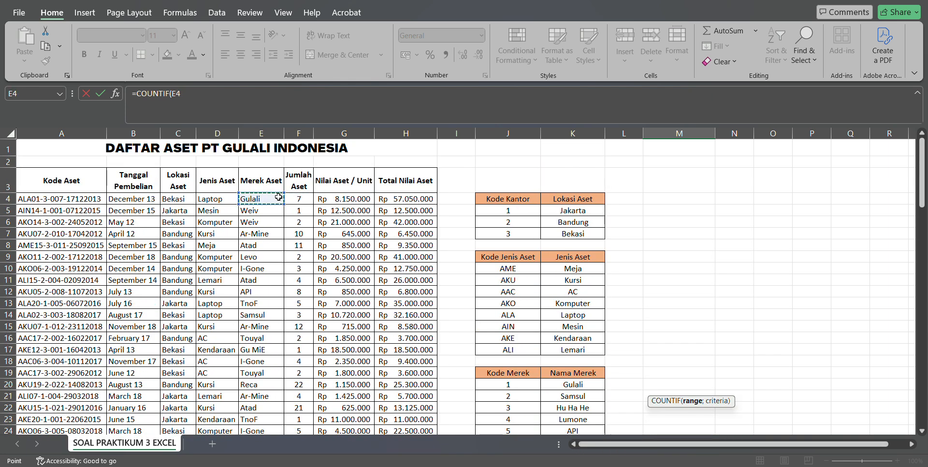
key("ctrl+shift+Down")
type(";")
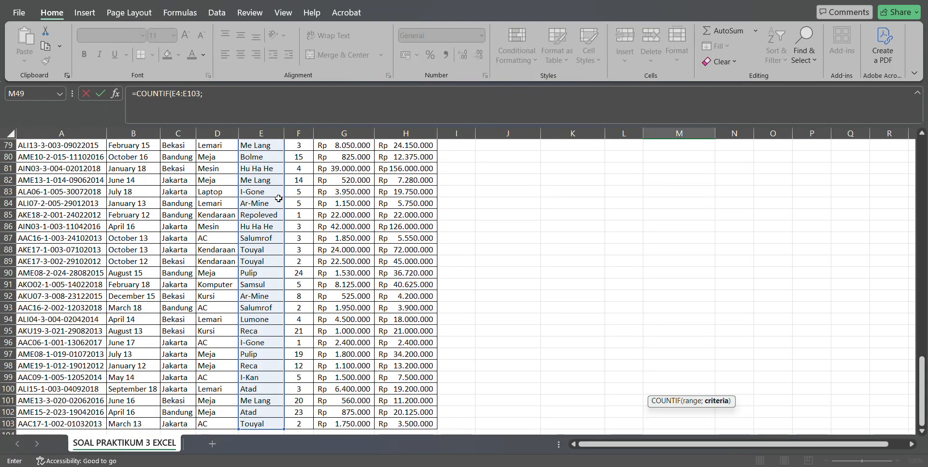
type("\"")
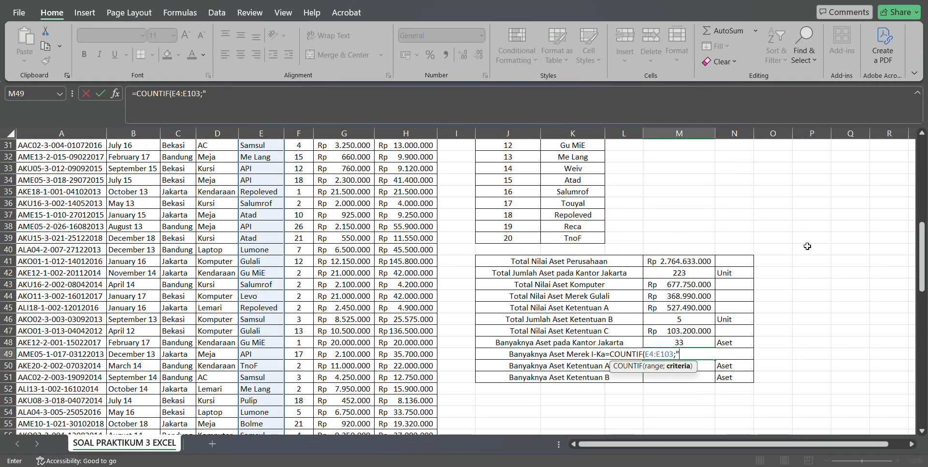
type("I-Kan\")")
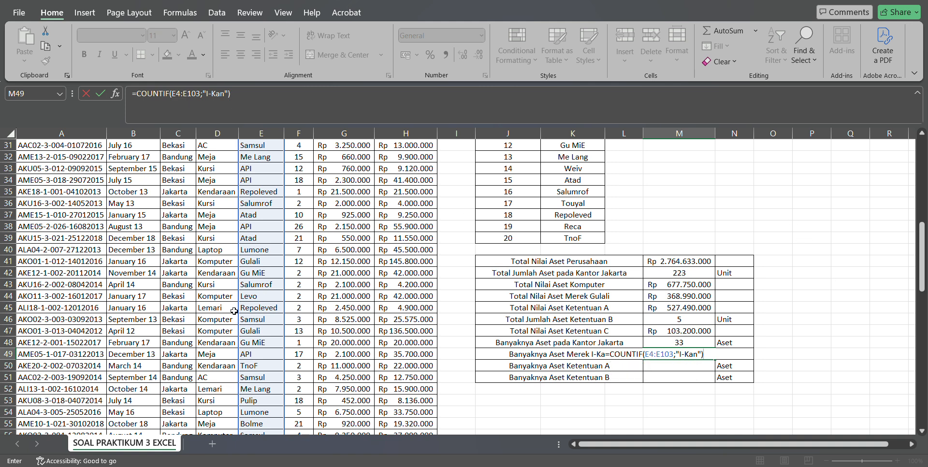
scroll(258, 222, "down", 3)
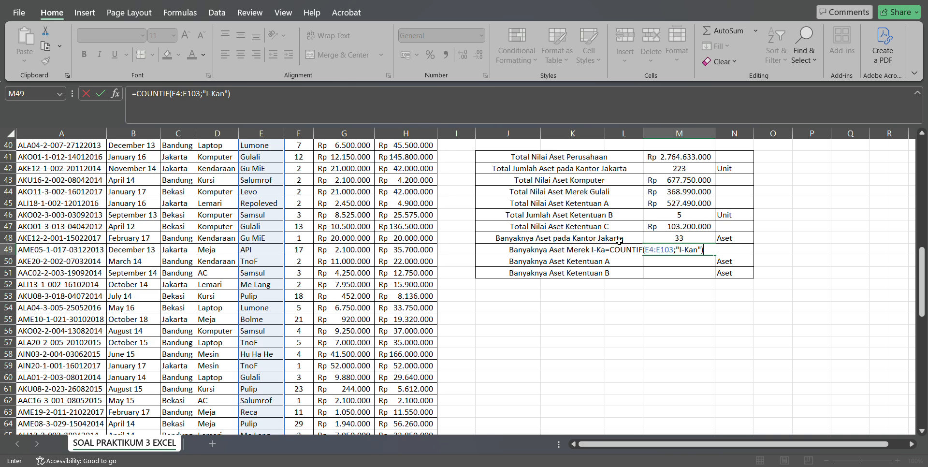
key("Return")
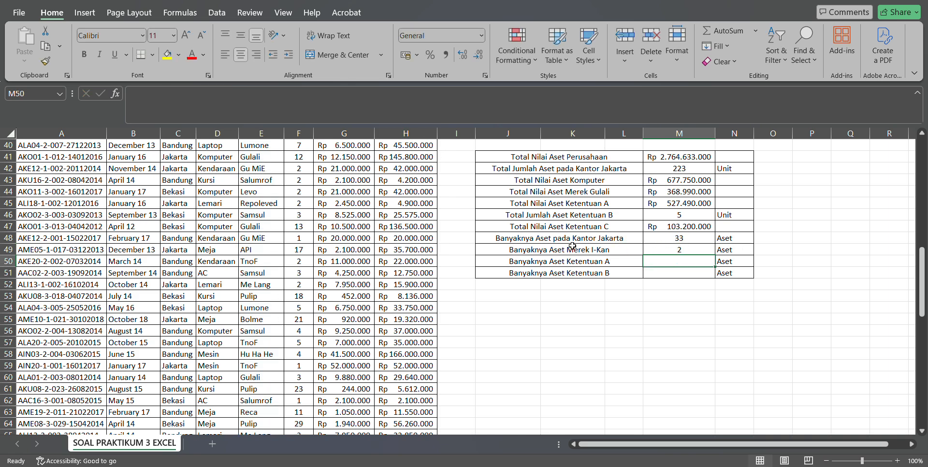
Place the workbook beside the PDF instructions and start a COUNTIFS formula in M50 for Banyaknya Aset Ketentuan A.
key("super+Right")
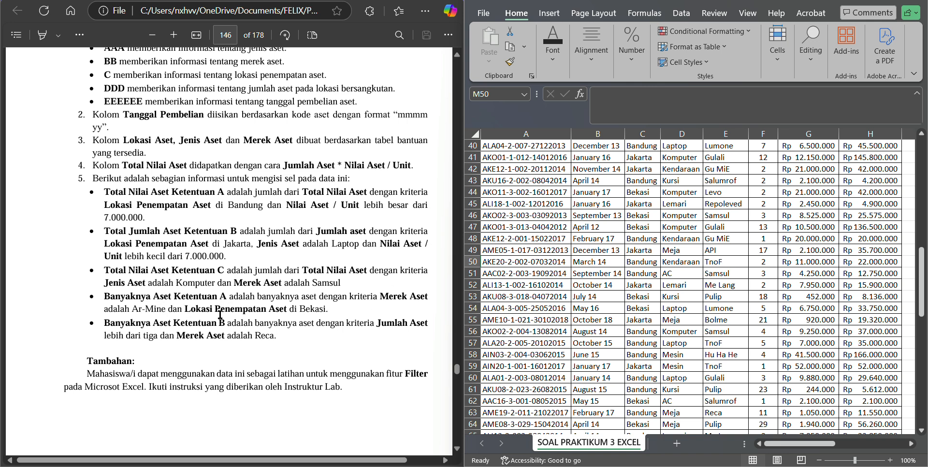
left_click(826, 331)
left_click(907, 443)
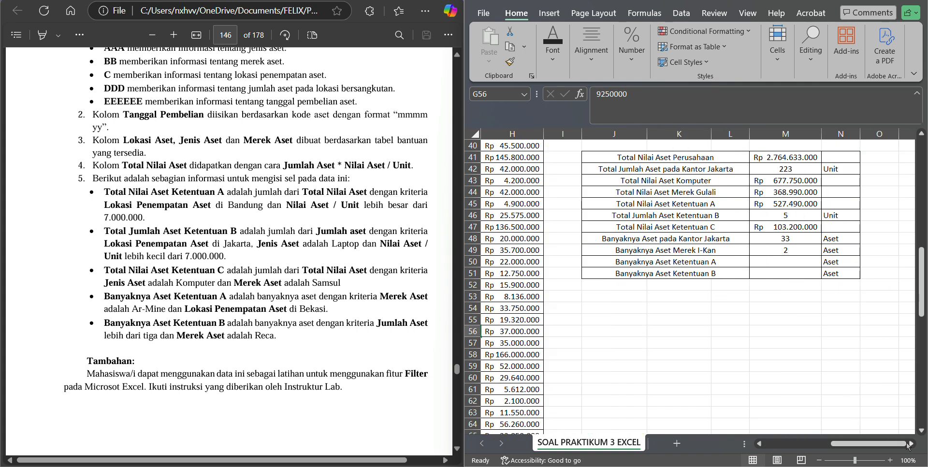
left_click(794, 260)
type("=")
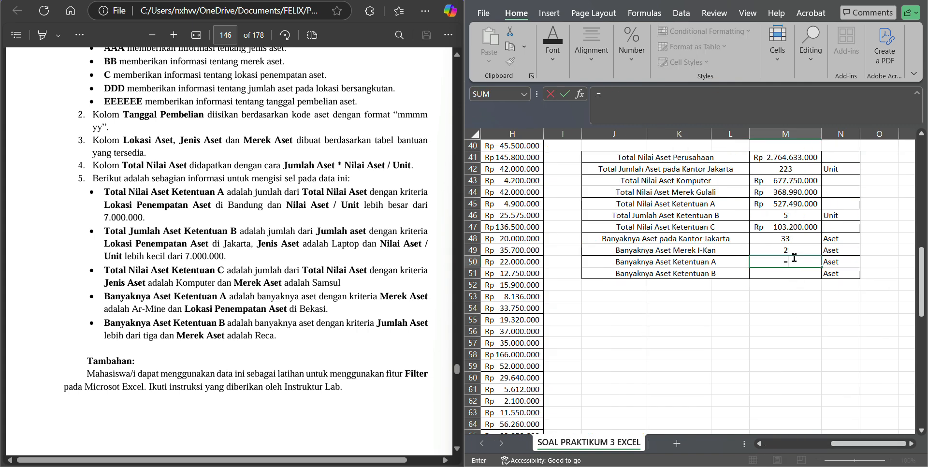
type("countif")
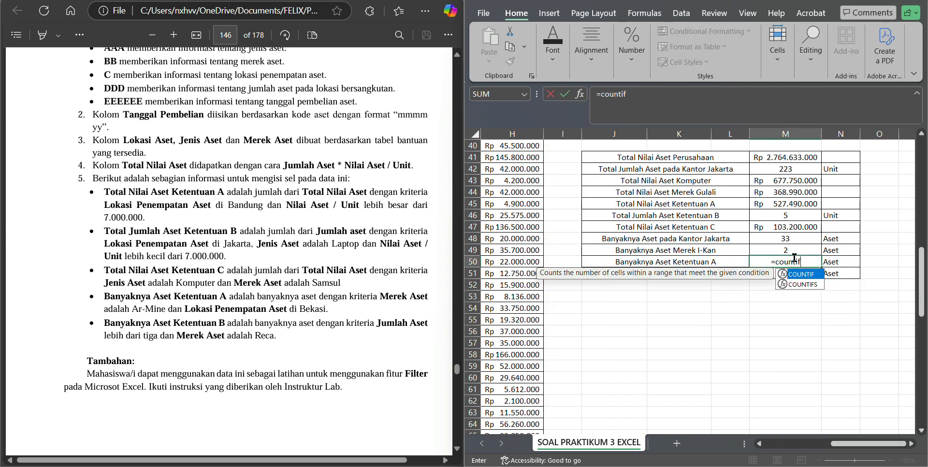
key("Down")
key("Tab")
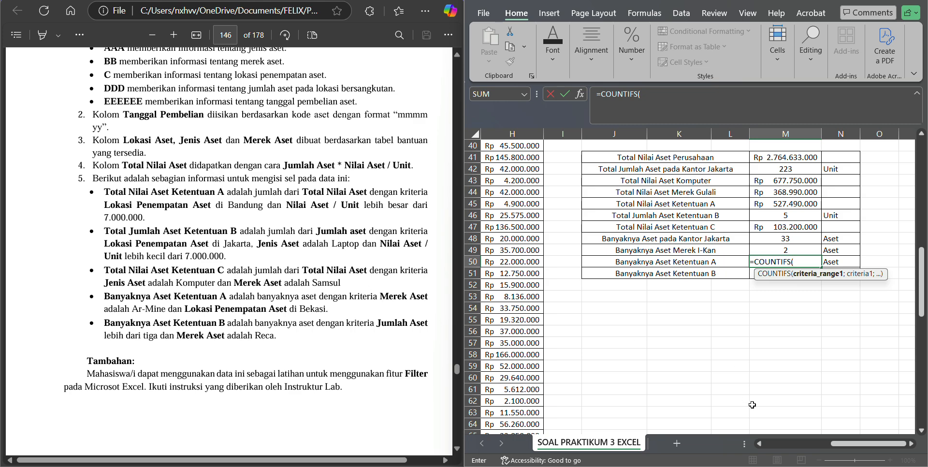
Add the Merek Aset range E4:E103 with the criterion "Ar-Mine" as the first condition of the COUNTIFS formula in M50.
left_click_drag(866, 443, 790, 449)
scroll(521, 193, "up", 13)
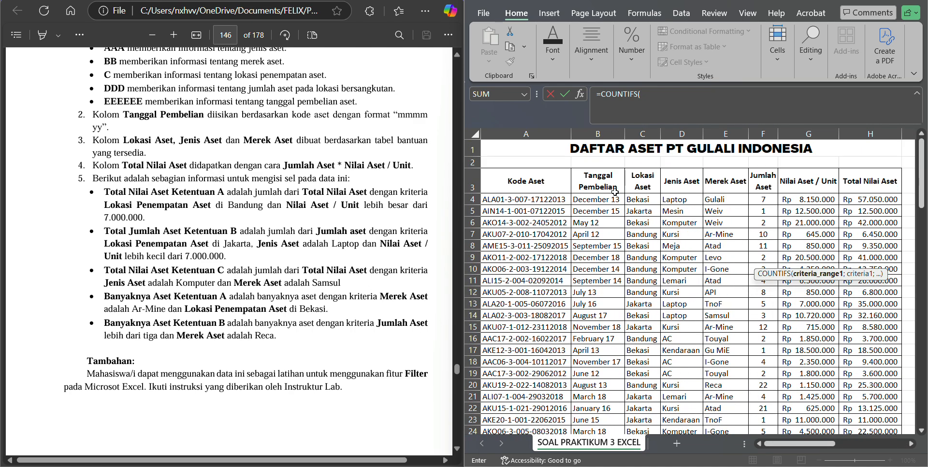
left_click(729, 198)
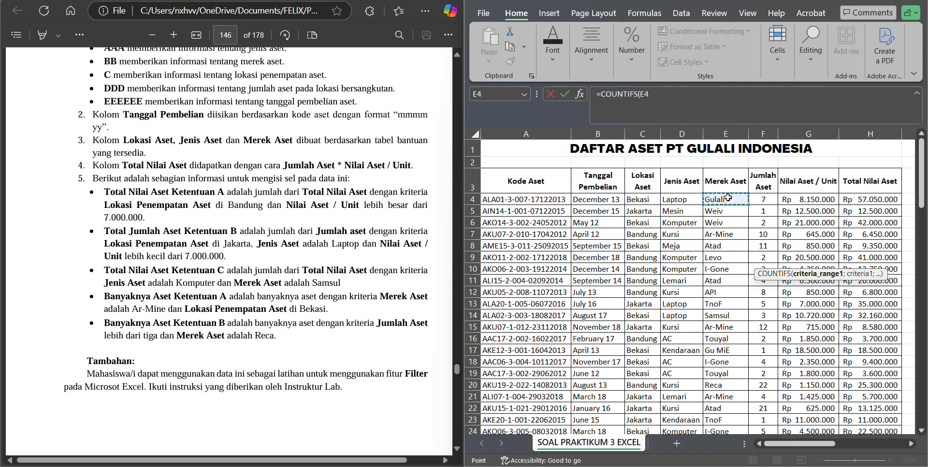
key("ctrl+shift+Down")
type(";")
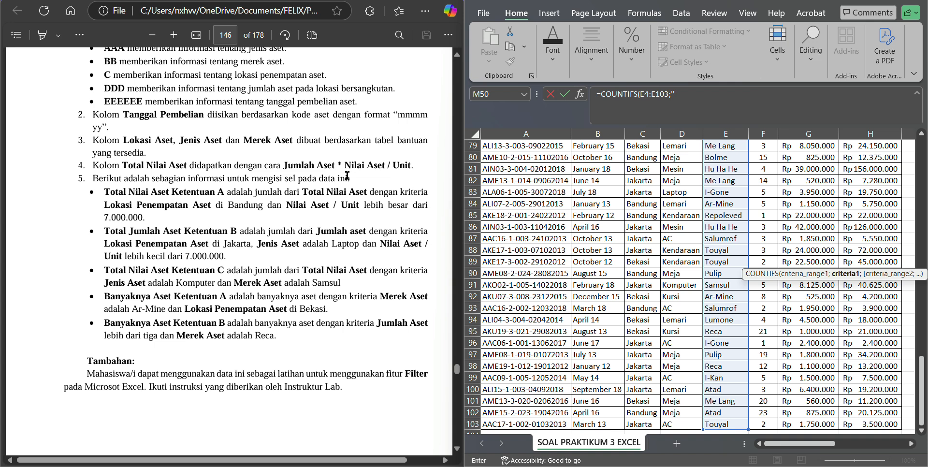
left_click(402, 3)
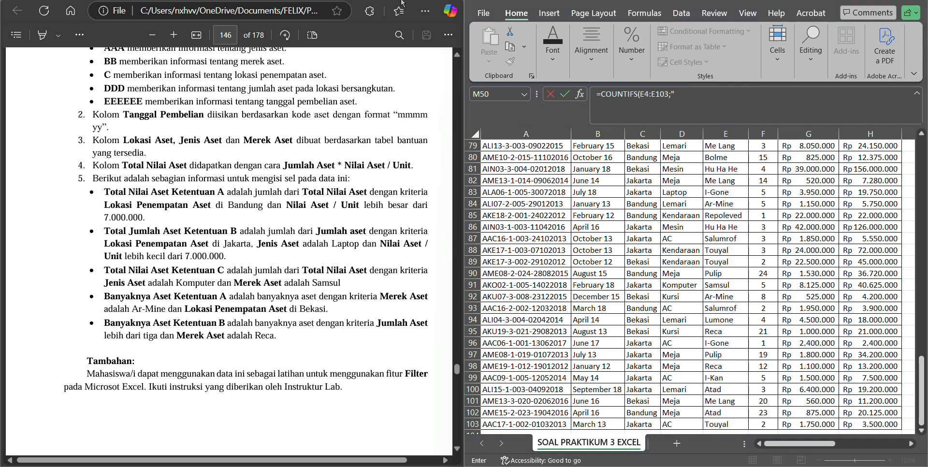
left_click(717, 93)
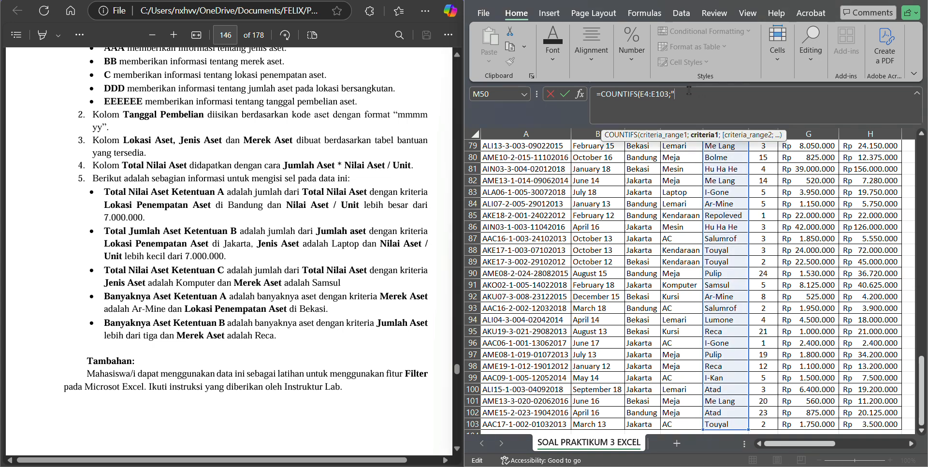
type("Ar-Mine\";")
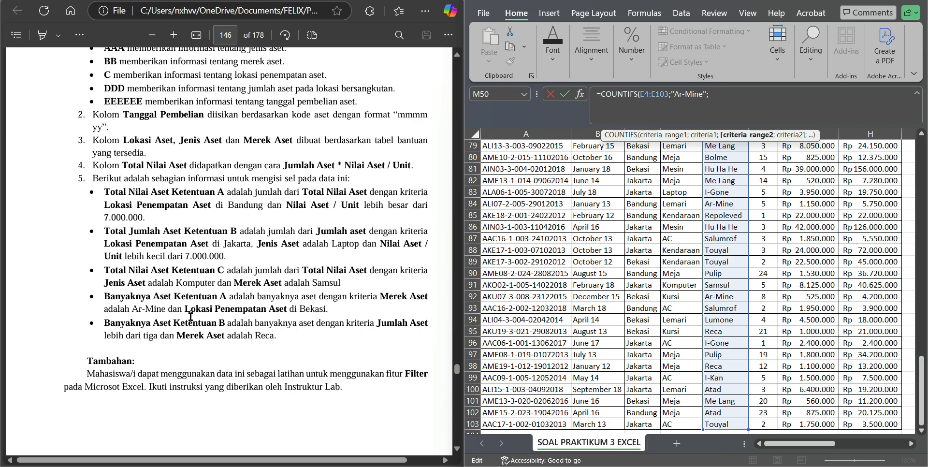
Complete the COUNTIFS formula in M50 with the Lokasi Aset range C4:C103 and the criterion "Bekasi".
scroll(660, 191, "up", 20)
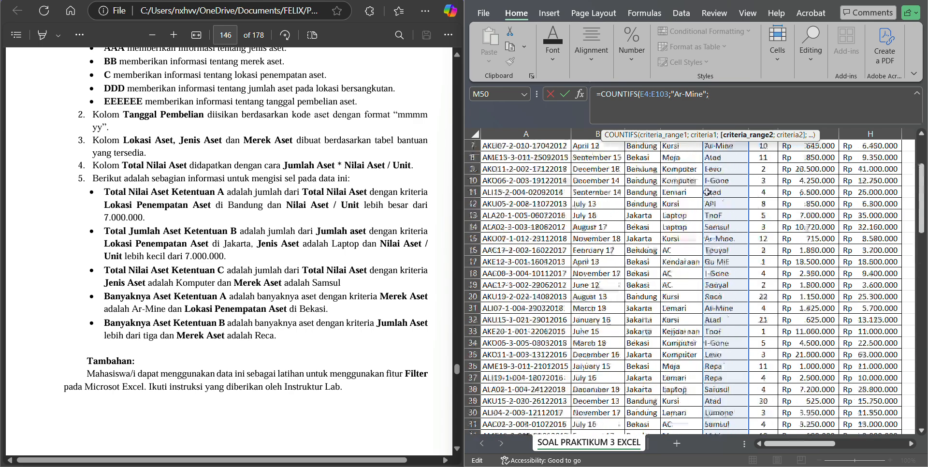
left_click(637, 199)
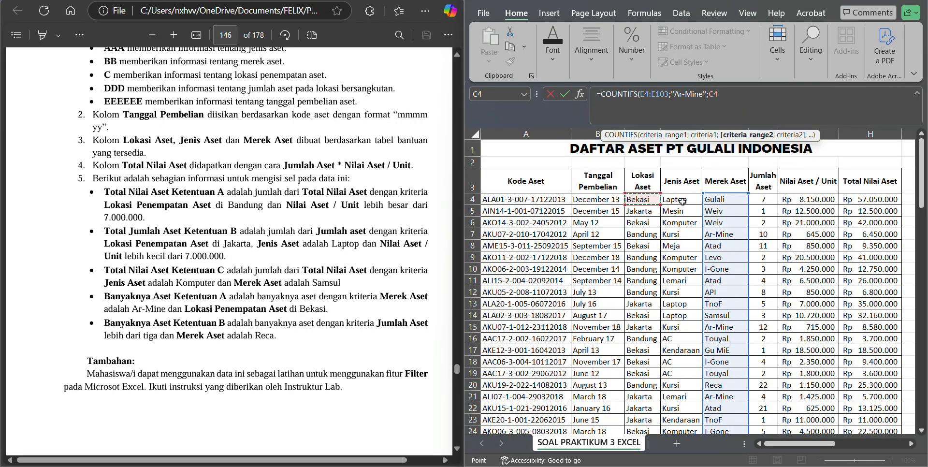
key("ctrl+shift+Down")
type(";")
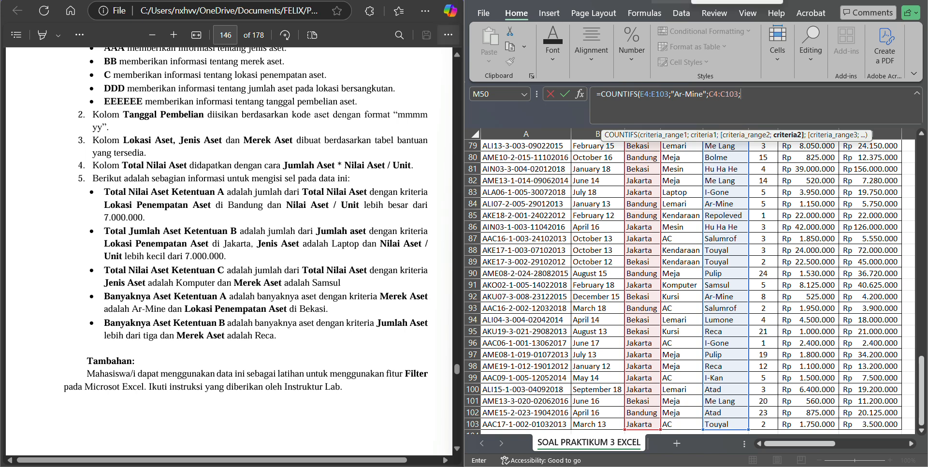
type("\"Bekasi")
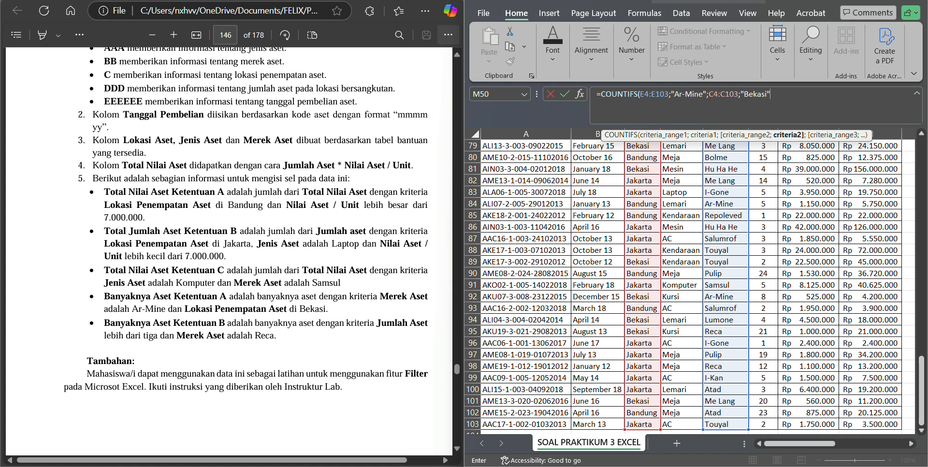
type("\")")
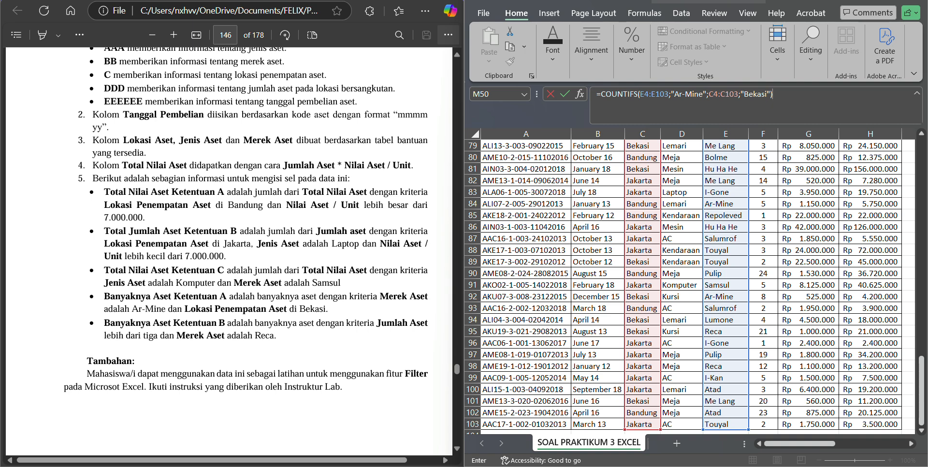
key("Return")
Start a COUNTIFS formula in M51 for Banyaknya Aset Ketentuan B using the Jumlah Aset range F4:F103 with the criterion ">3".
scroll(882, 280, "up", 5)
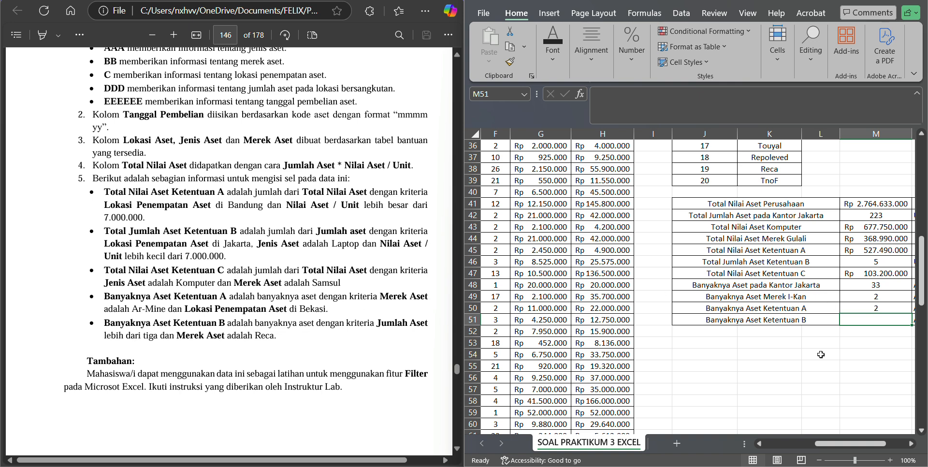
double_click(865, 321)
type("=co")
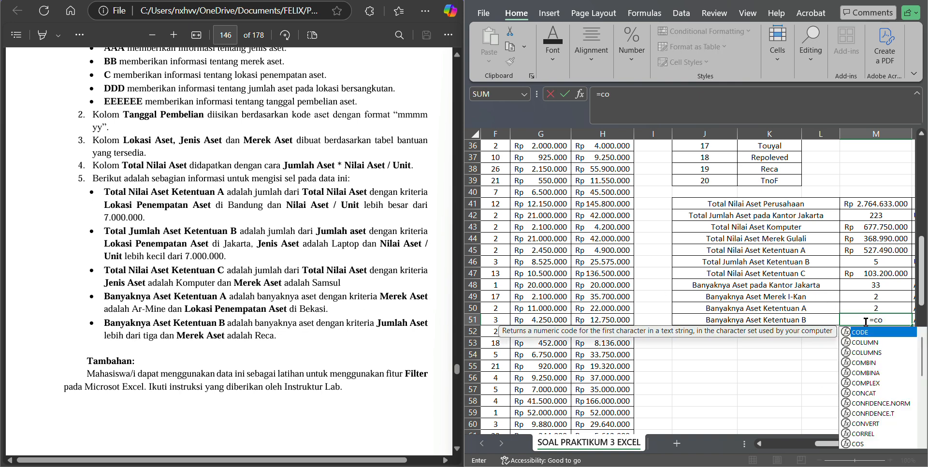
type("untifs")
key("Tab")
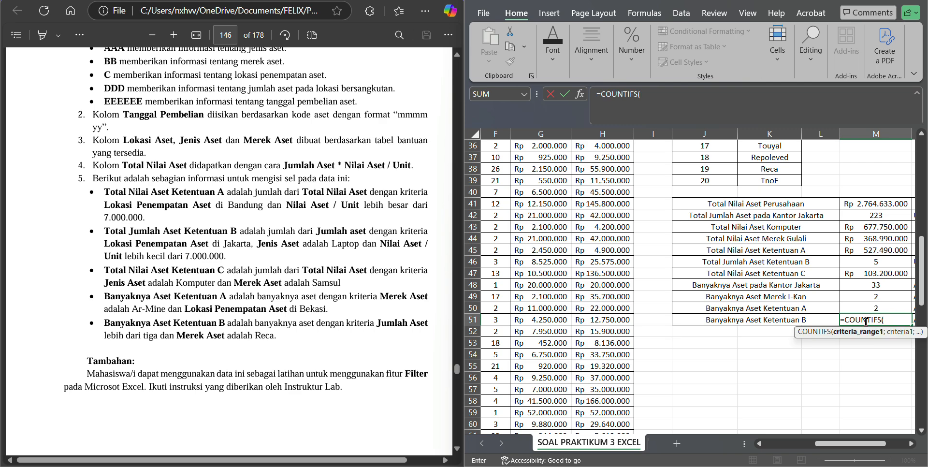
left_click_drag(861, 442, 803, 442)
scroll(655, 286, "up", 12)
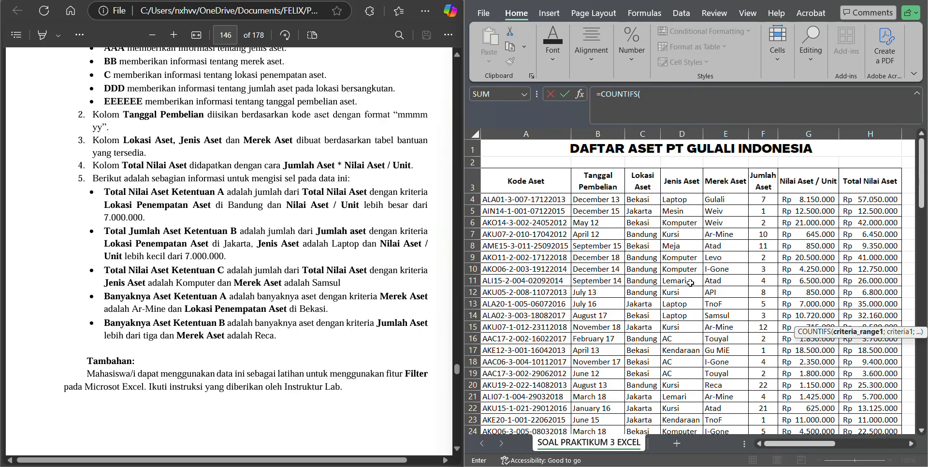
left_click(765, 199)
key("ctrl+shift+Down")
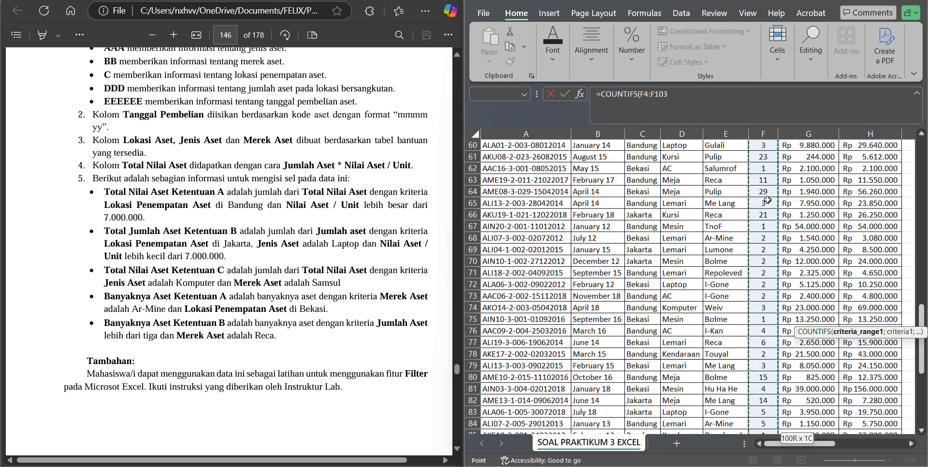
type(";\"")
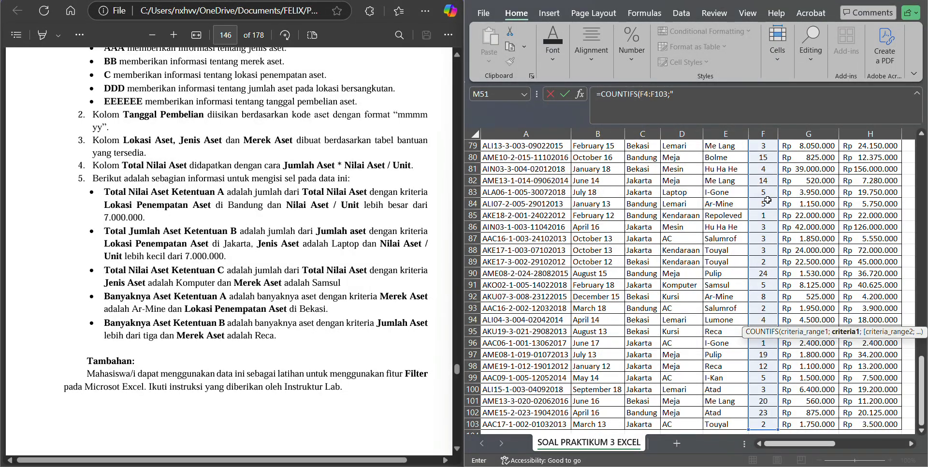
type(">3\"")
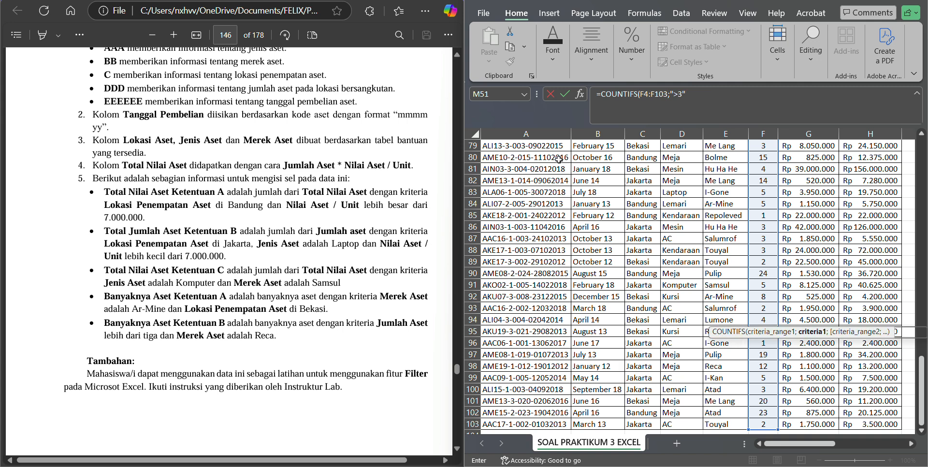
Complete the COUNTIFS formula in M51 with the Merek Aset range E4:E103 and the criterion "Reca".
type(";")
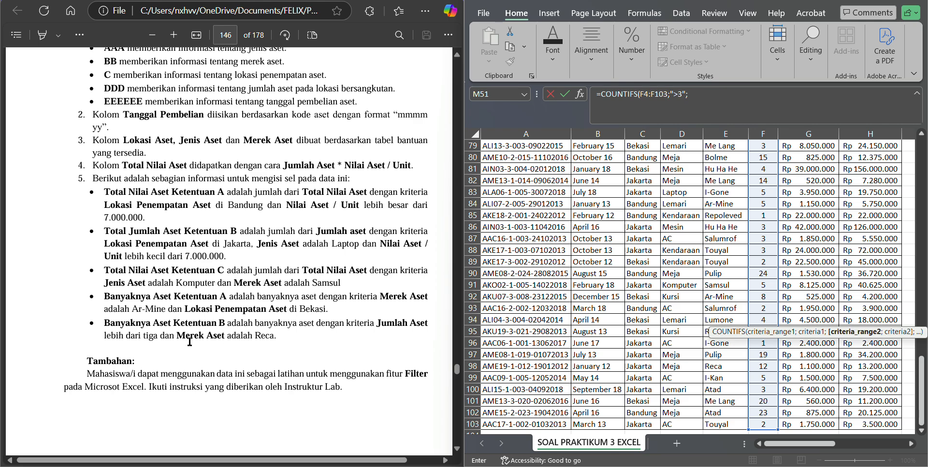
scroll(727, 232, "up", 20)
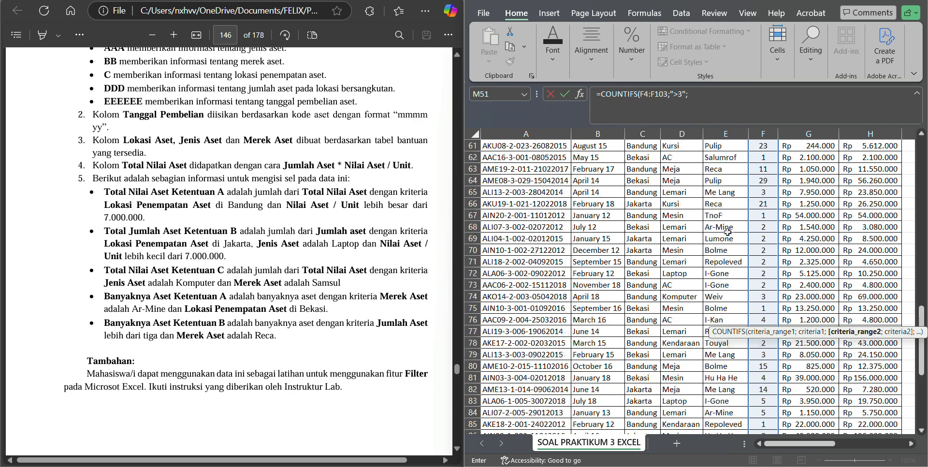
scroll(728, 232, "up", 6)
left_click(743, 196)
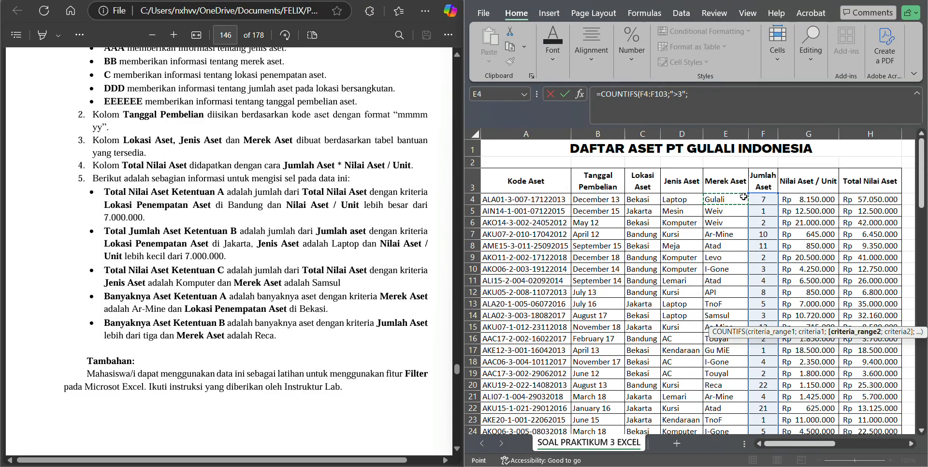
key("ctrl+shift+Down")
type(";\"")
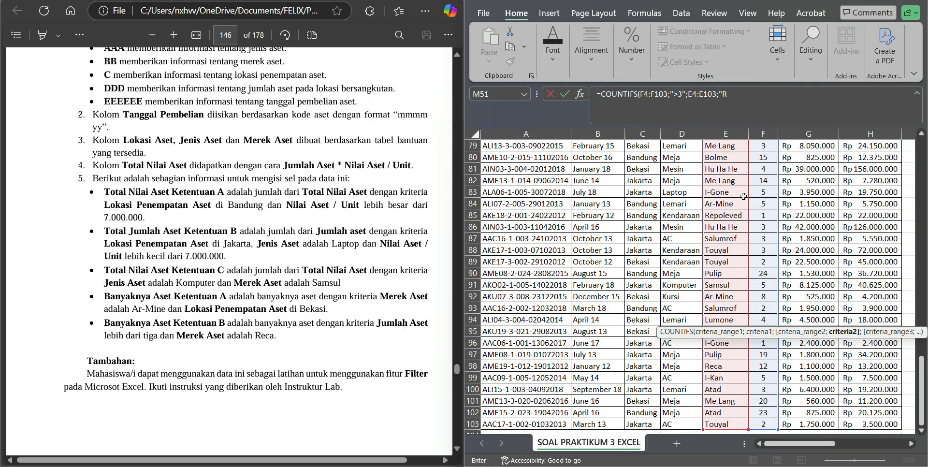
type("Reca\")")
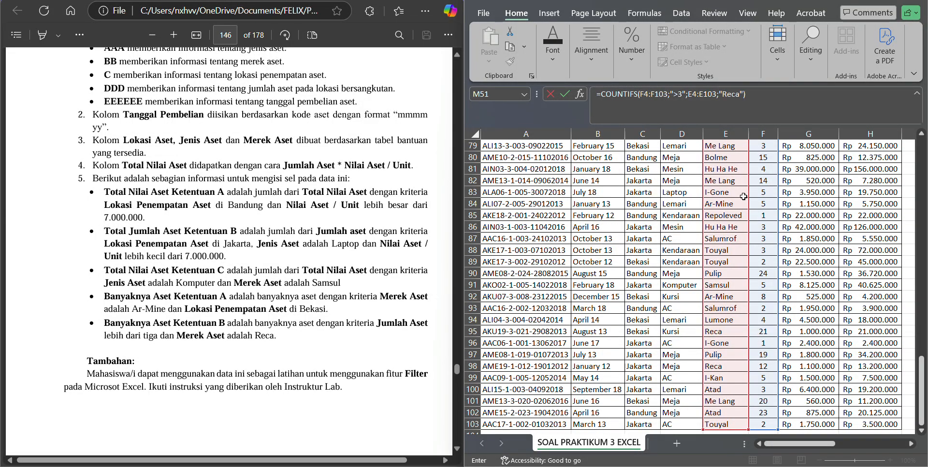
scroll(773, 232, "up", 7)
key("Return")
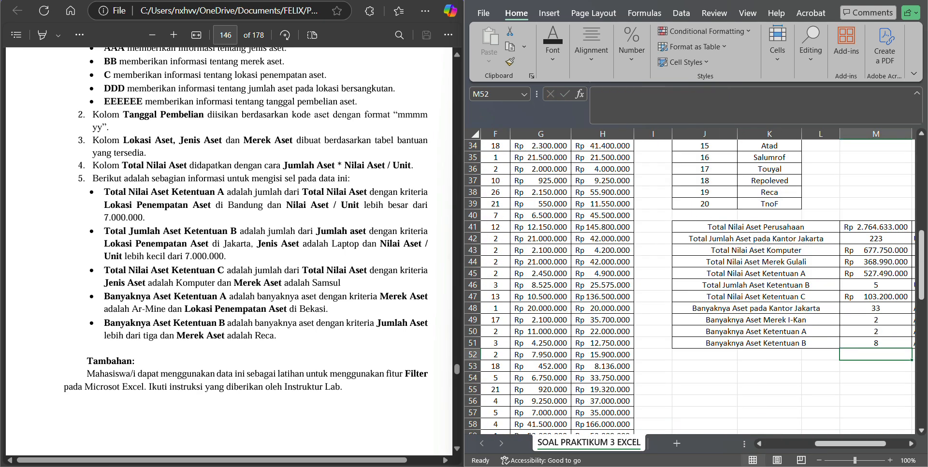
Maximize the workbook and turn on filters for the asset table's header row A3:H3.
key("super+Up")
left_click_drag(862, 448, 797, 448)
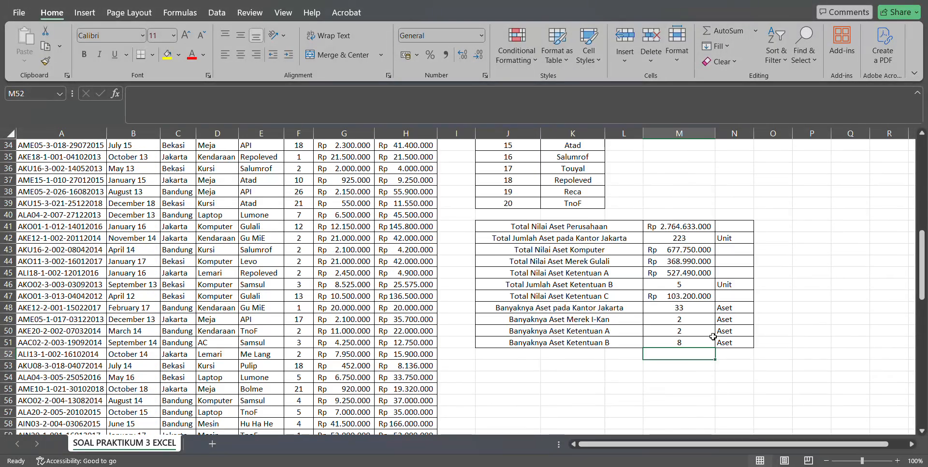
left_click(733, 307)
scroll(607, 368, "up", 11)
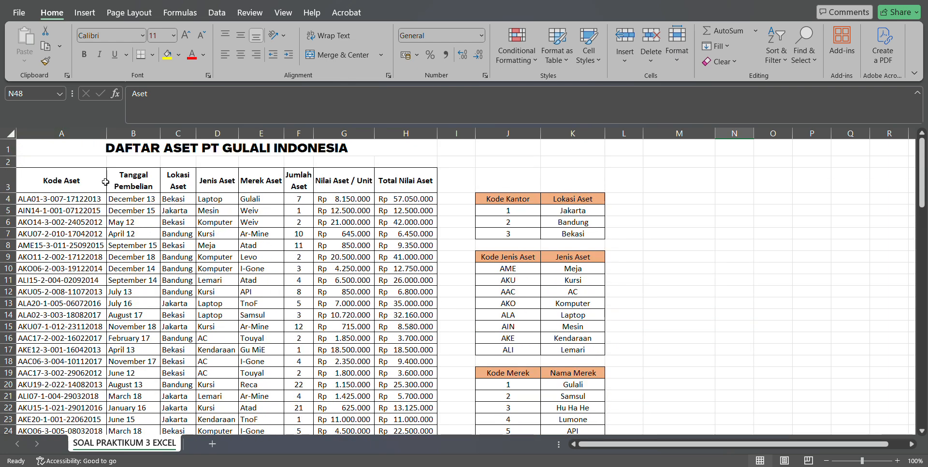
left_click_drag(91, 184, 408, 185)
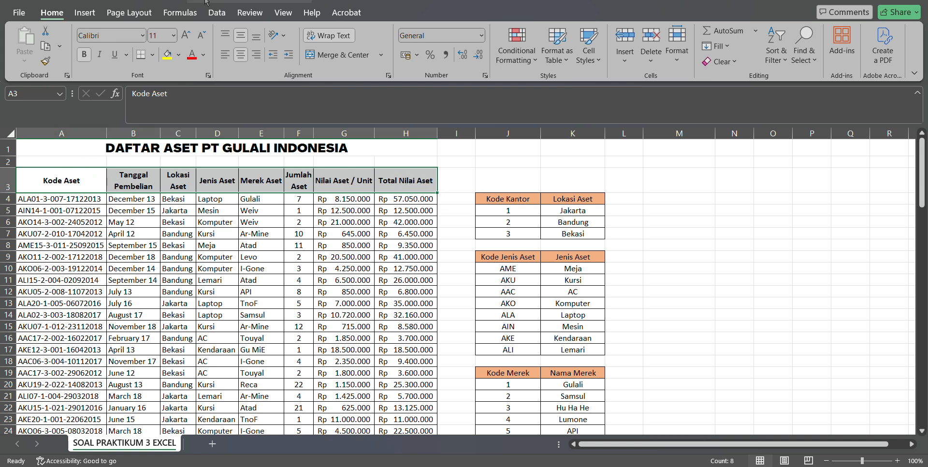
left_click(216, 13)
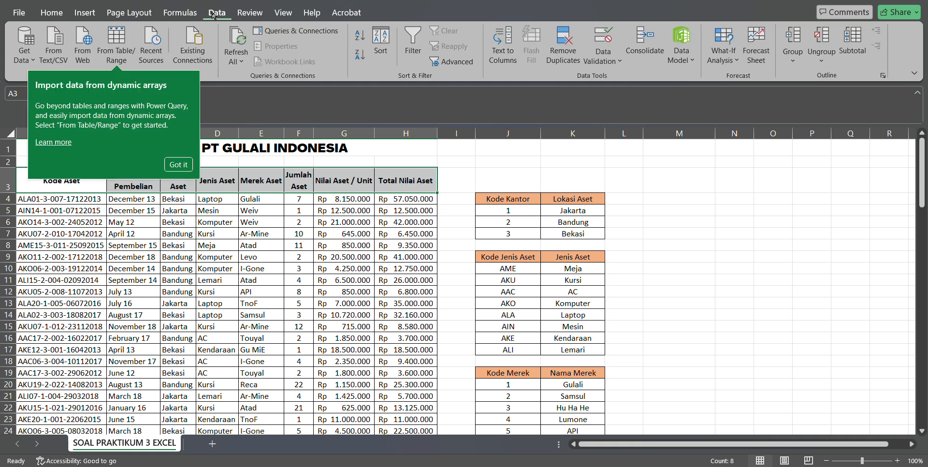
left_click(179, 165)
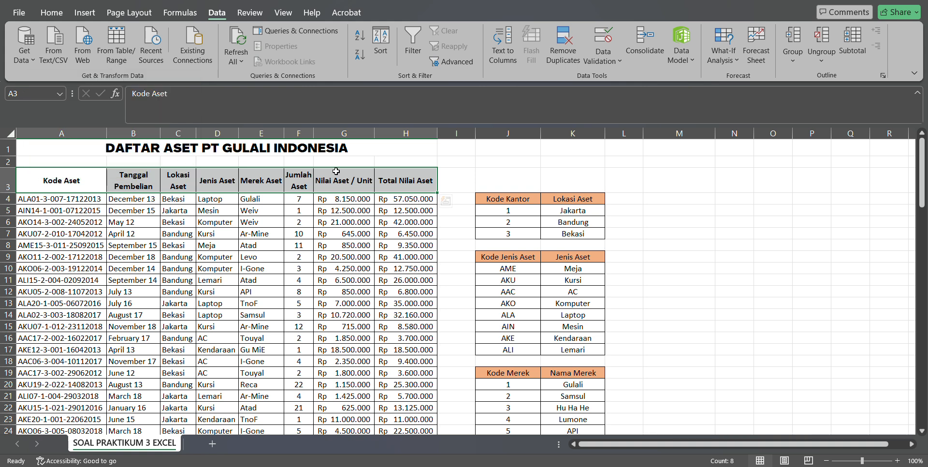
left_click(415, 53)
left_click(177, 234)
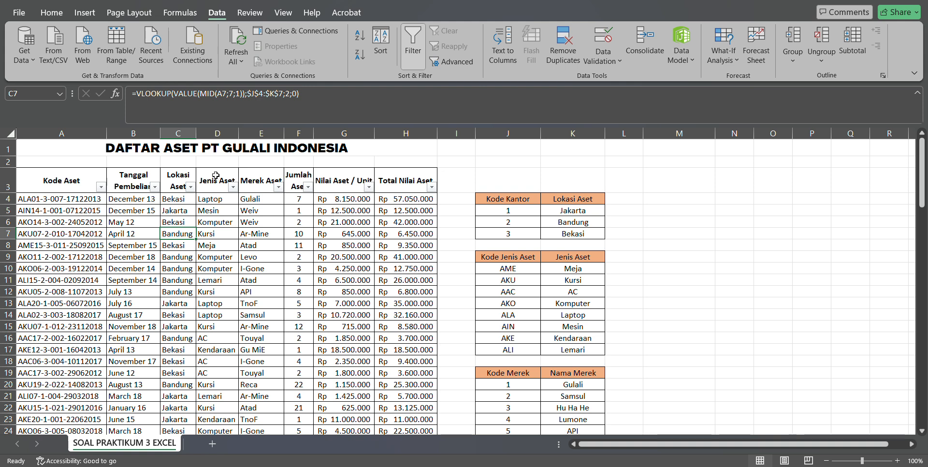
Filter the Lokasi Aset column to show only Bekasi and look through the filtered rows.
left_click(190, 188)
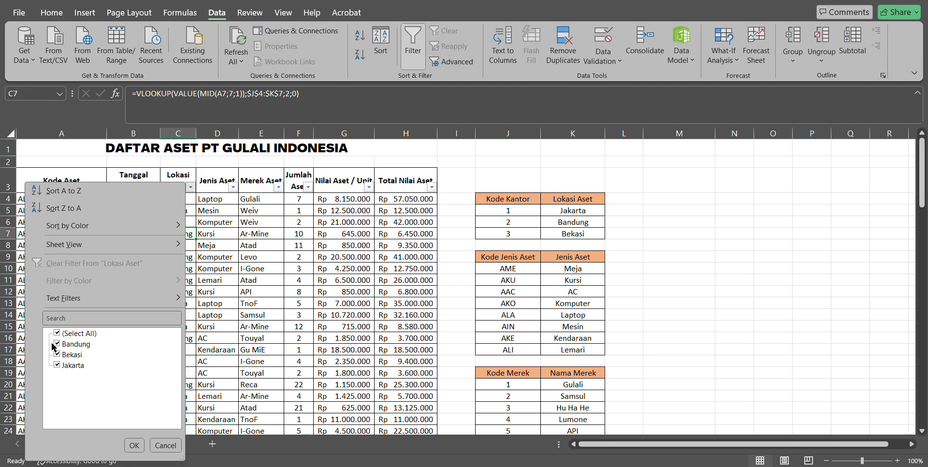
left_click(58, 333)
left_click(56, 354)
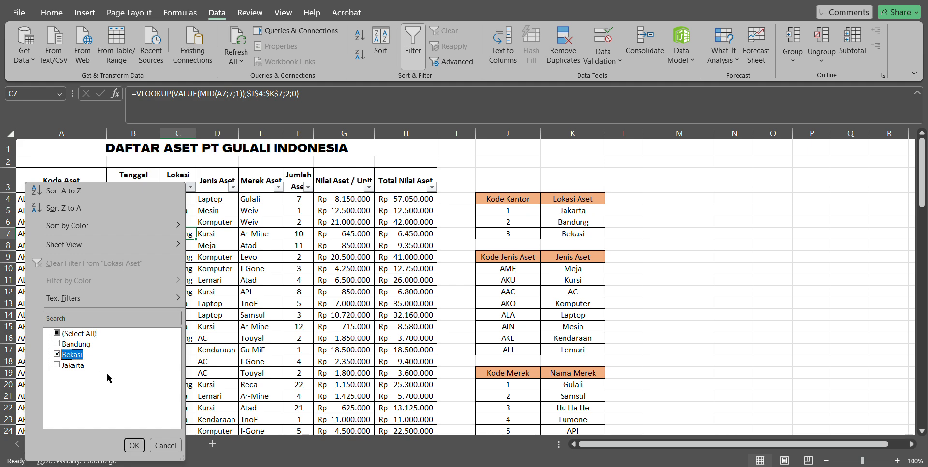
left_click(131, 445)
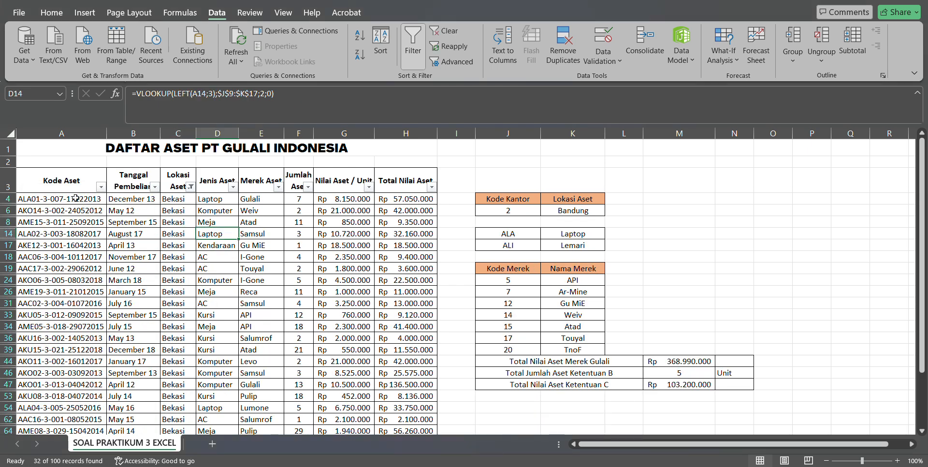
left_click_drag(75, 199, 385, 246)
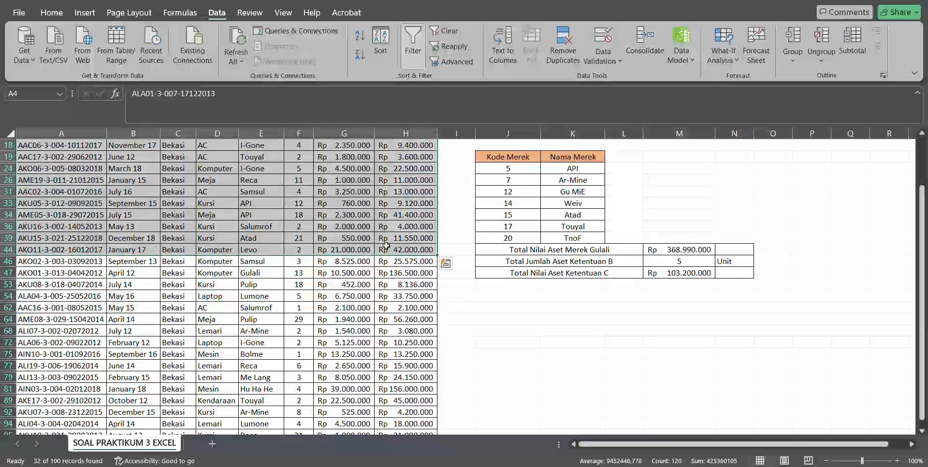
left_click(326, 245)
scroll(325, 244, "down", 1)
scroll(325, 241, "up", 3)
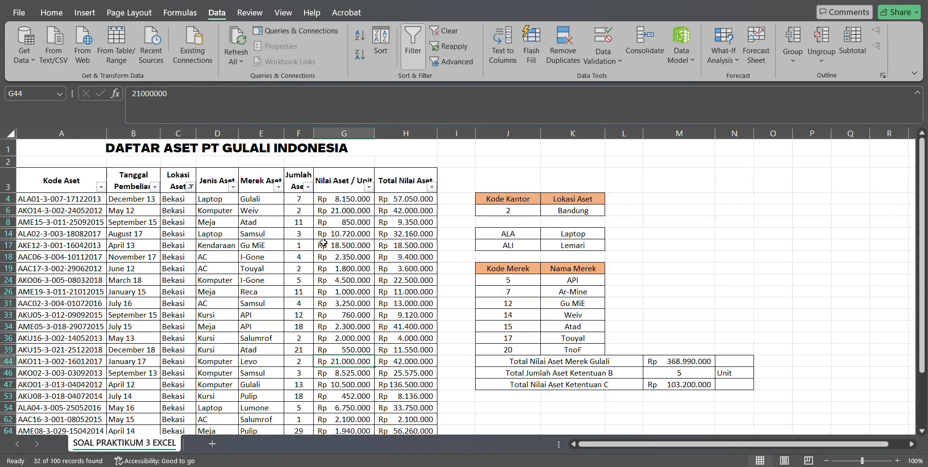
Reselect all locations in the Lokasi Aset filter to show every asset row again.
left_click(191, 187)
left_click(96, 333)
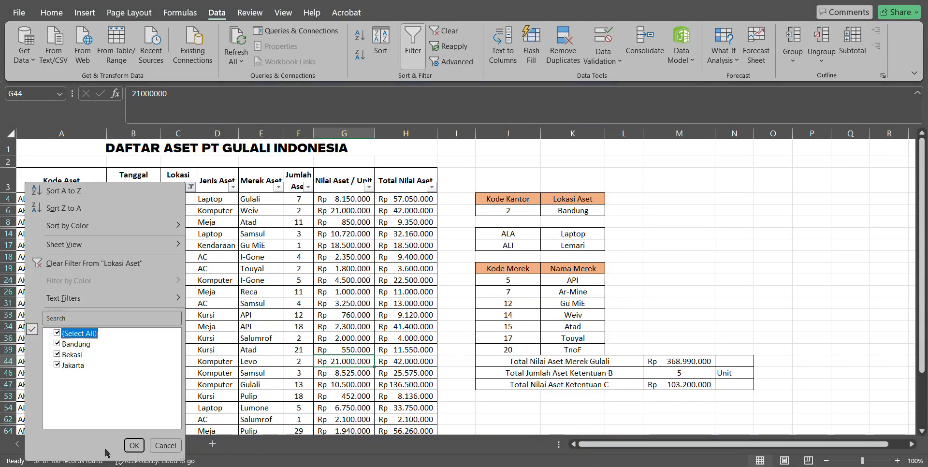
left_click(134, 445)
Filter the Jenis Aset column to show only Kendaraan.
left_click(232, 187)
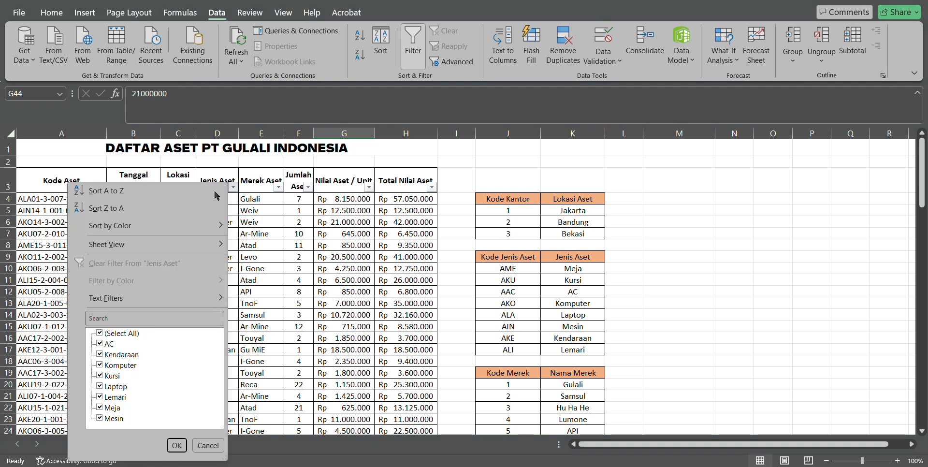
left_click(116, 333)
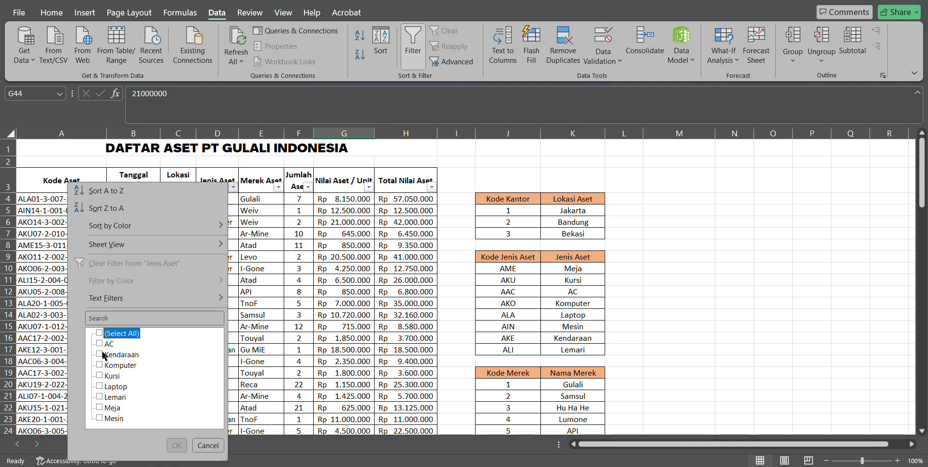
left_click(118, 354)
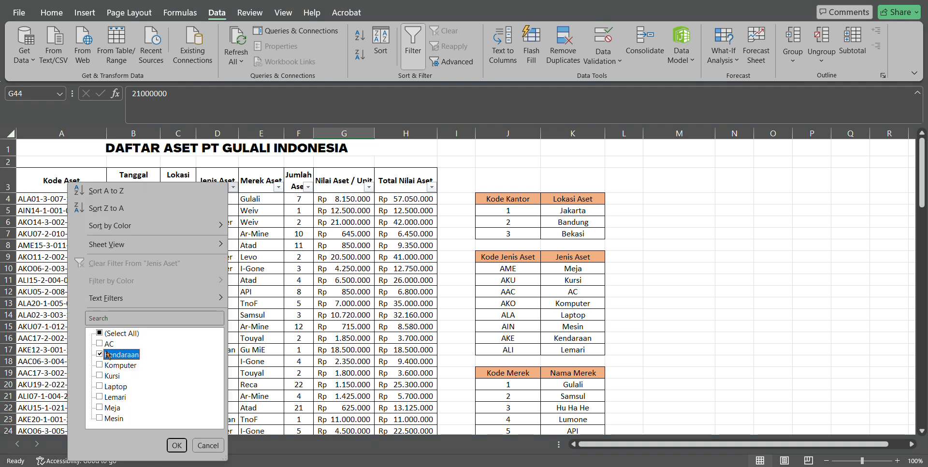
left_click(175, 445)
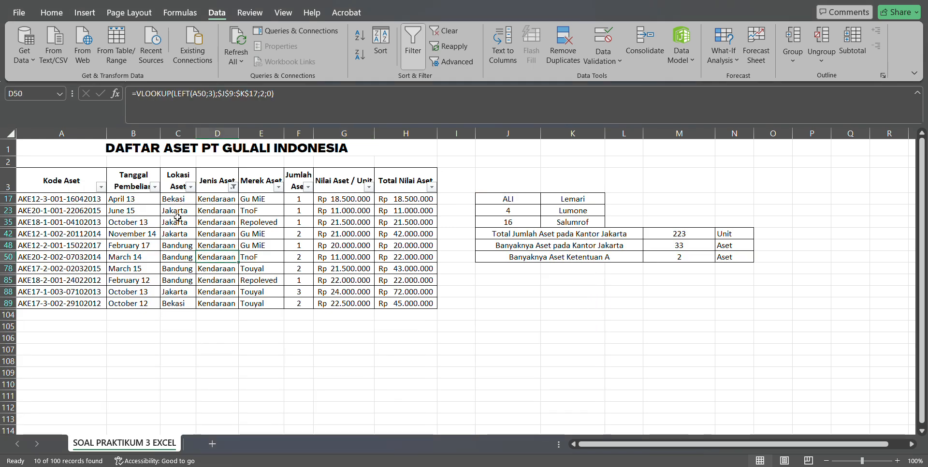
mouse_move(71, 193)
left_mouse_down()
mouse_move(160, 205)
mouse_move(405, 311)
mouse_move(406, 298)
left_mouse_up()
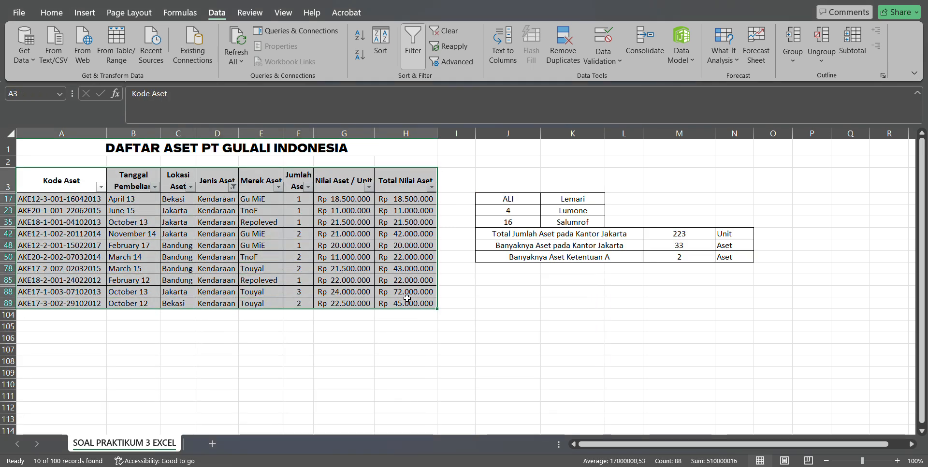
left_click(345, 292)
left_click_drag(210, 184, 218, 293)
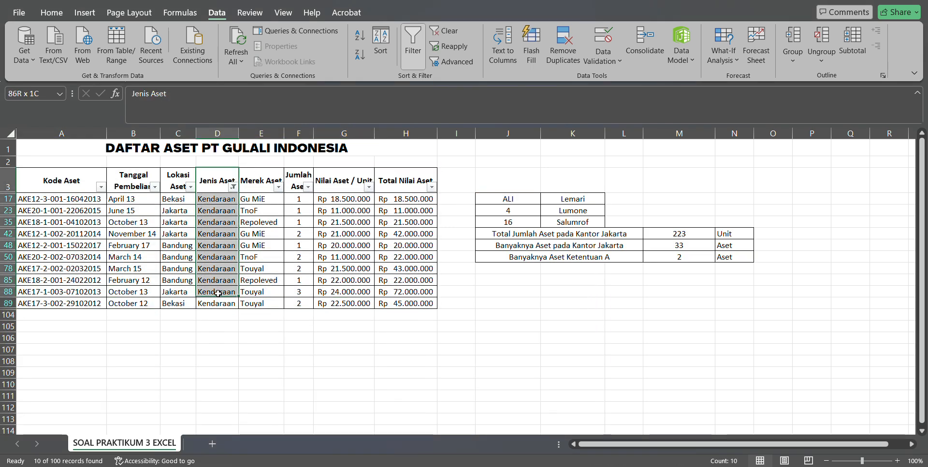
left_click(344, 268)
left_click_drag(54, 169, 419, 304)
left_click(342, 315)
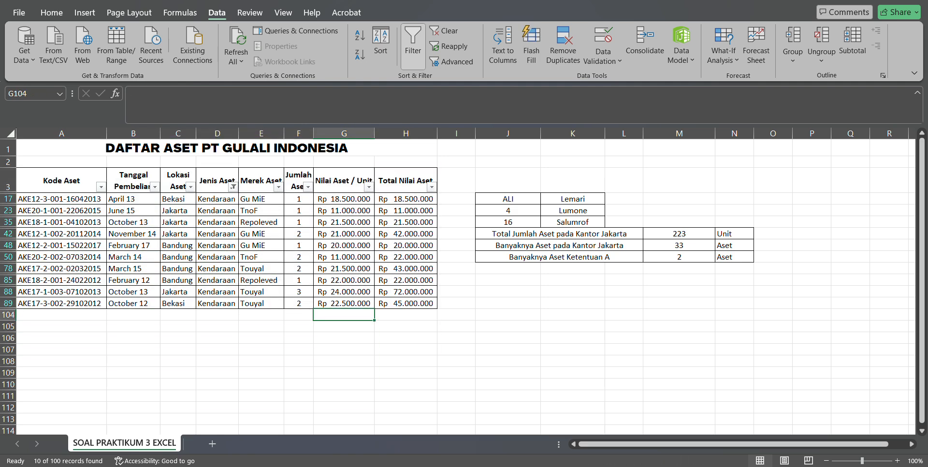